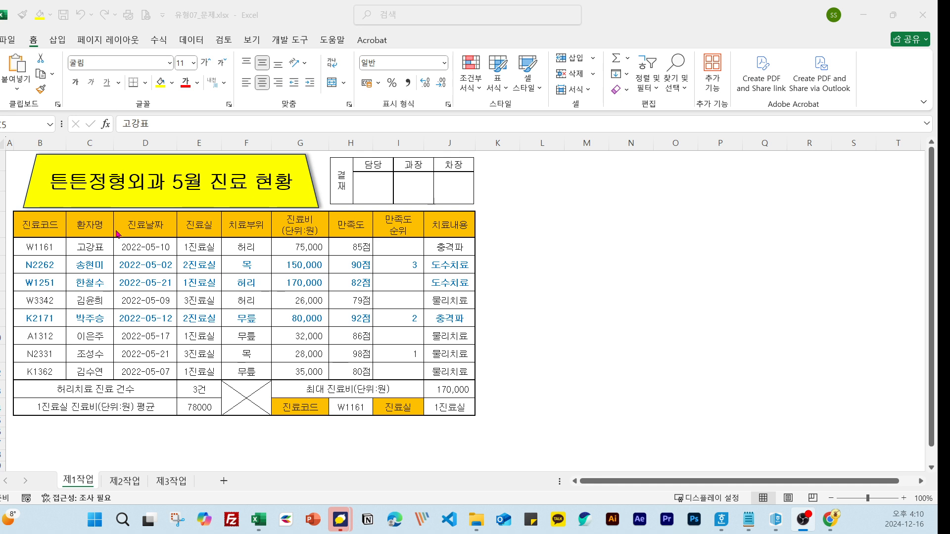
left_click(97, 232)
left_click_drag(93, 232, 99, 371)
left_click_drag(316, 214, 354, 371)
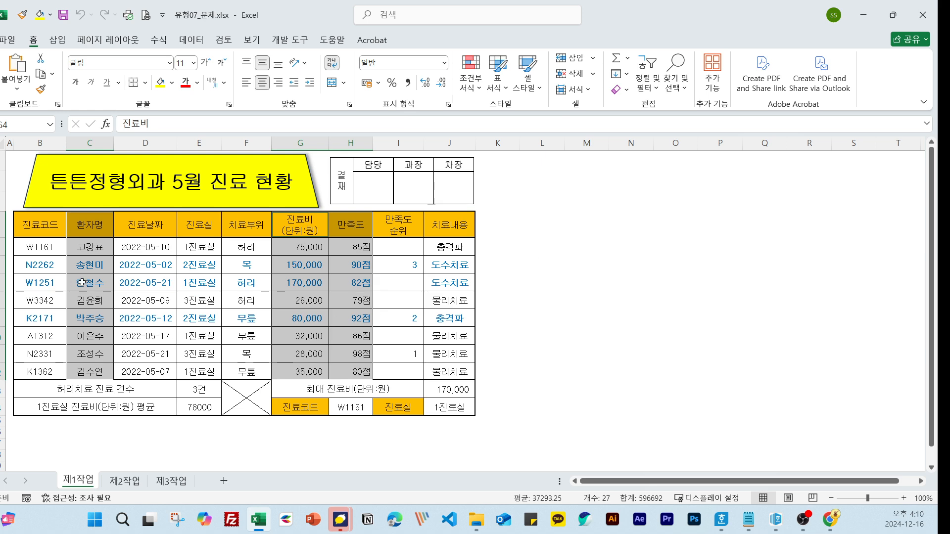
left_click(605, 248)
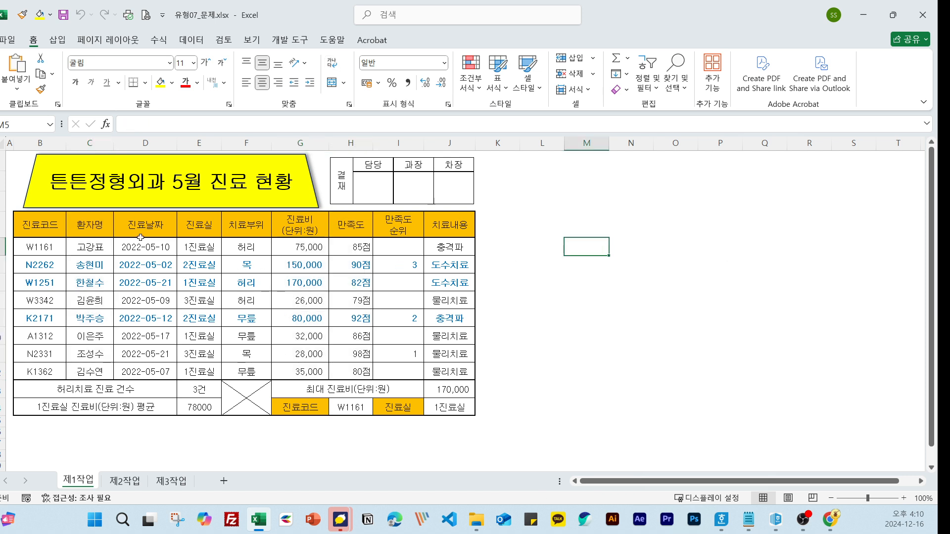
left_click_drag(104, 221, 99, 250)
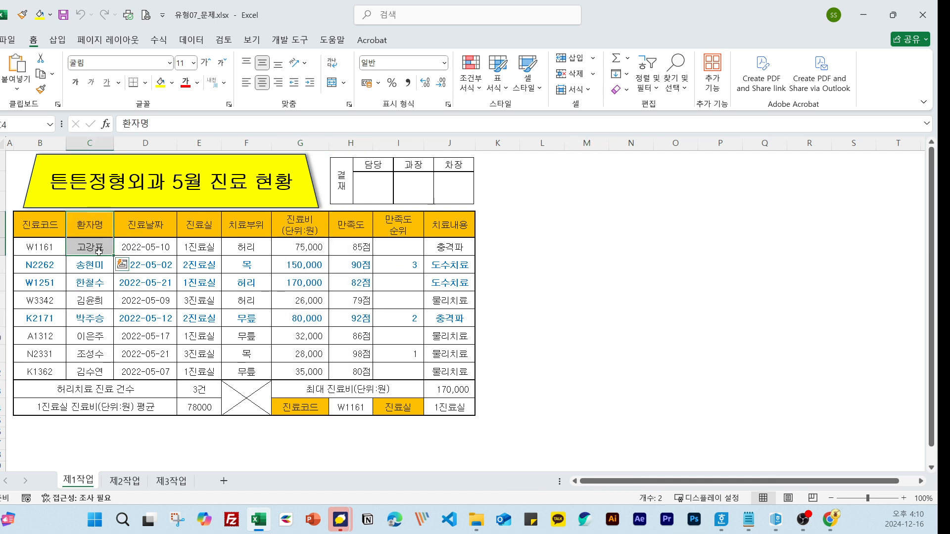
left_click(86, 283, "ctrl")
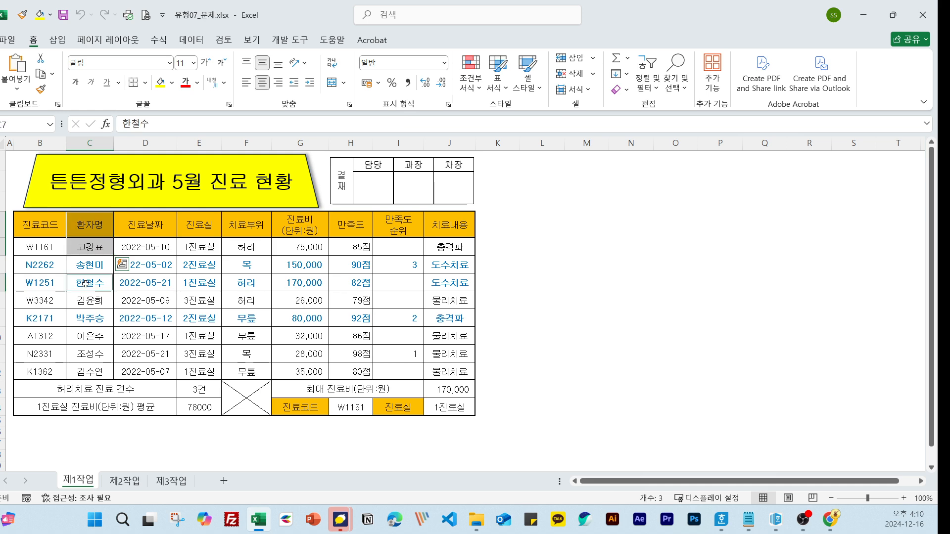
left_click_drag(85, 283, 85, 301)
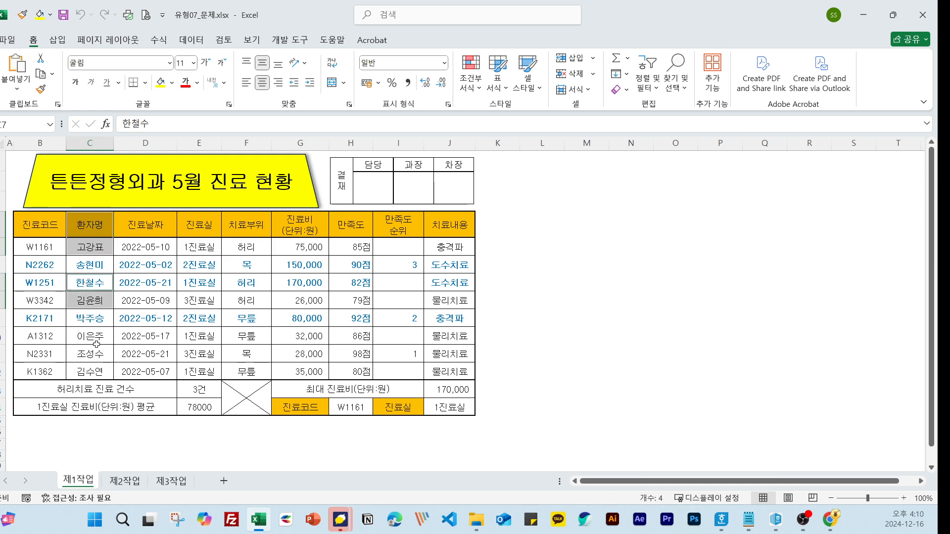
left_click_drag(93, 340, 91, 366)
left_click(602, 266)
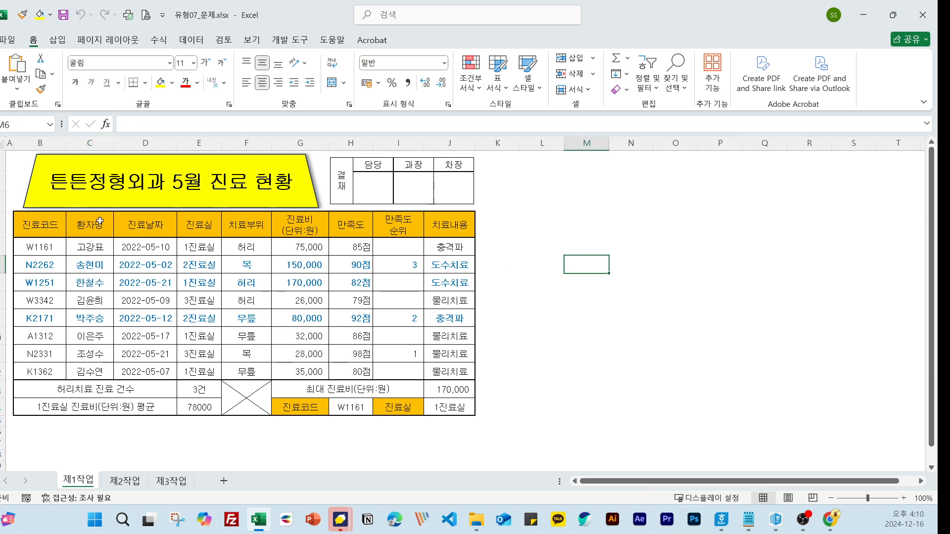
Select the chart data in the 환자명, 진료비 and 만족도 columns: C4:C5, C7:C8, C10:C12, G4:H5, G7:H8 and G10:H12.
left_click_drag(100, 221, 95, 247)
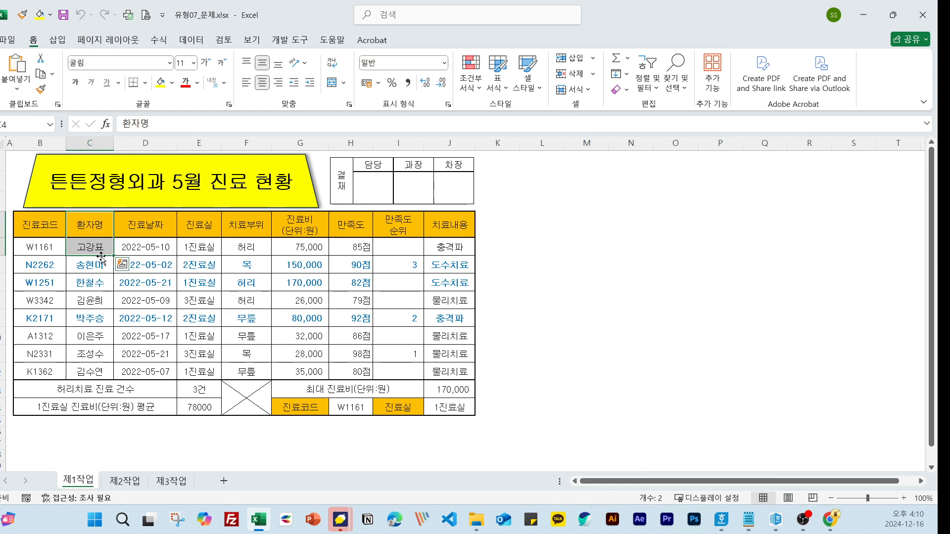
left_click_drag(104, 282, 99, 304, "ctrl")
left_click_drag(88, 337, 85, 368, "ctrl")
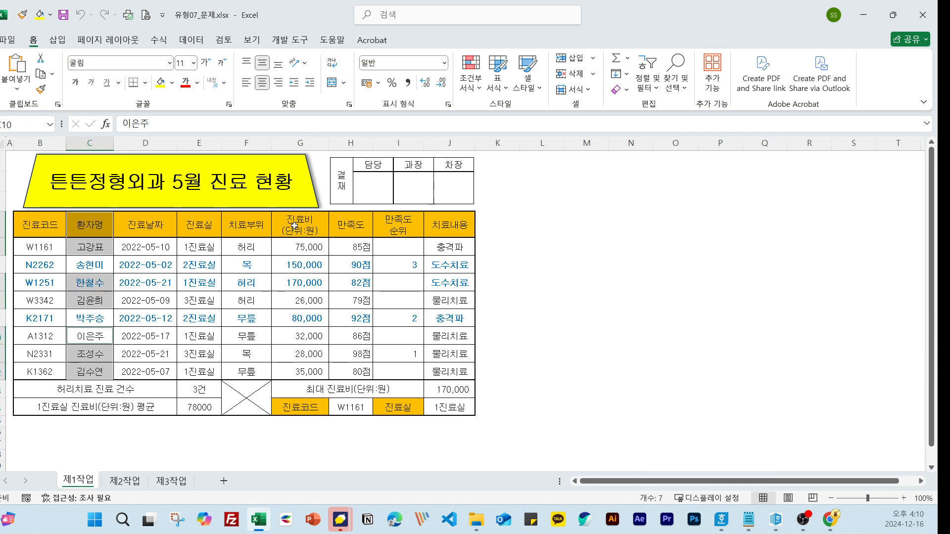
left_click_drag(301, 213, 352, 248, "ctrl")
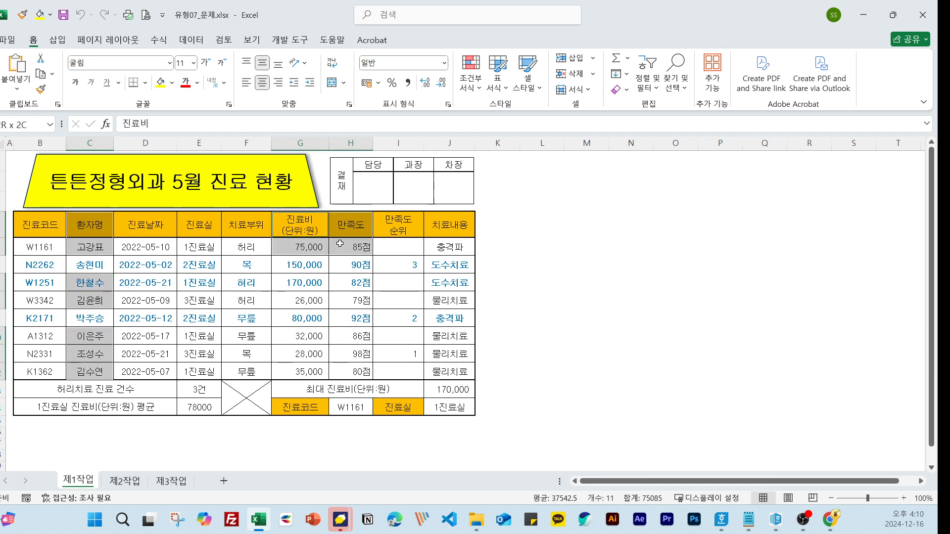
left_click_drag(302, 281, 349, 299, "ctrl")
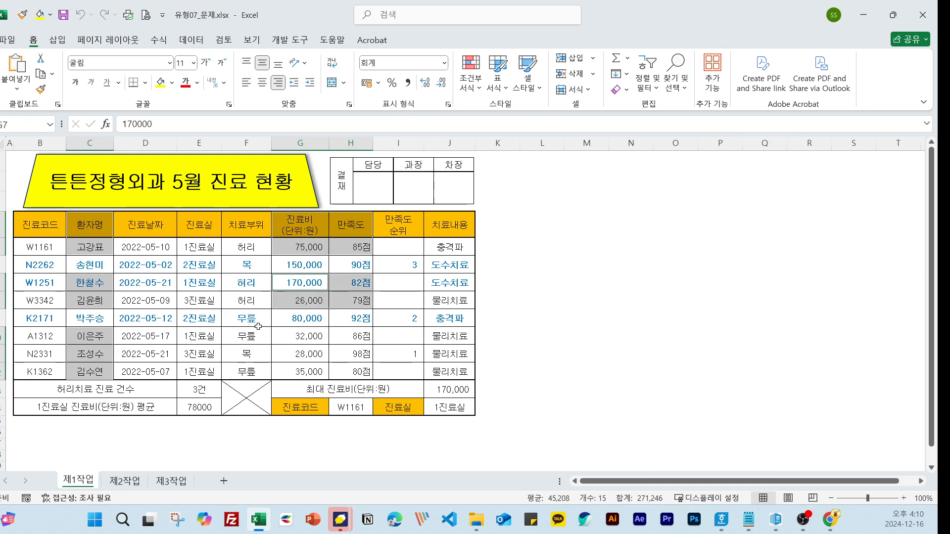
left_click_drag(312, 335, 350, 371, "ctrl")
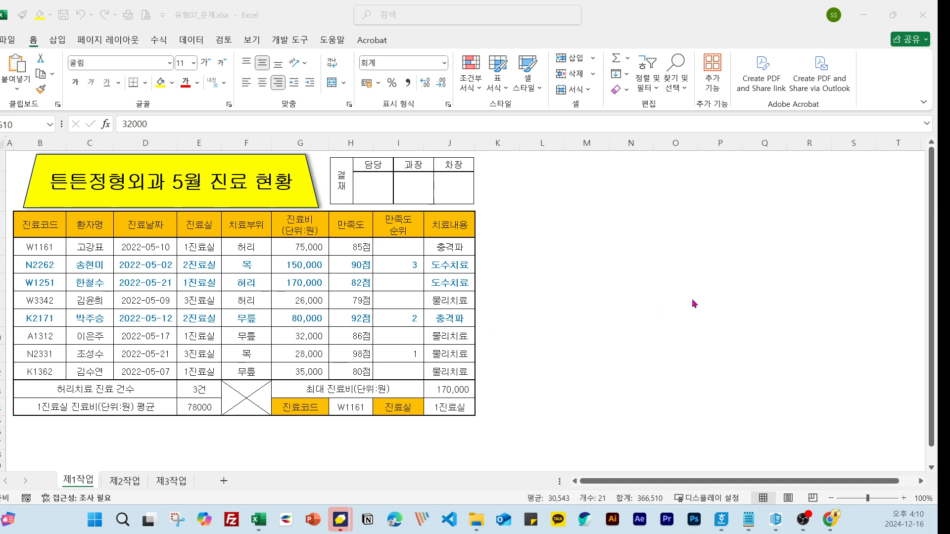
left_click(688, 4)
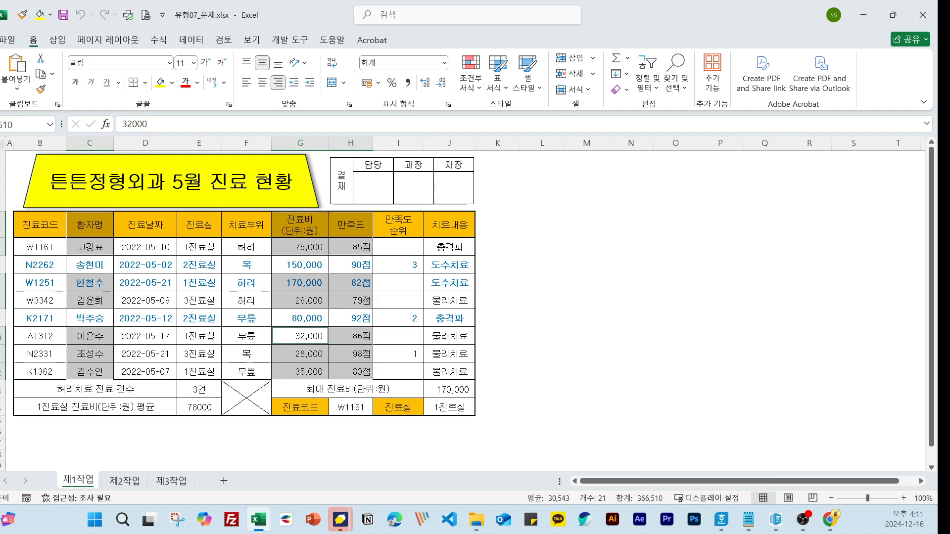
Insert a 2-D clustered column chart from the selected data and move it beside the table, starting around column K.
left_click(67, 44)
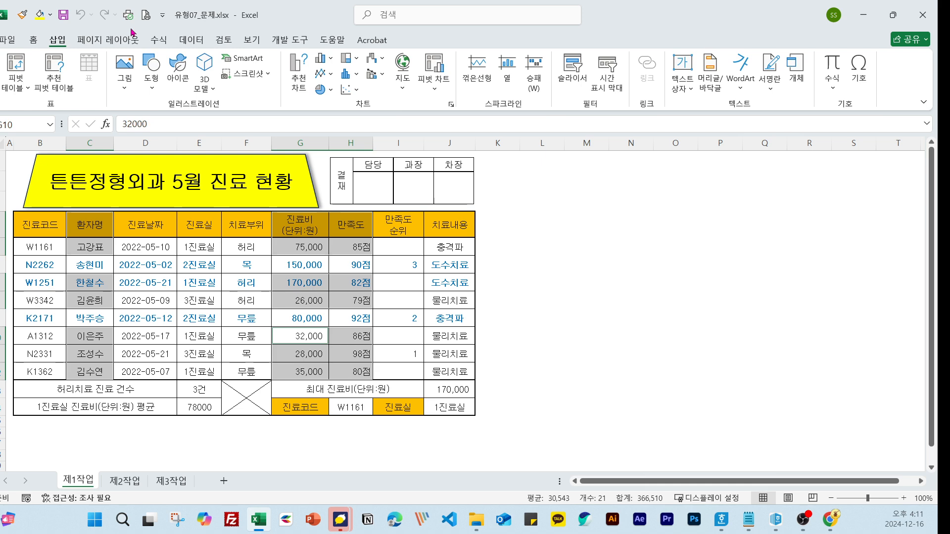
left_click(334, 62)
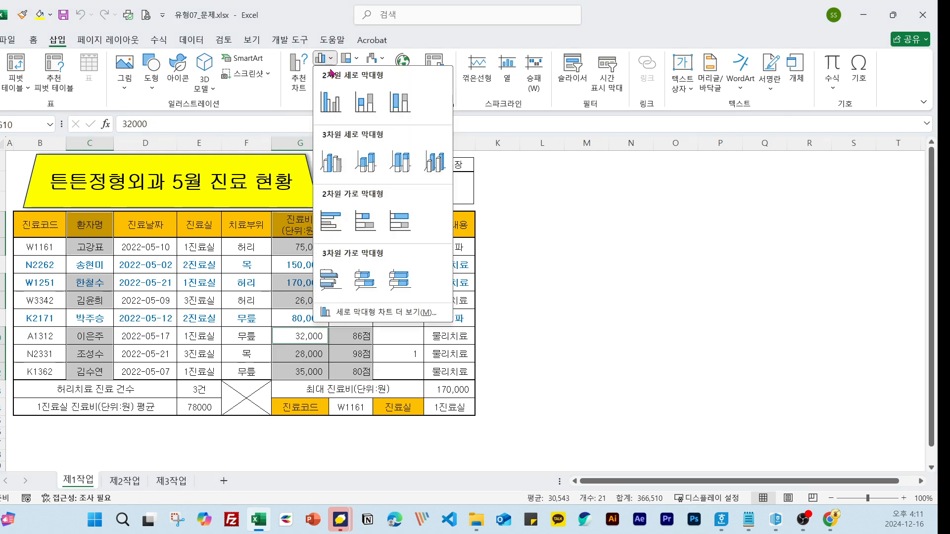
left_click(336, 105)
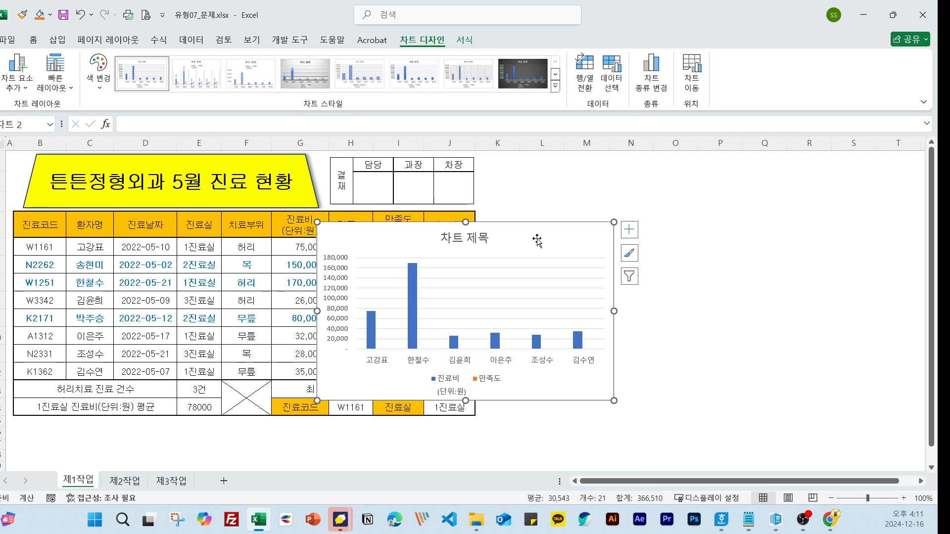
left_click_drag(539, 239, 723, 217)
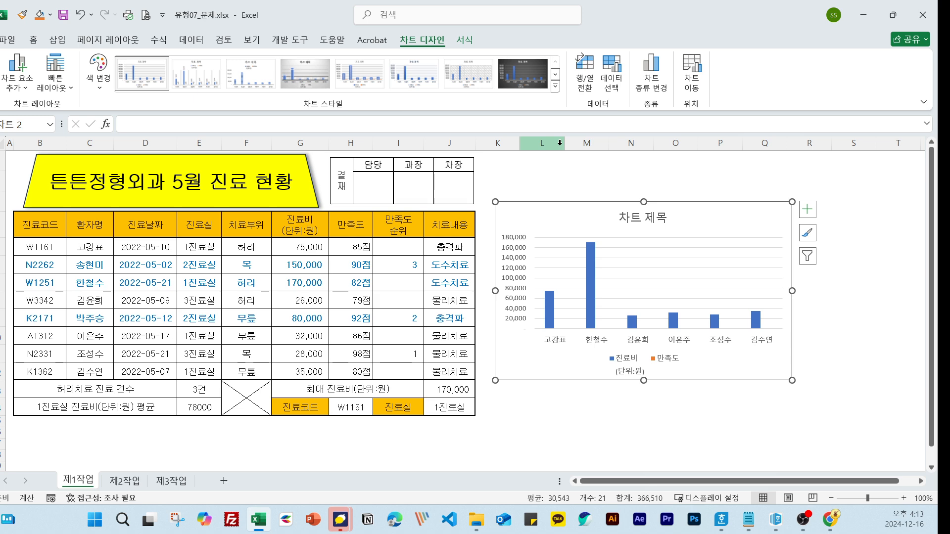
left_click(130, 280)
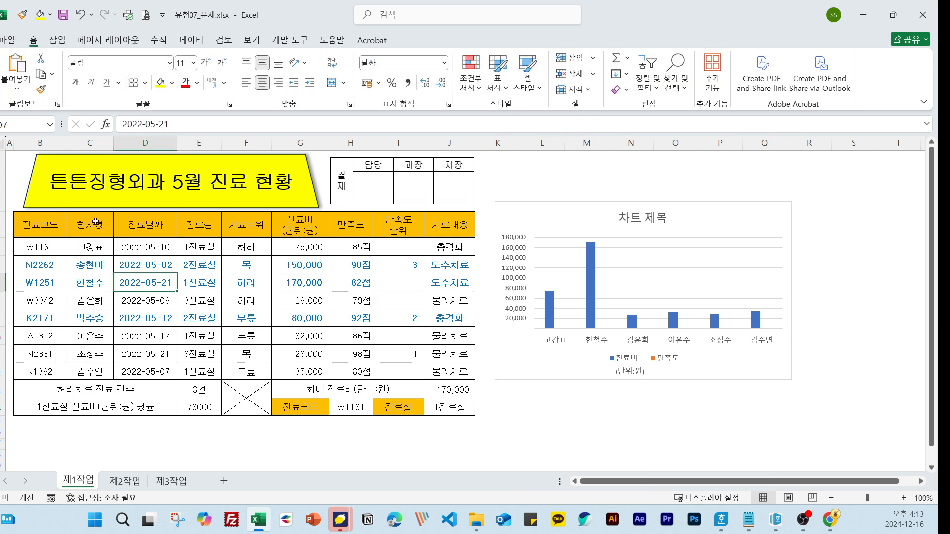
left_click_drag(90, 225, 89, 248)
left_click_drag(90, 282, 90, 300, "ctrl")
left_click_drag(98, 336, 98, 354, "ctrl")
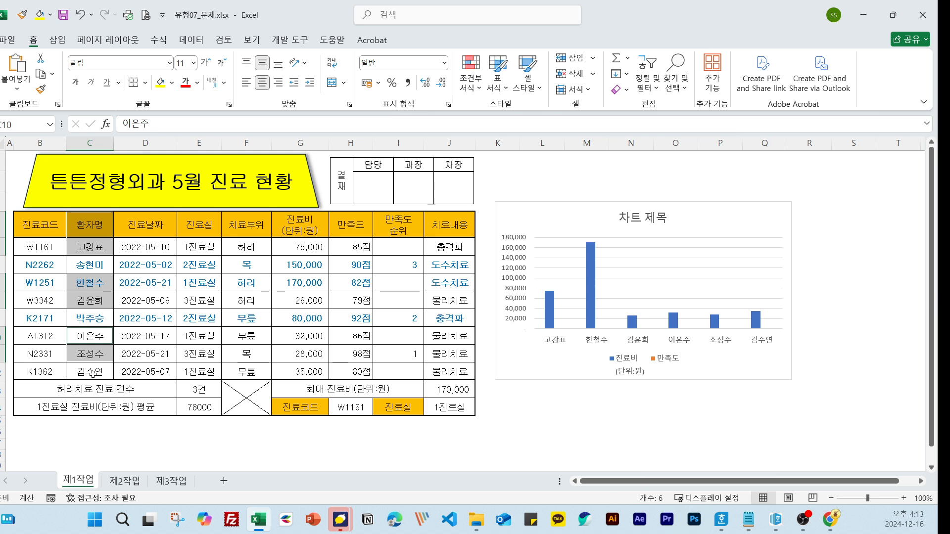
left_click(92, 372, "ctrl")
left_click(100, 339)
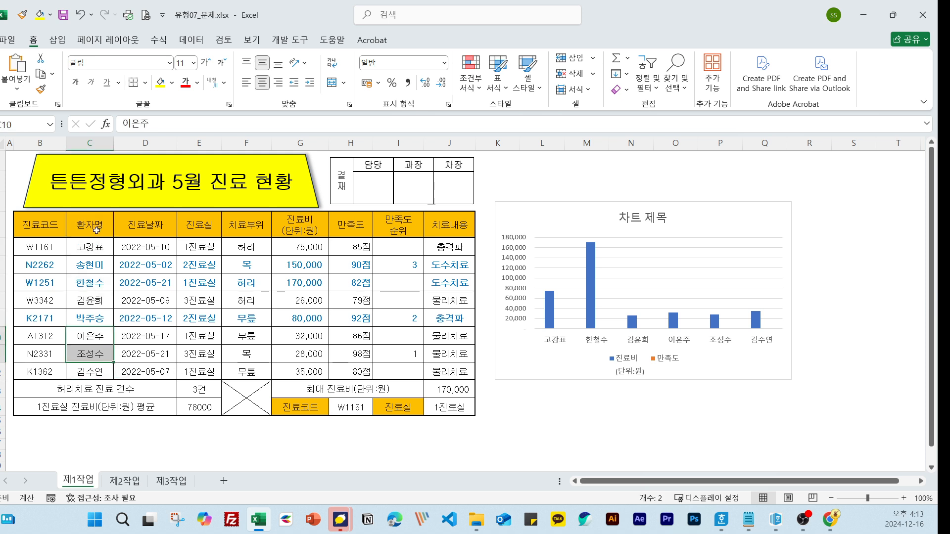
Select the 환자명 and 진료비 cells in matching rows: the header row and rows 5, 7, 8 and 10 to 12.
left_click_drag(92, 229, 98, 247)
left_click_drag(101, 284, 100, 301, "ctrl")
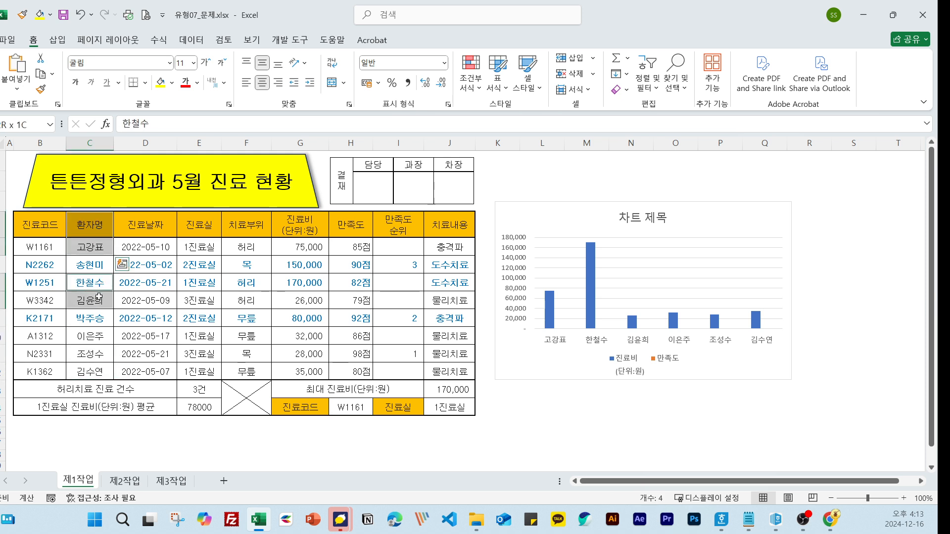
left_click(100, 339, "ctrl")
mouse_move(100, 347)
left_mouse_down("ctrl")
mouse_move(97, 334)
mouse_move(95, 353)
left_mouse_up("ctrl")
left_click(102, 371, "ctrl")
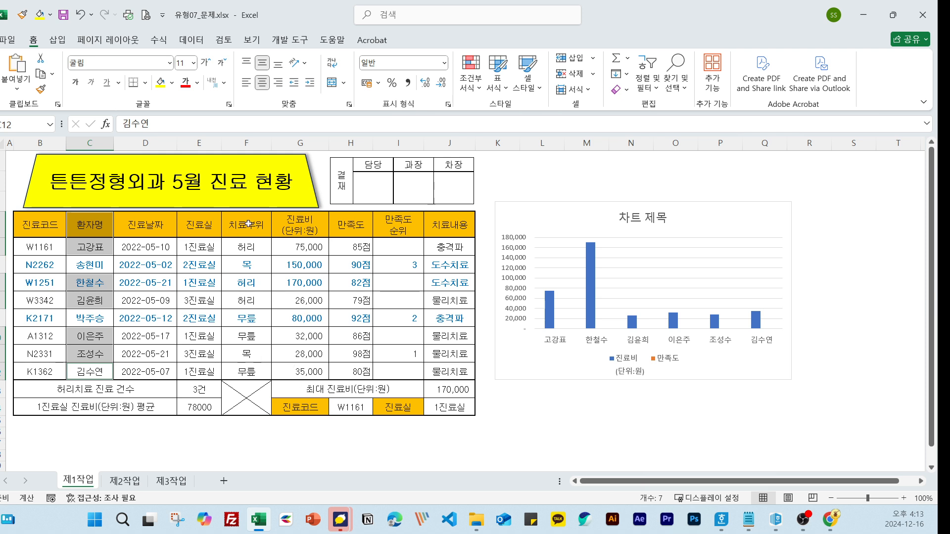
mouse_move(295, 228)
left_mouse_down("ctrl")
mouse_move(297, 264)
mouse_move(297, 244)
left_mouse_up("ctrl")
left_click_drag(296, 283, 296, 301, "ctrl")
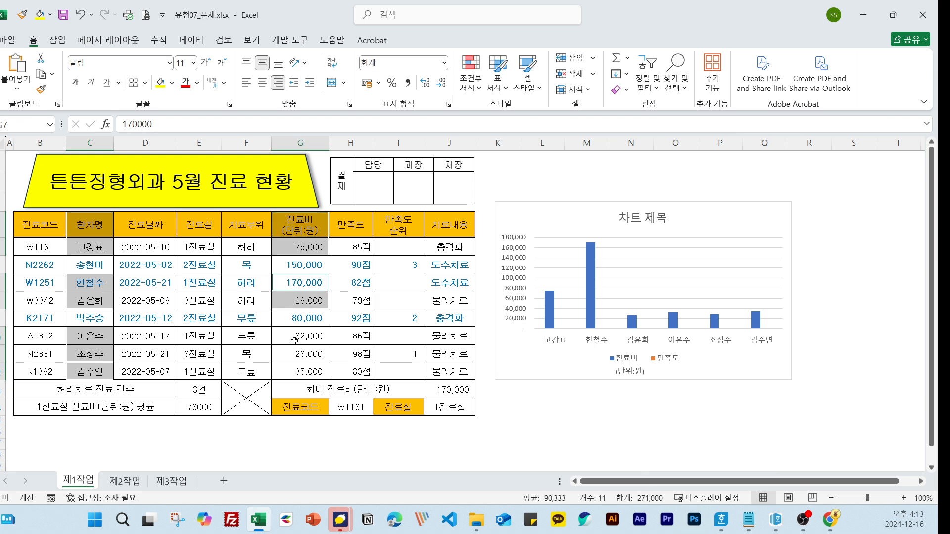
left_click_drag(297, 336, 295, 372, "ctrl")
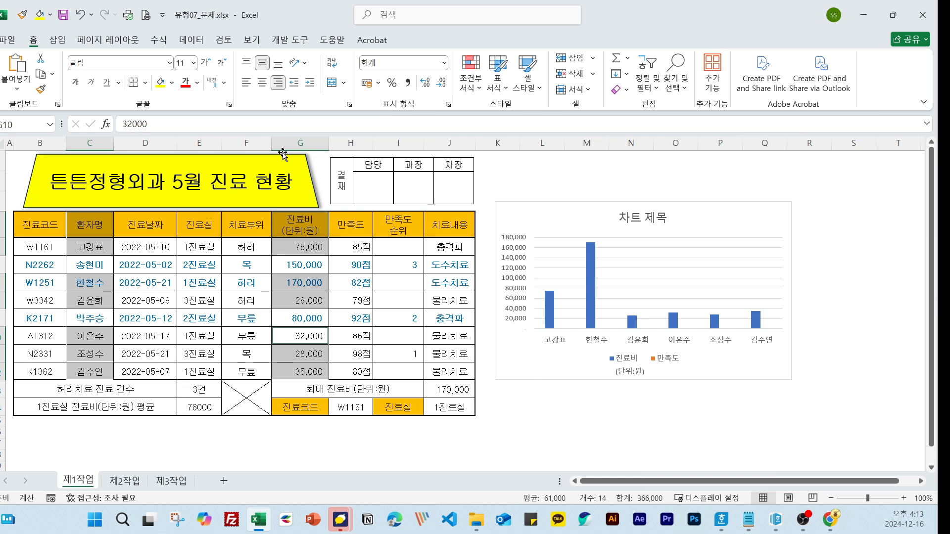
Select C10:C12 together with the matching cells G10:G12, and clear the selection.
left_click_drag(75, 335, 91, 374)
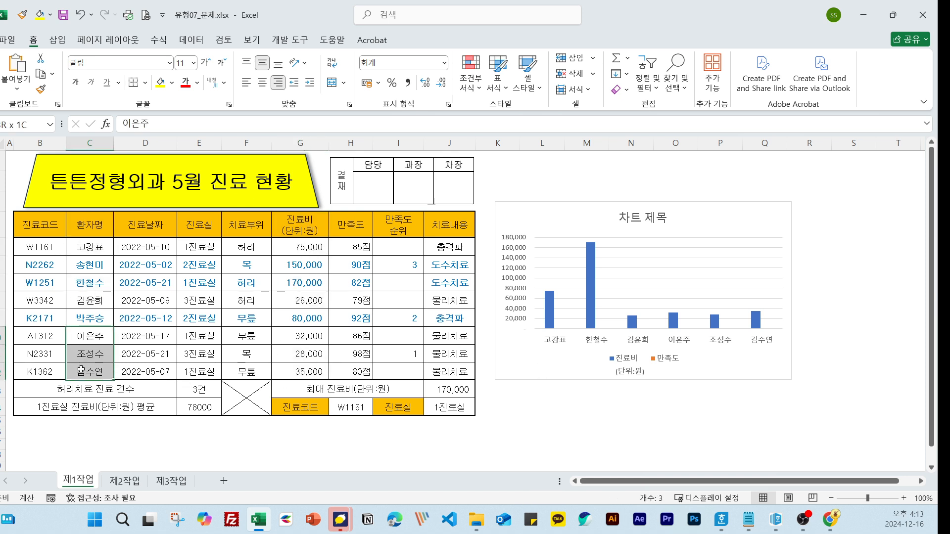
left_click_drag(325, 338, 315, 370)
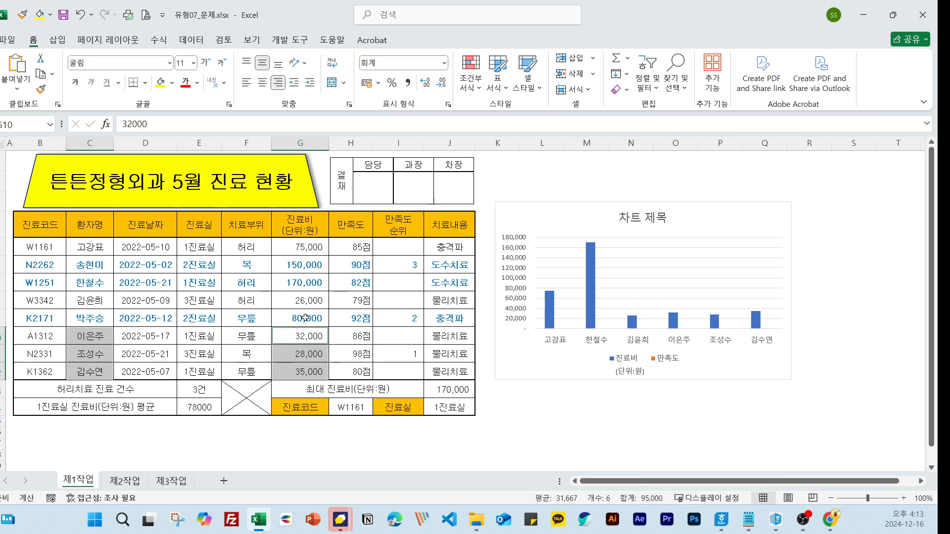
left_click(645, 423)
Select C4:C6 and C8:C10 in the 환자명 column, and take C10 out of the selection.
left_click_drag(90, 225, 99, 283)
key("ctrl+q")
left_click_drag(89, 224, 92, 258)
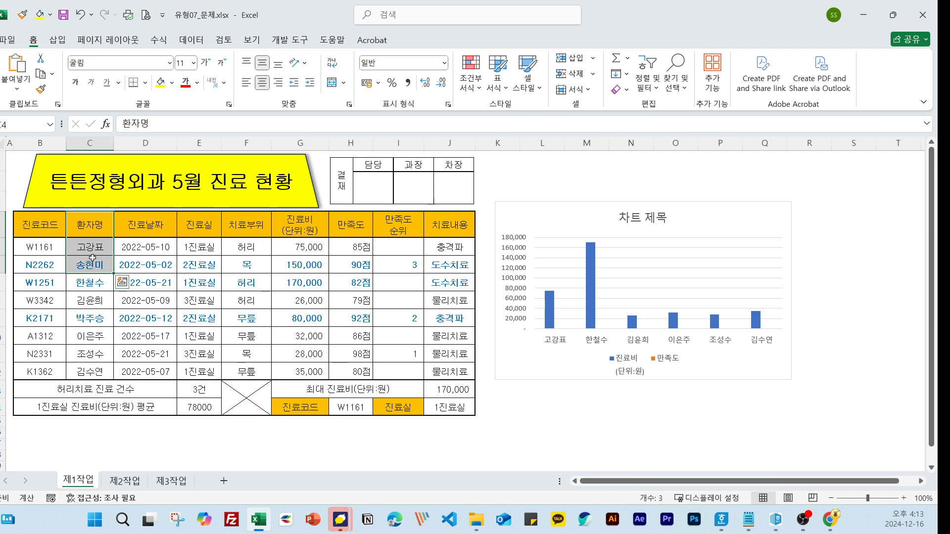
left_click_drag(87, 302, 88, 335)
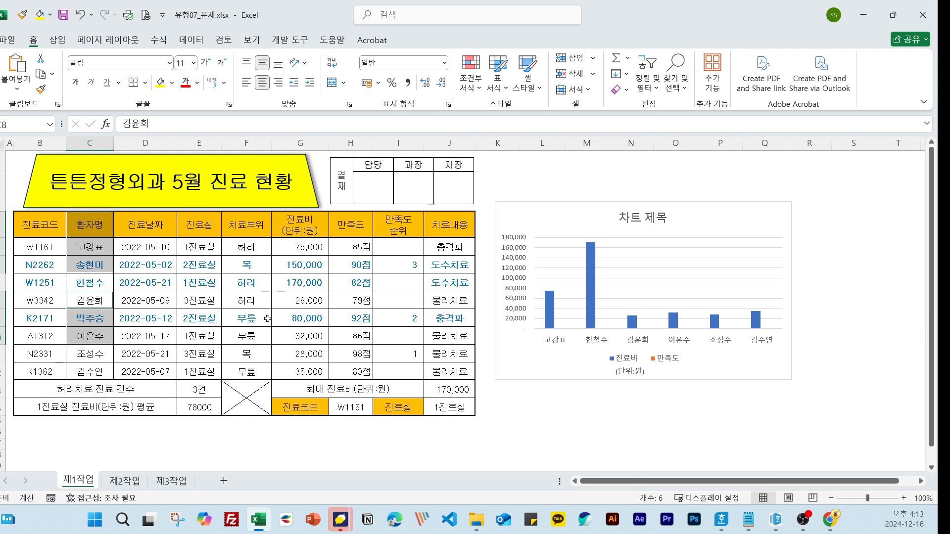
left_click(93, 338, "ctrl")
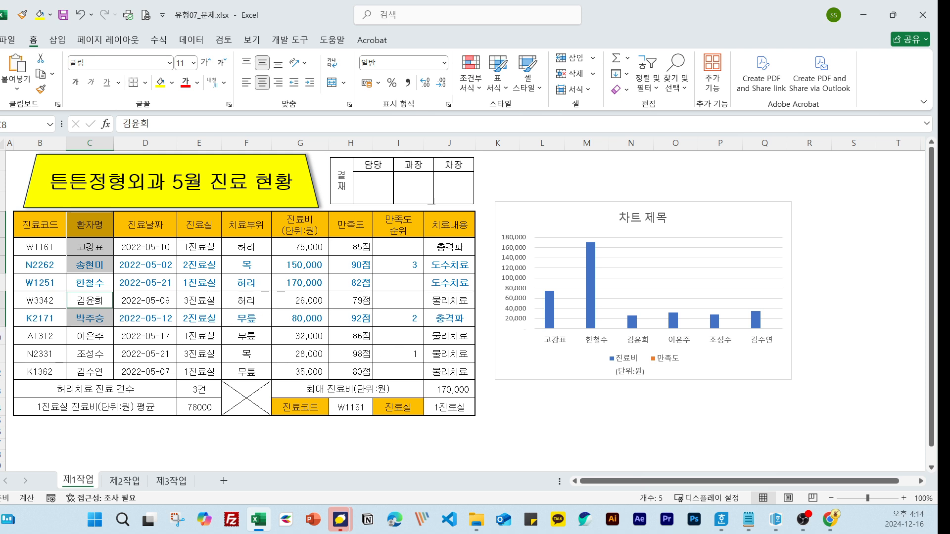
left_click(83, 322, "ctrl")
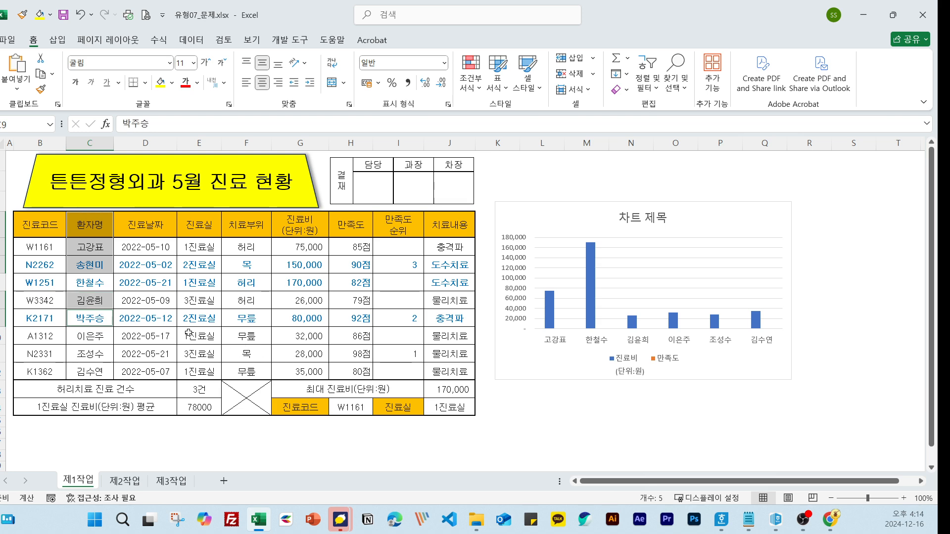
Select the 환자명 cells C4:C6, C8:C9 and C11:C12 as one non-adjacent selection.
left_click_drag(88, 225, 91, 268)
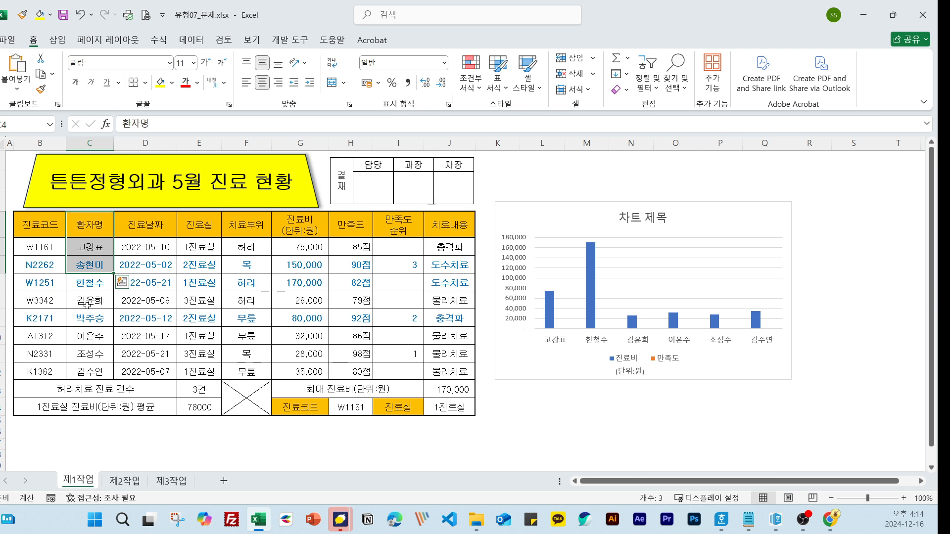
left_click_drag(87, 303, 103, 320)
left_click_drag(96, 353, 97, 370)
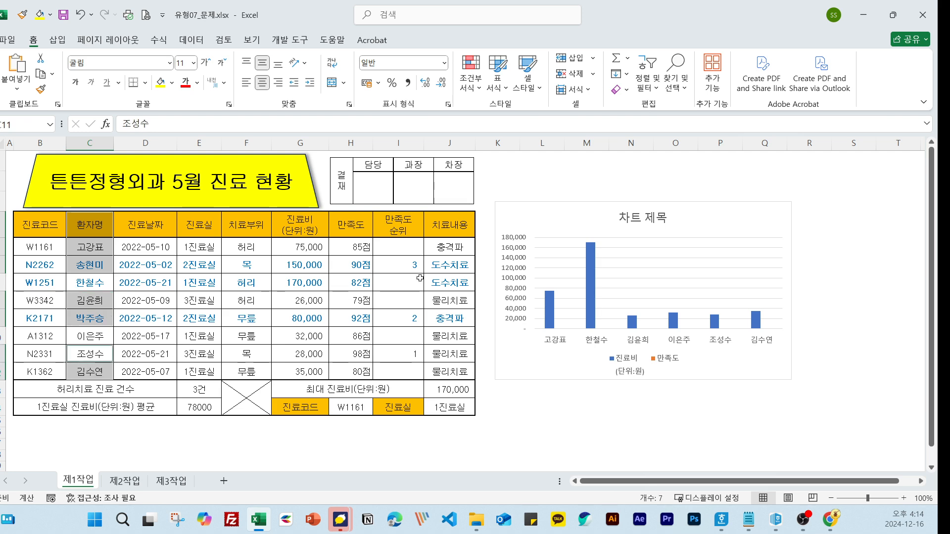
Move the 진료비 and 만족도 column chart from 제1작업 to a new chart sheet named 제4작업.
left_click(765, 285)
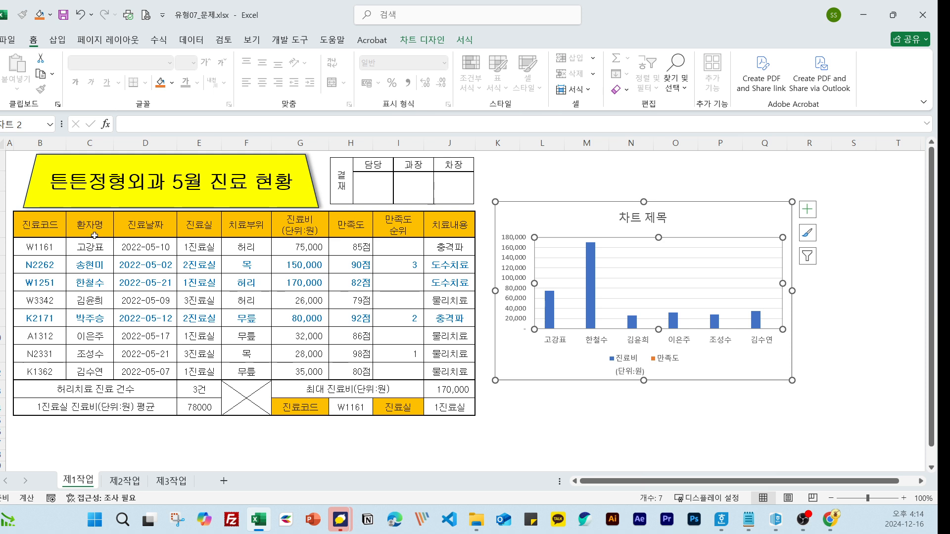
left_click(637, 371)
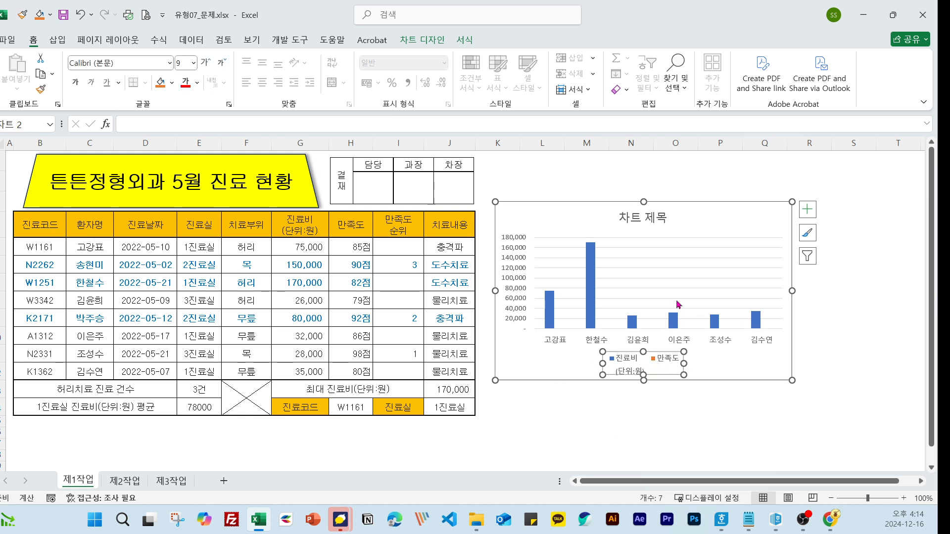
left_click(722, 204)
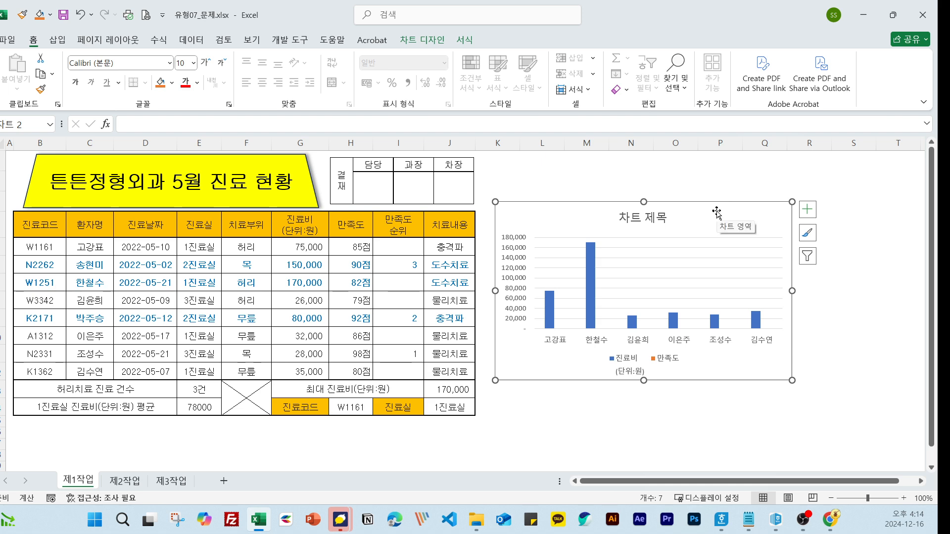
right_click(697, 229)
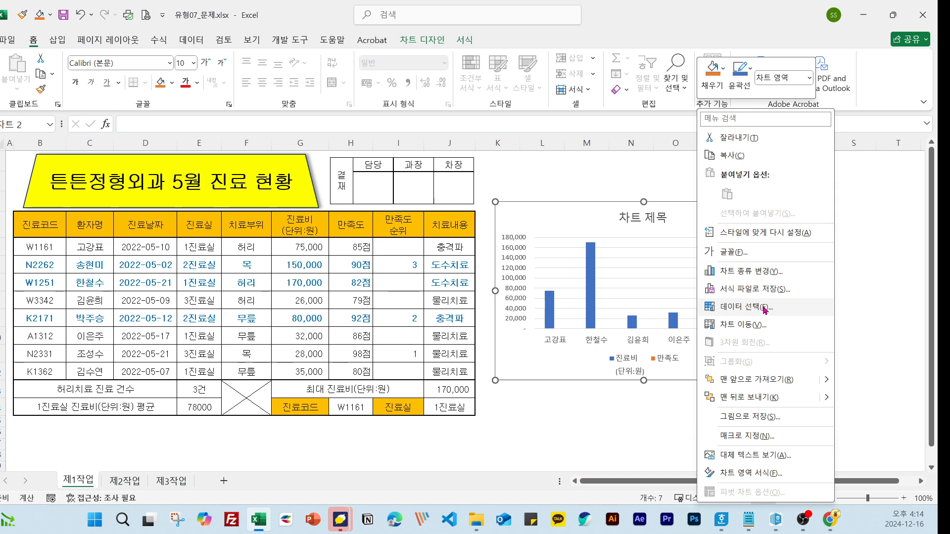
left_click(768, 325)
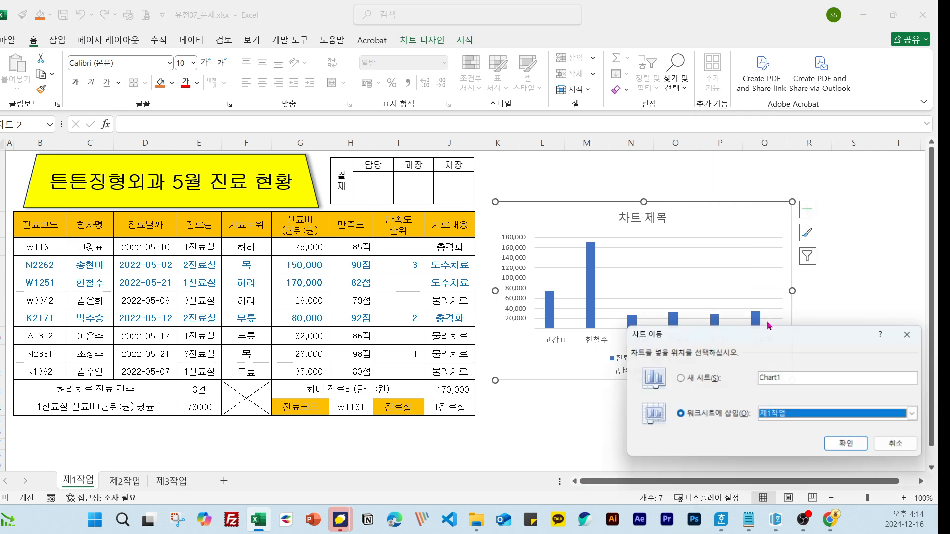
left_click(718, 385)
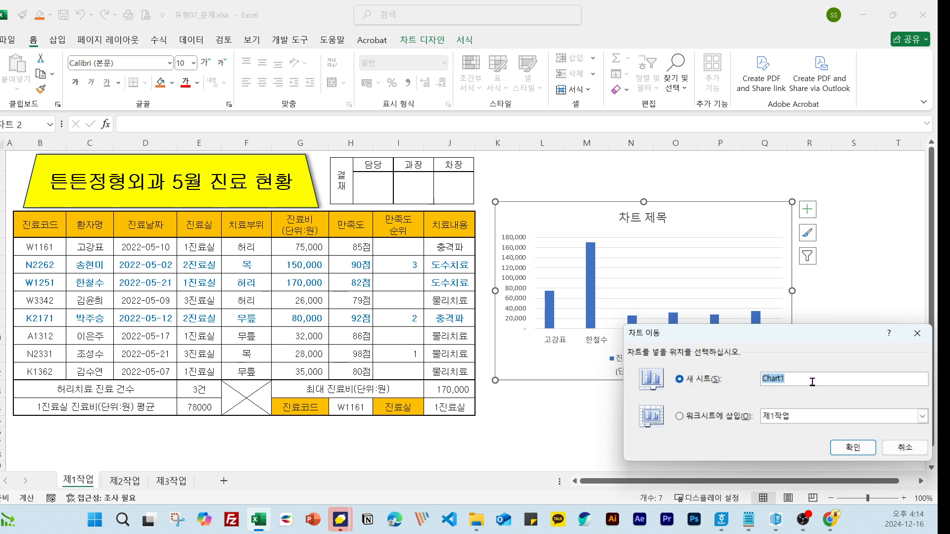
left_click_drag(780, 341, 654, 354)
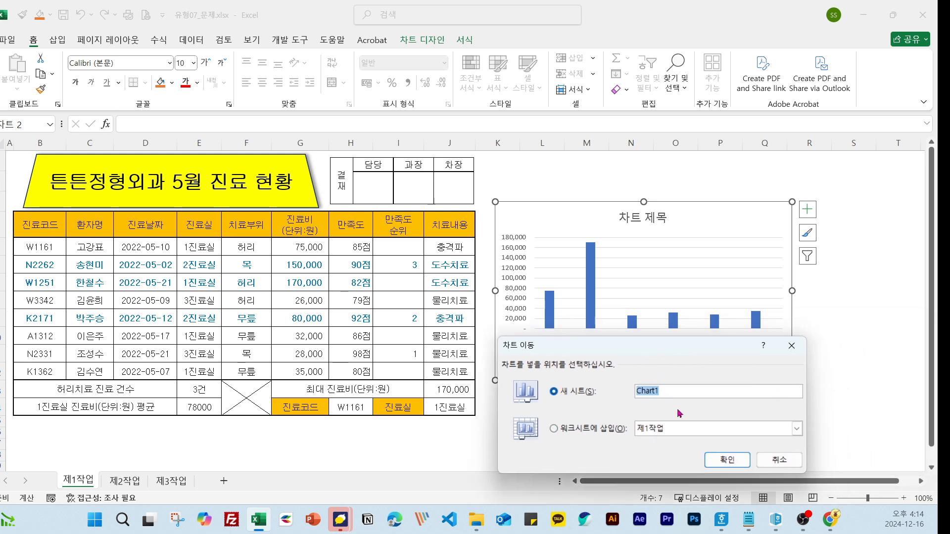
key("BackSpace")
type("제4작업")
left_click_drag(608, 353, 465, 216)
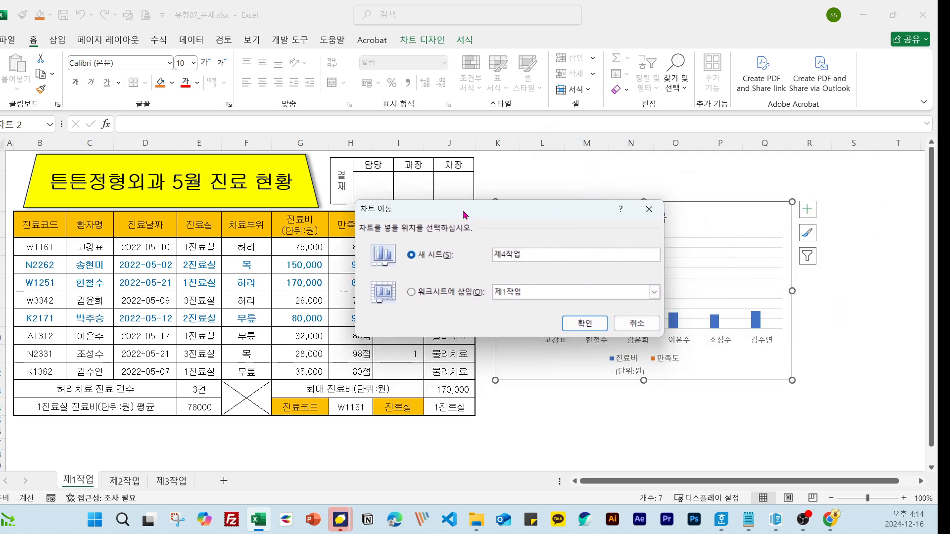
left_click(574, 326)
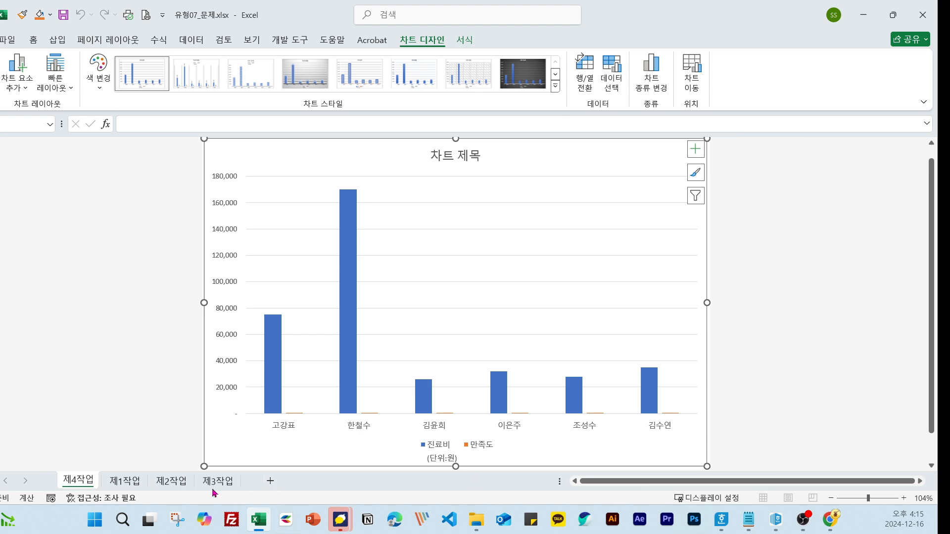
Insert a blank worksheet, place it after 제3작업, and delete it again.
left_click(270, 480)
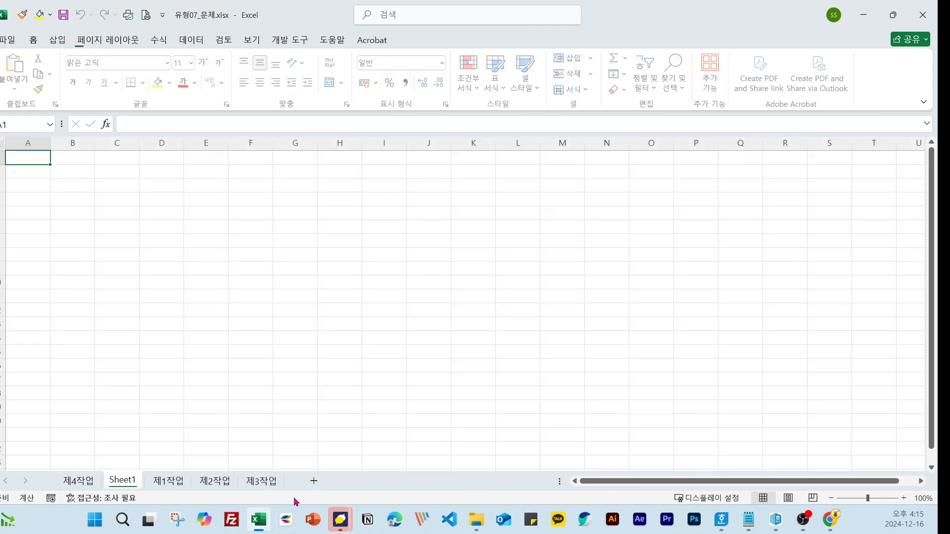
left_click(270, 482)
left_click_drag(126, 481, 297, 489)
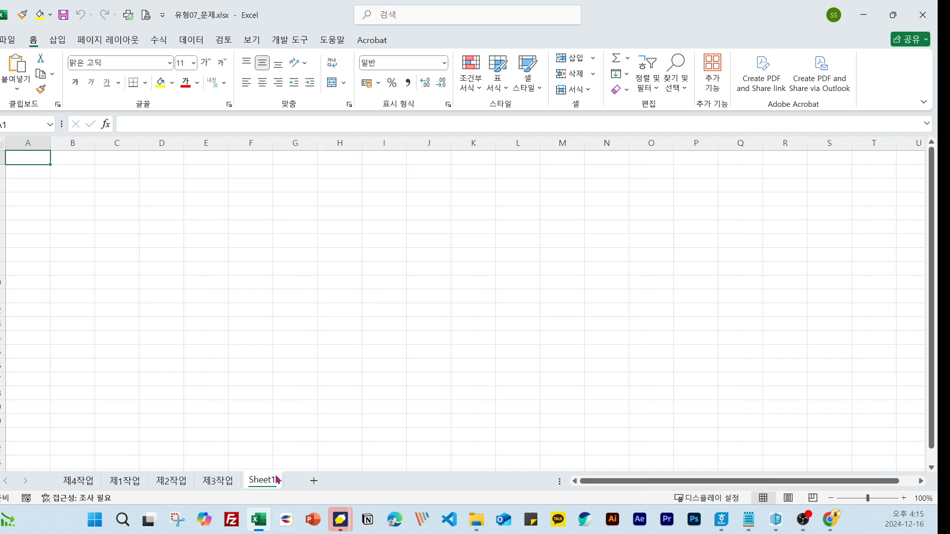
right_click(277, 480)
left_click(337, 324)
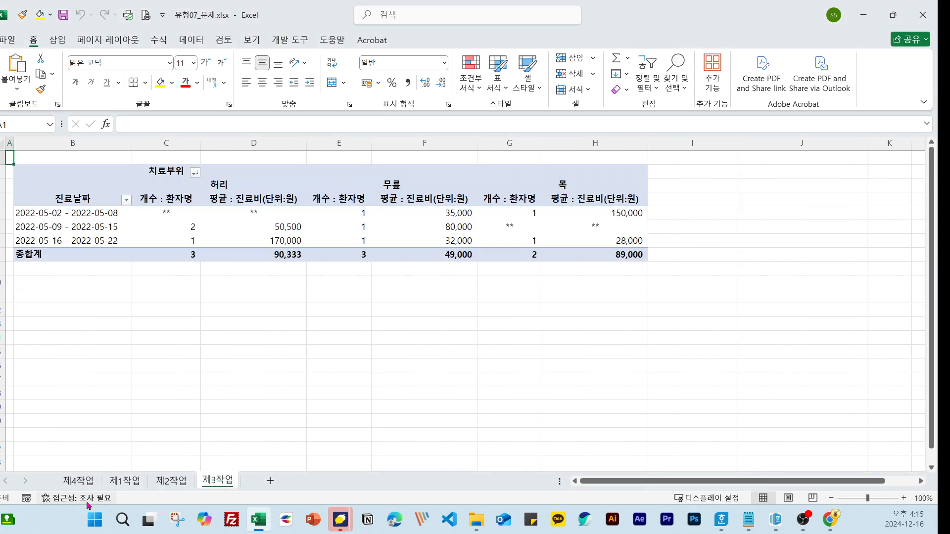
Try to move the chart to a new sheet named 제3작업, and cancel without placing it on the existing sheet.
left_click(96, 480)
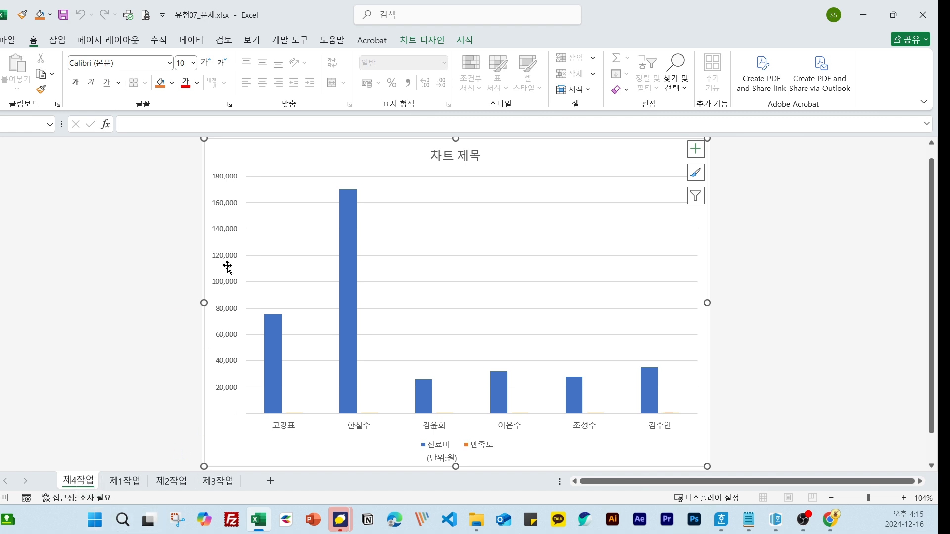
right_click(664, 170)
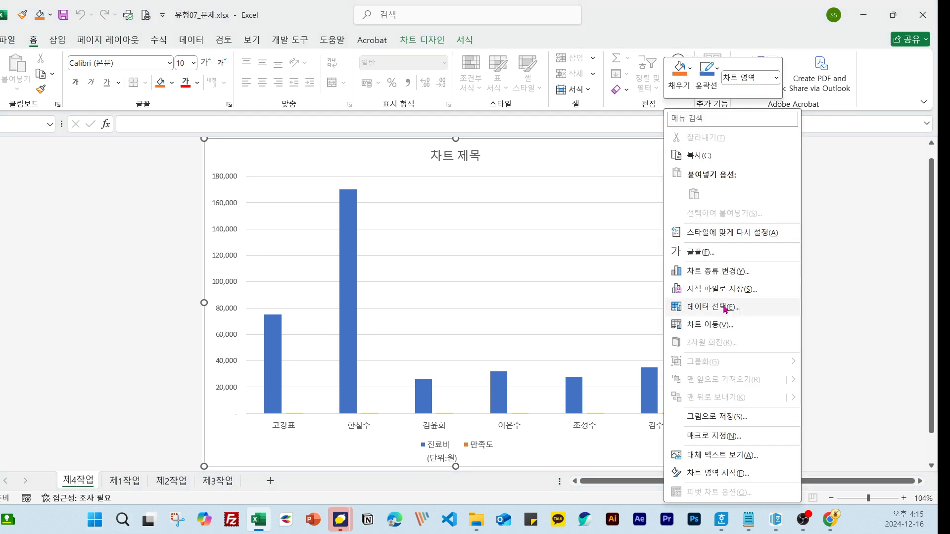
left_click(723, 328)
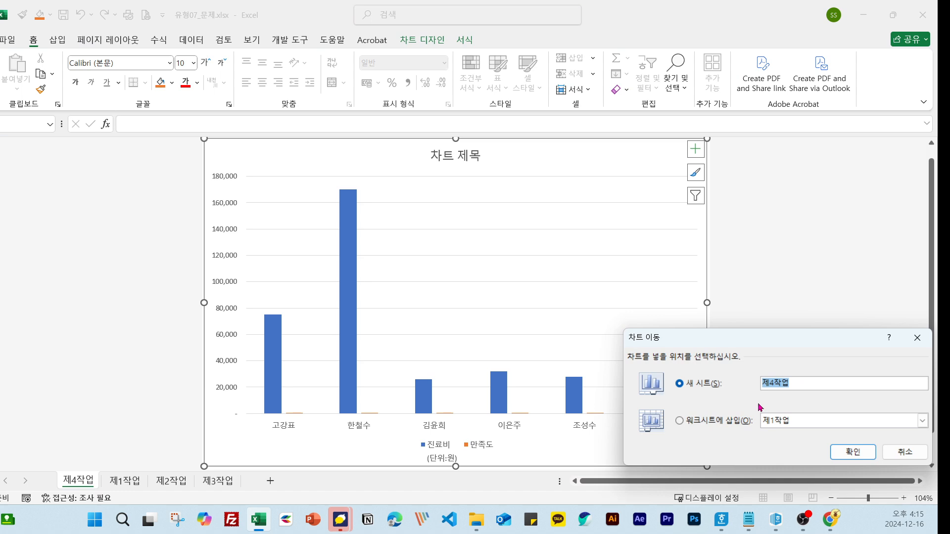
type("제3ㄱ")
type("작업")
left_click(844, 452)
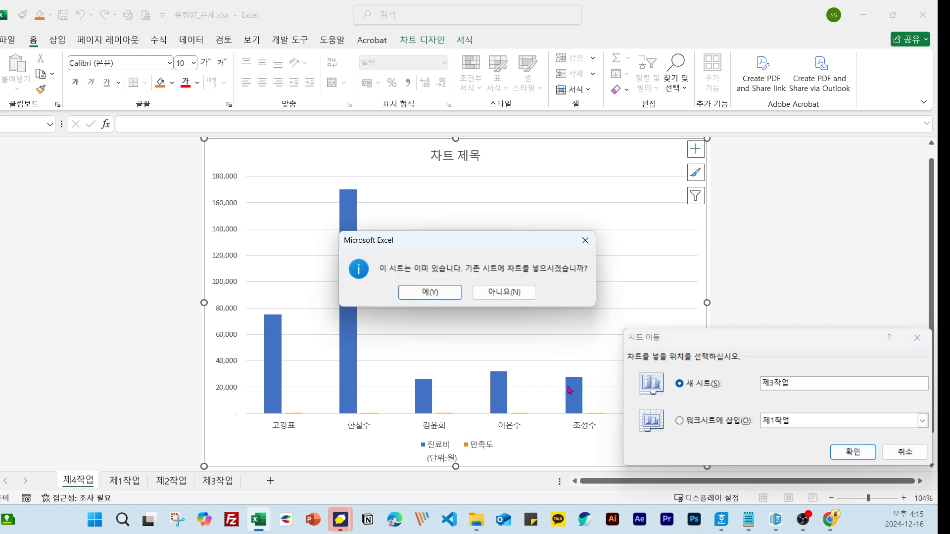
left_click(510, 292)
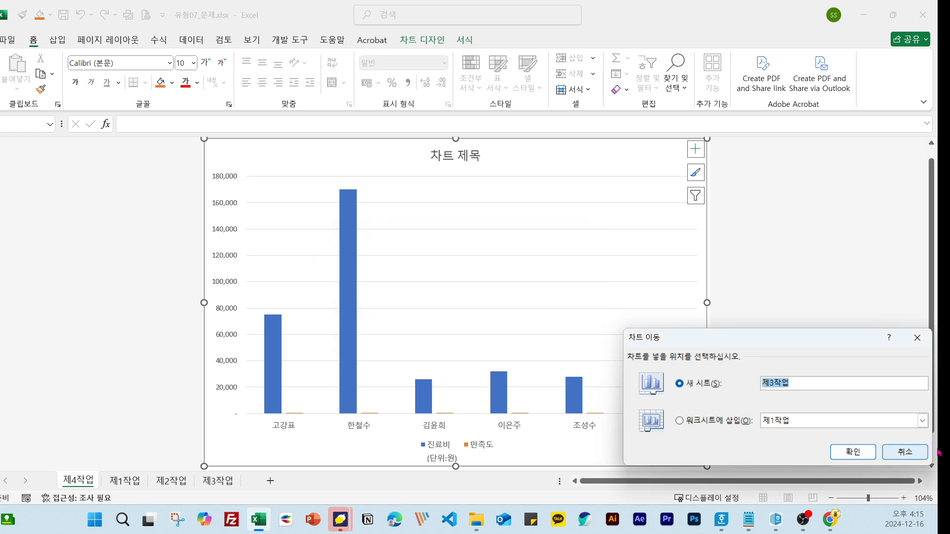
left_click(924, 452)
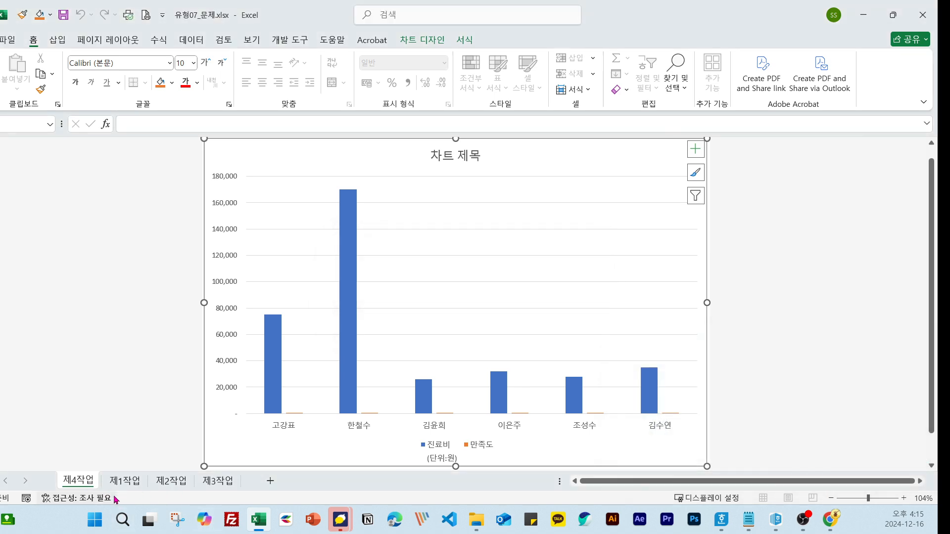
Reorder the sheets so the 제4작업 chart sheet comes last, directly after 제3작업.
left_click(141, 485)
left_click_drag(80, 481, 278, 477)
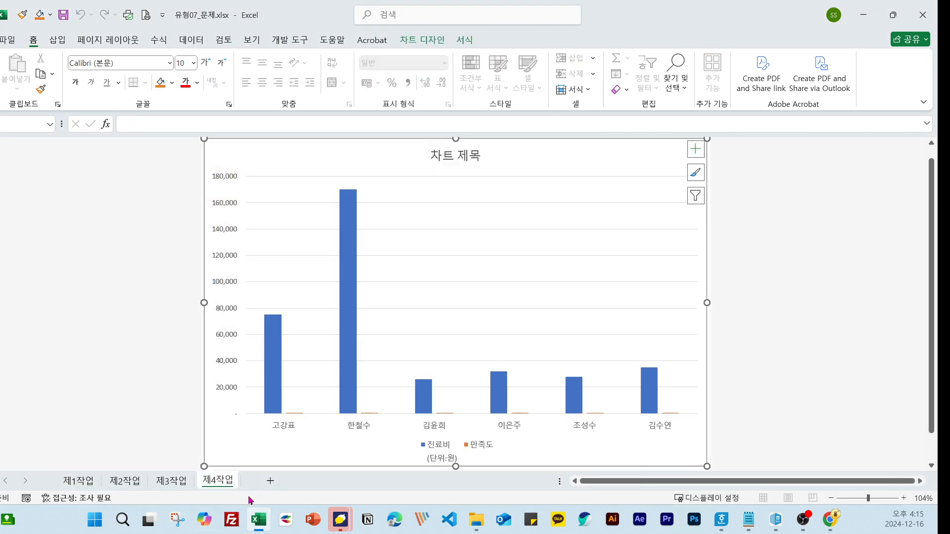
left_click(124, 482)
left_click(159, 484)
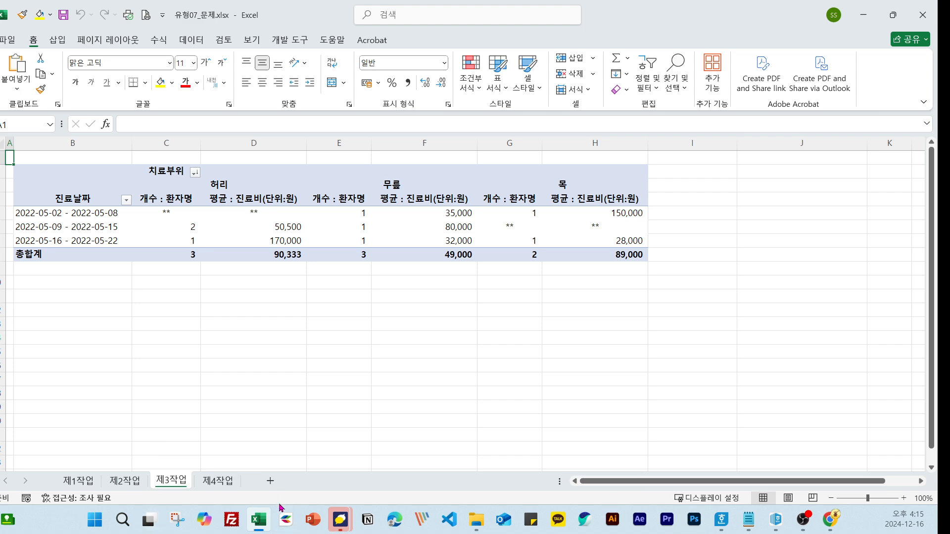
left_click(218, 481)
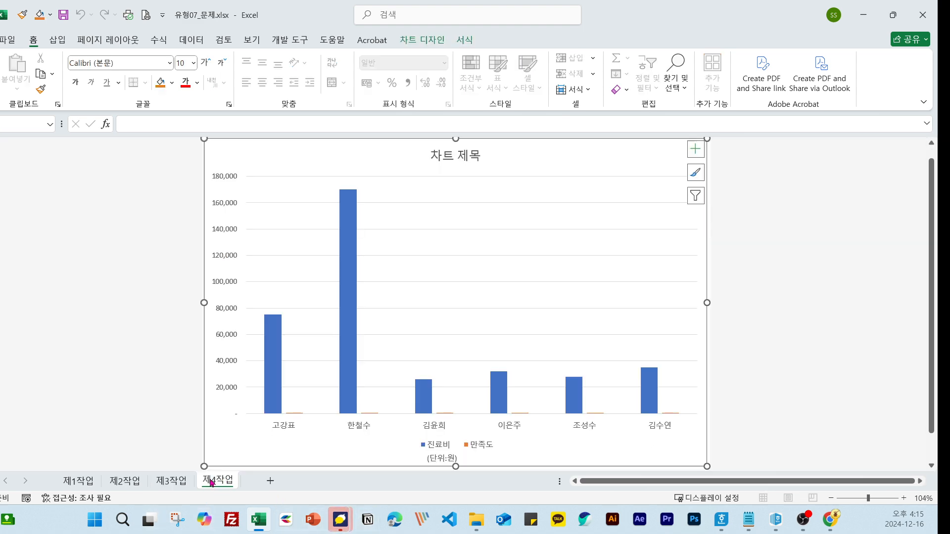
left_click(74, 482)
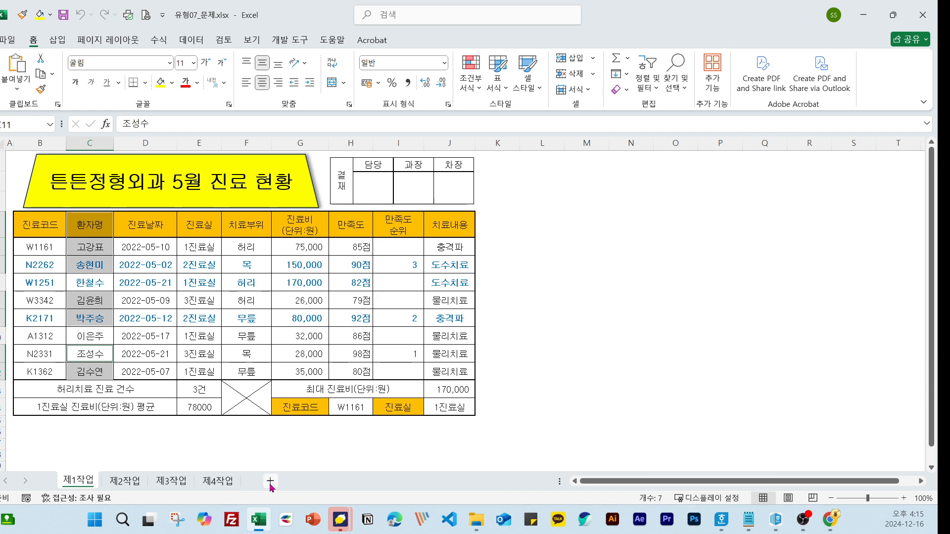
left_click(175, 480)
left_click(203, 482)
mouse_move(258, 520)
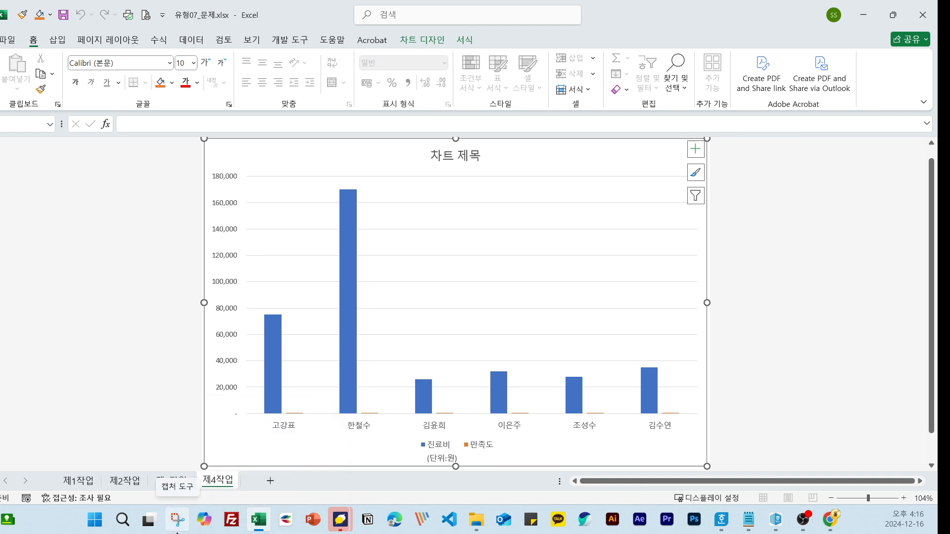
right_click(654, 149)
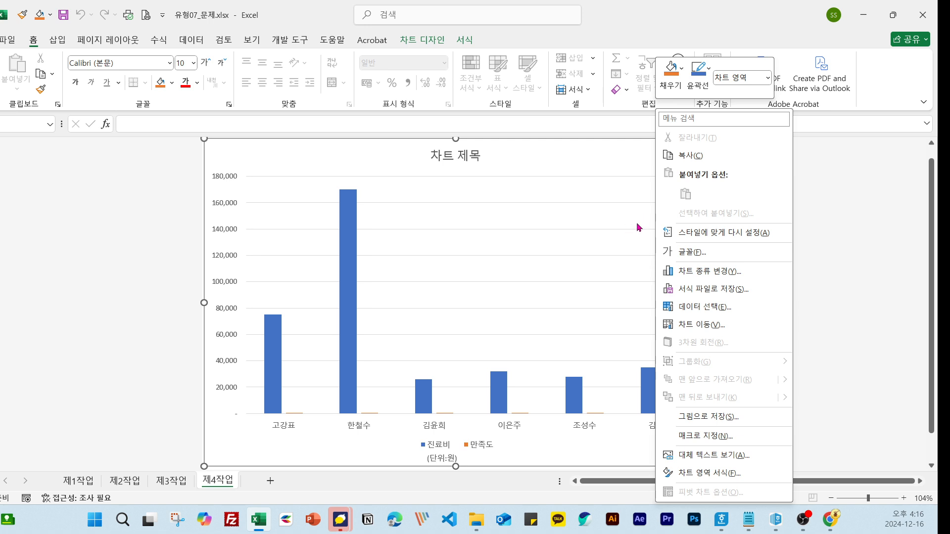
left_click(592, 165)
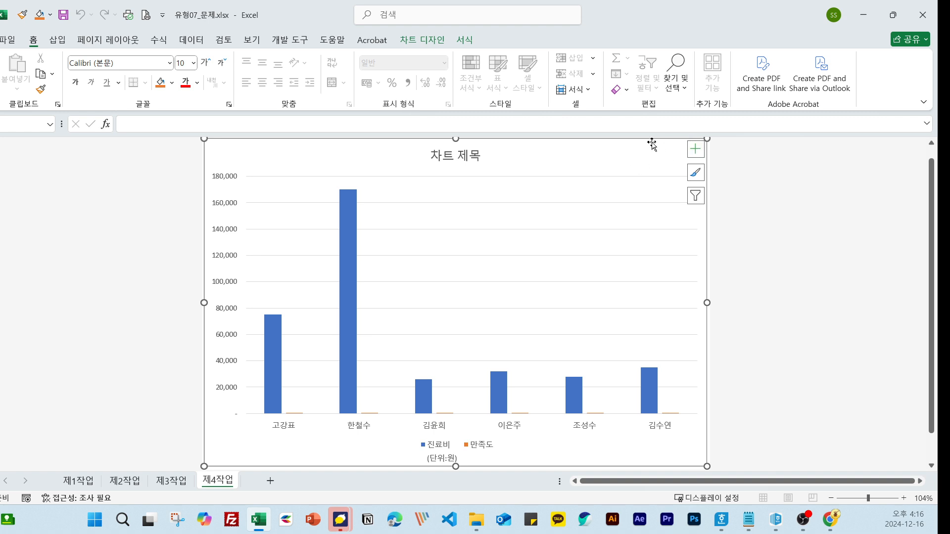
right_click(598, 164)
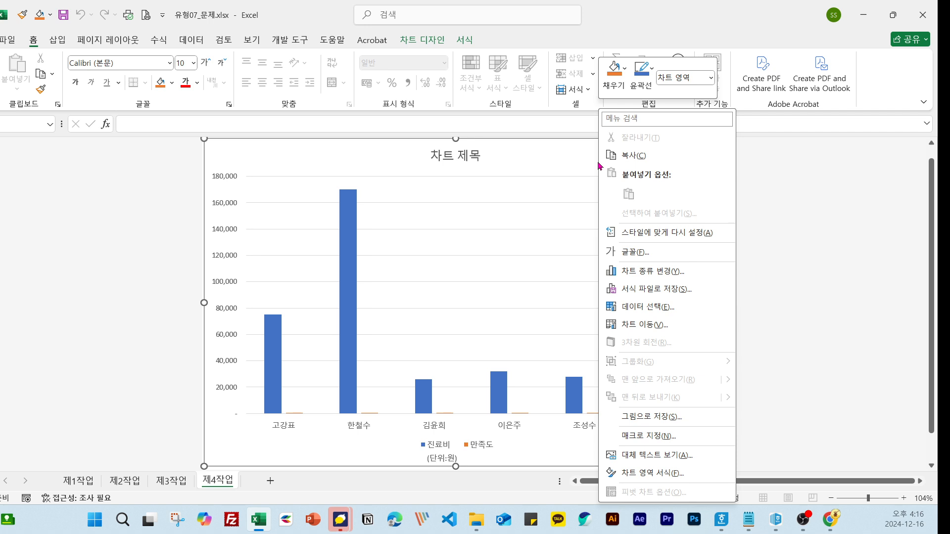
left_click(569, 156)
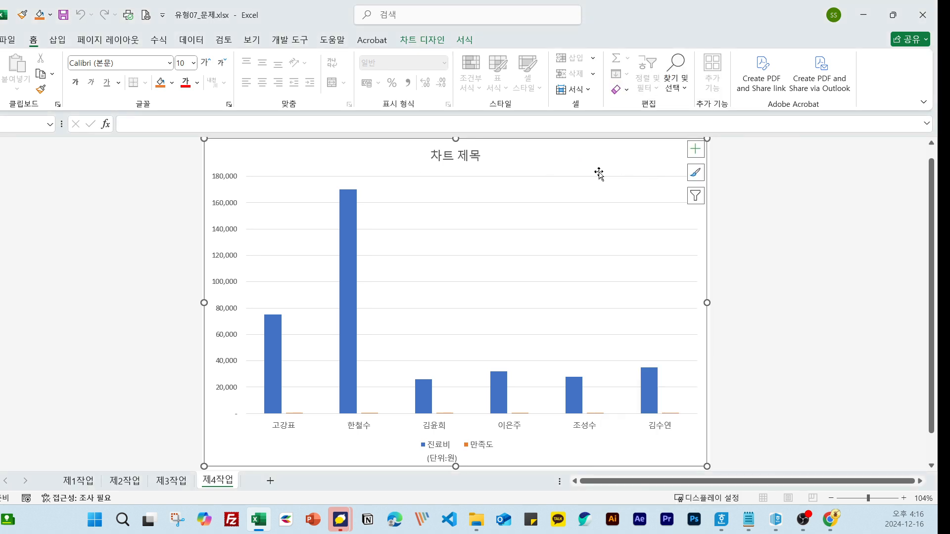
Apply the third quick layout and the chart style 스타일 1 to the chart on 제4작업.
left_click(427, 41)
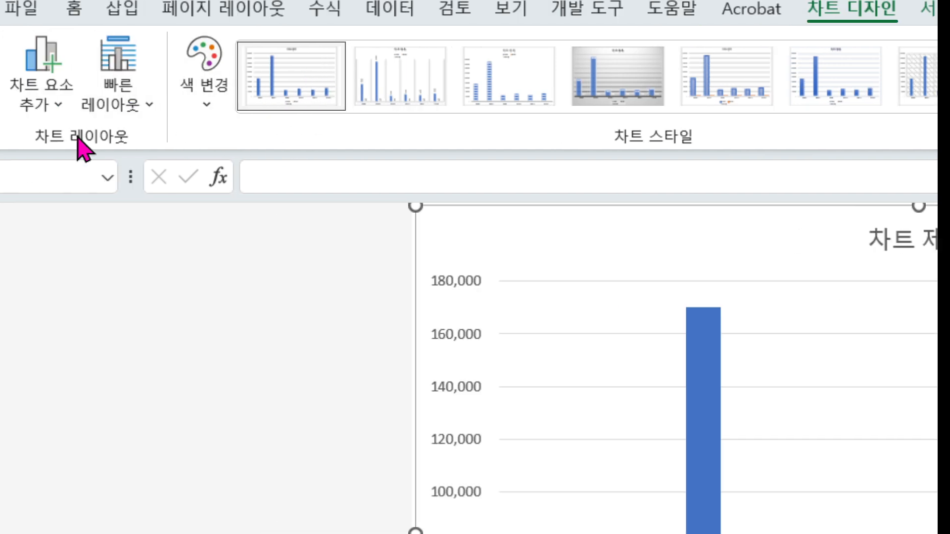
left_click(130, 113)
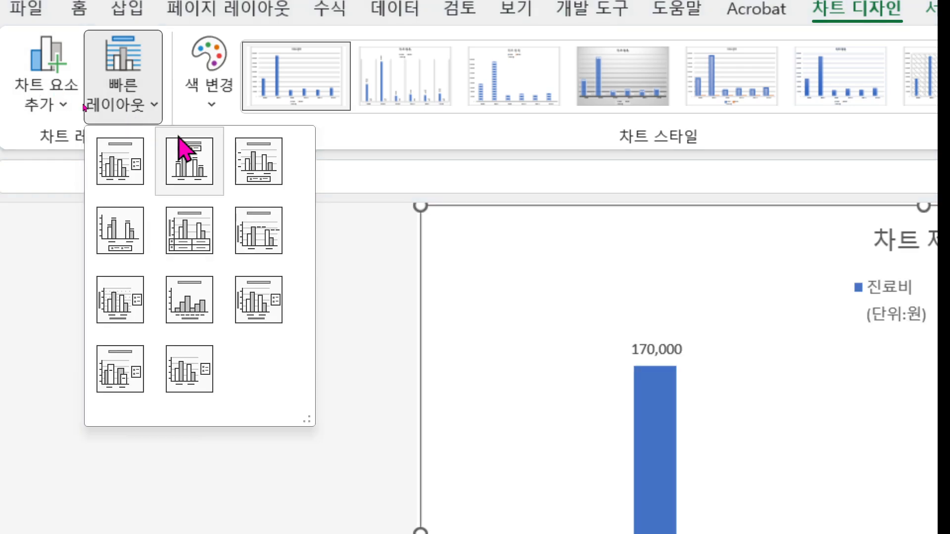
left_click(279, 149)
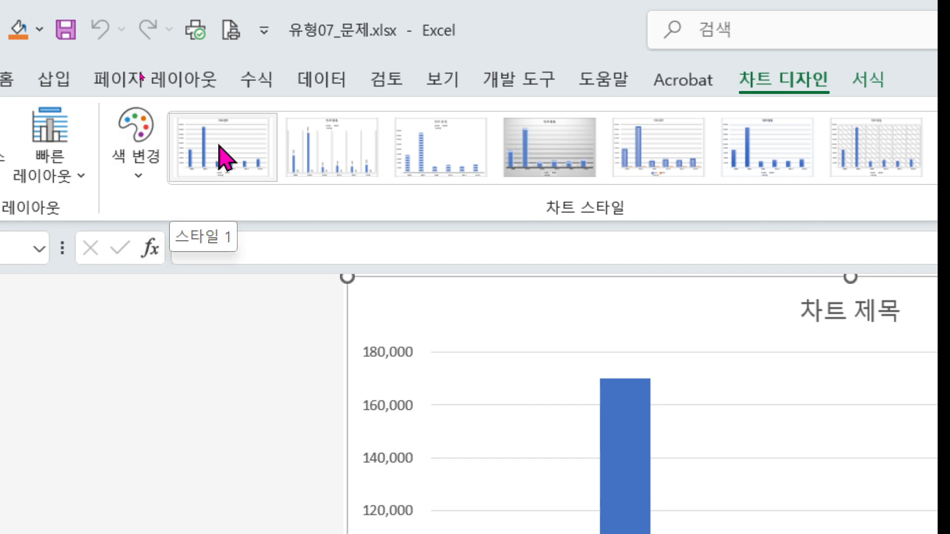
left_click(221, 157)
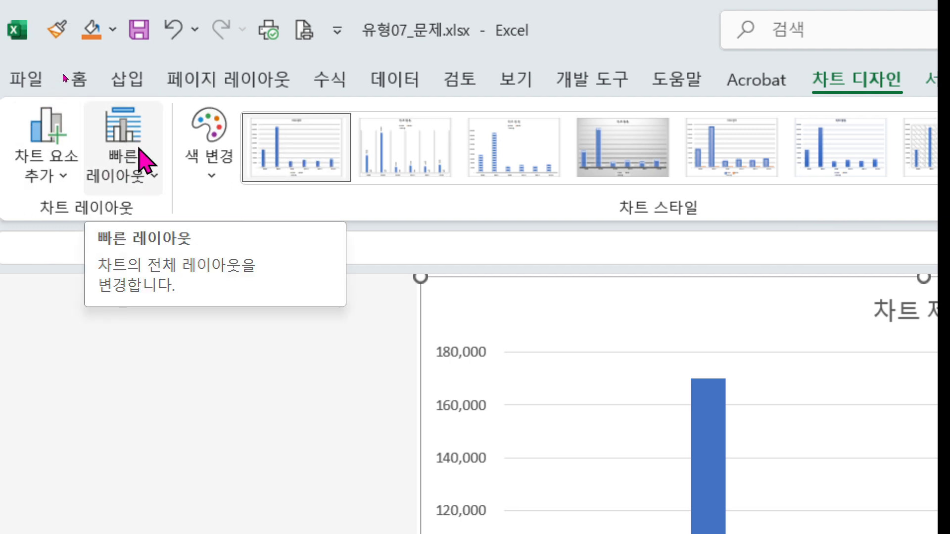
left_click(143, 161)
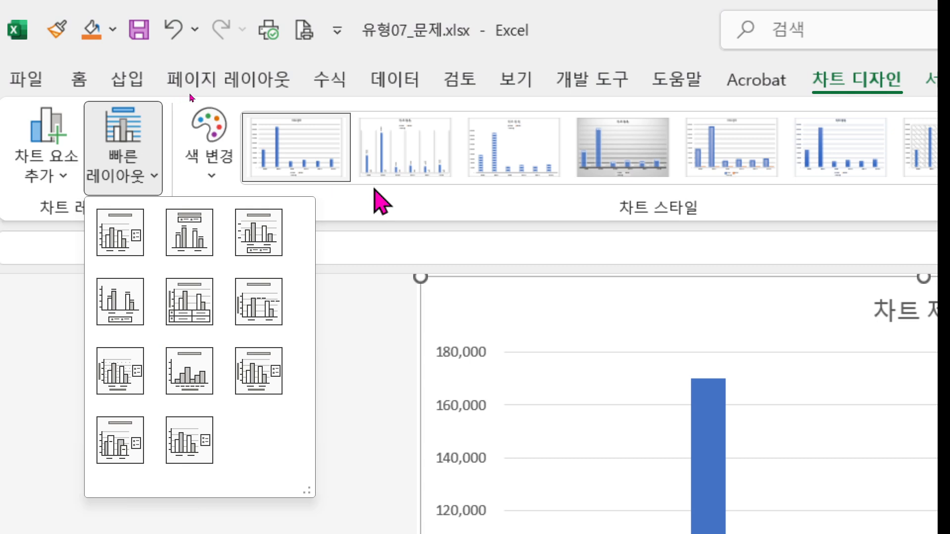
left_click(337, 217)
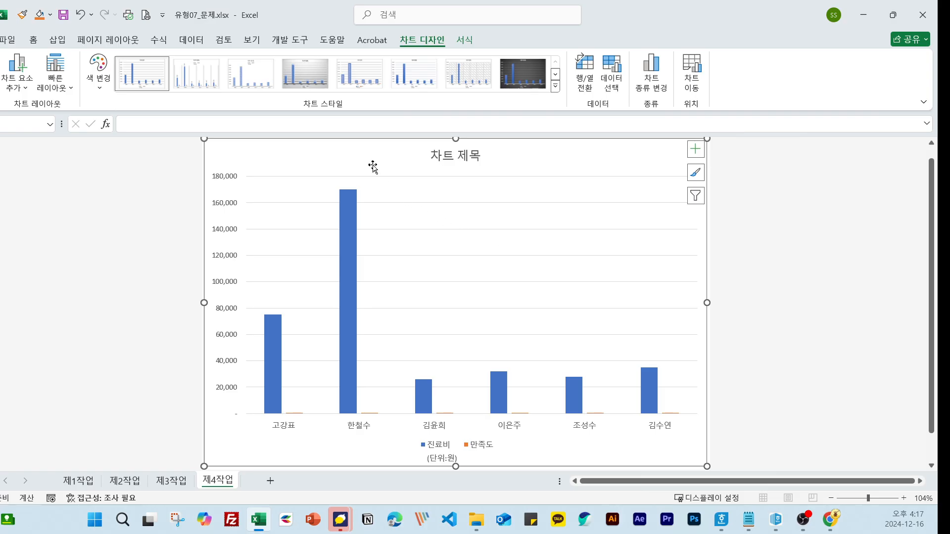
left_click_drag(353, 146, 386, 161)
left_click_drag(249, 177, 698, 415)
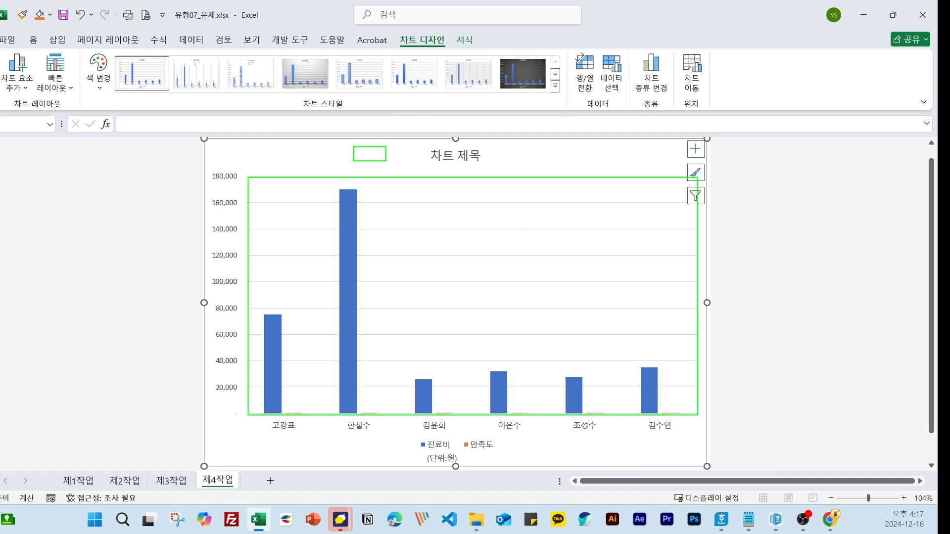
key("Escape")
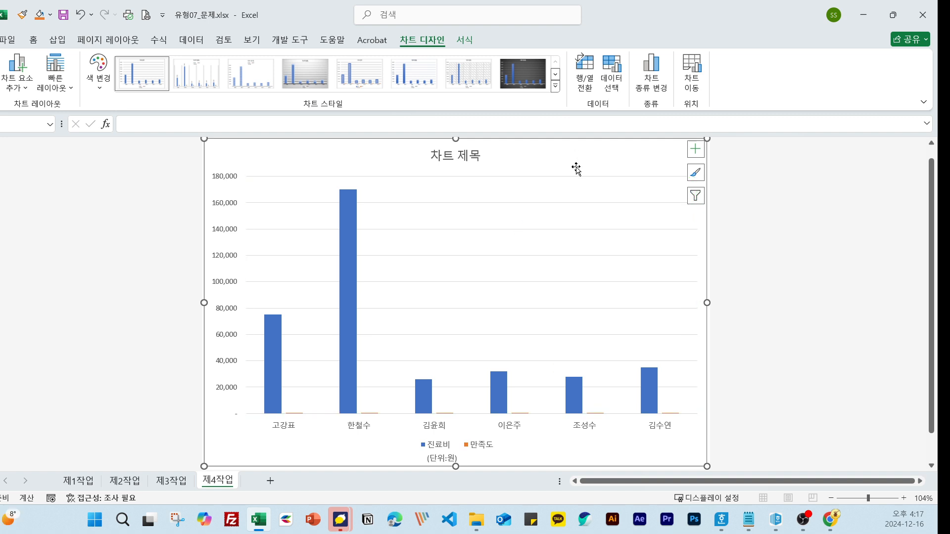
Set the font of the whole chart on 제4작업 to 굴림 with size 11.
key("ctrl+2")
left_click_drag(572, 148, 579, 159)
key("Escape")
left_click(33, 39)
left_click(141, 65)
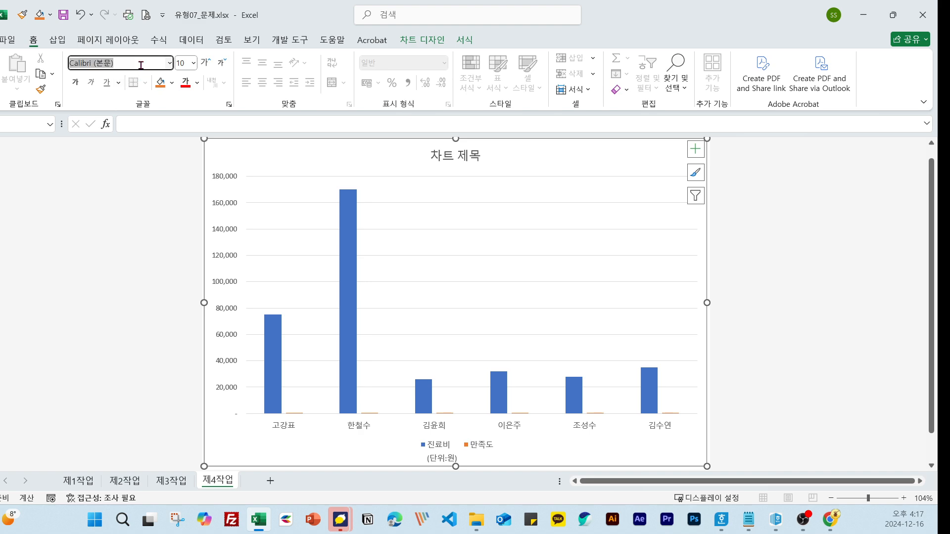
type("굴림")
key("Return")
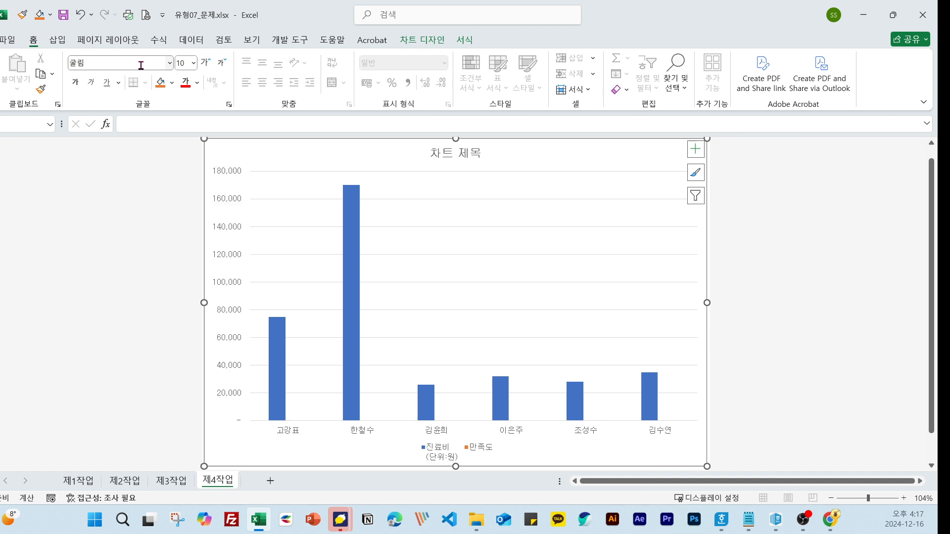
left_click(180, 64)
type("11")
key("Return")
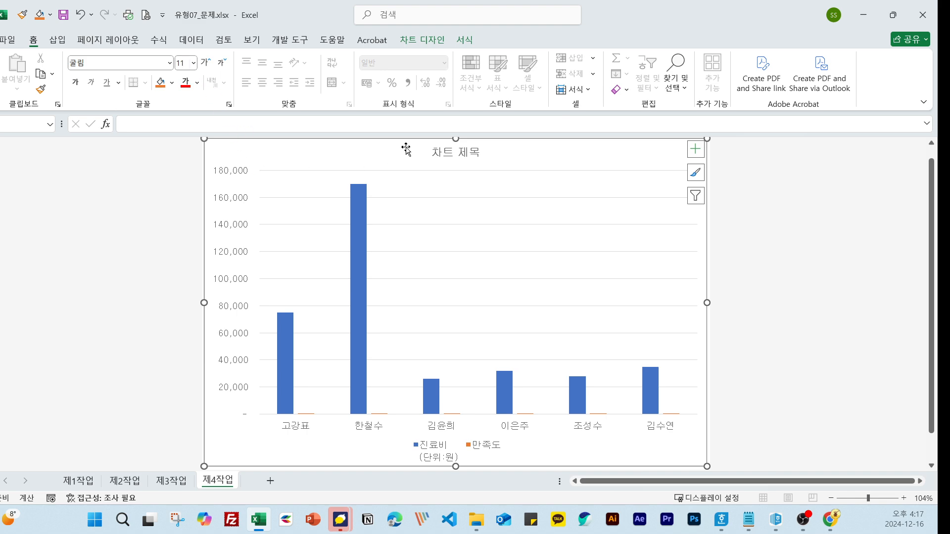
Fill the chart area with the light blue tissue-paper texture using the picture or texture fill option.
left_click(464, 39)
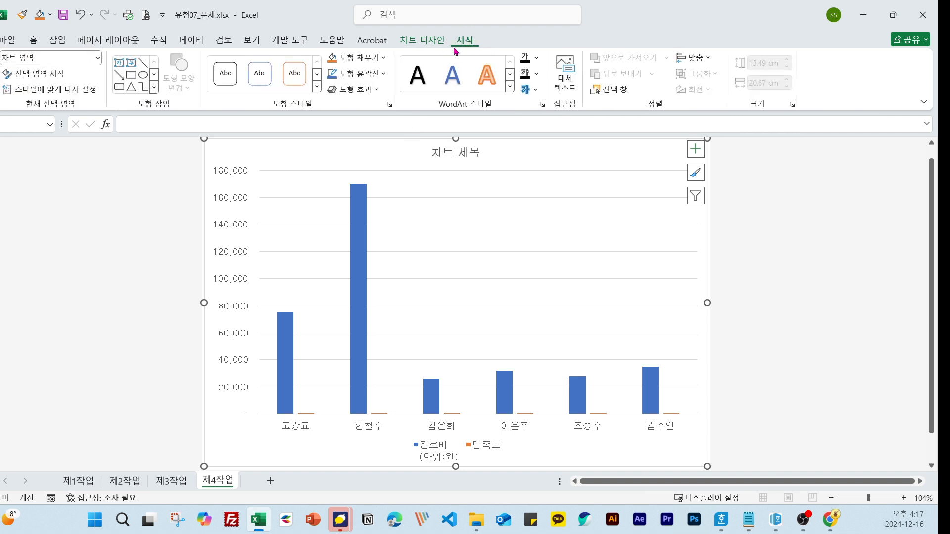
left_click(438, 40)
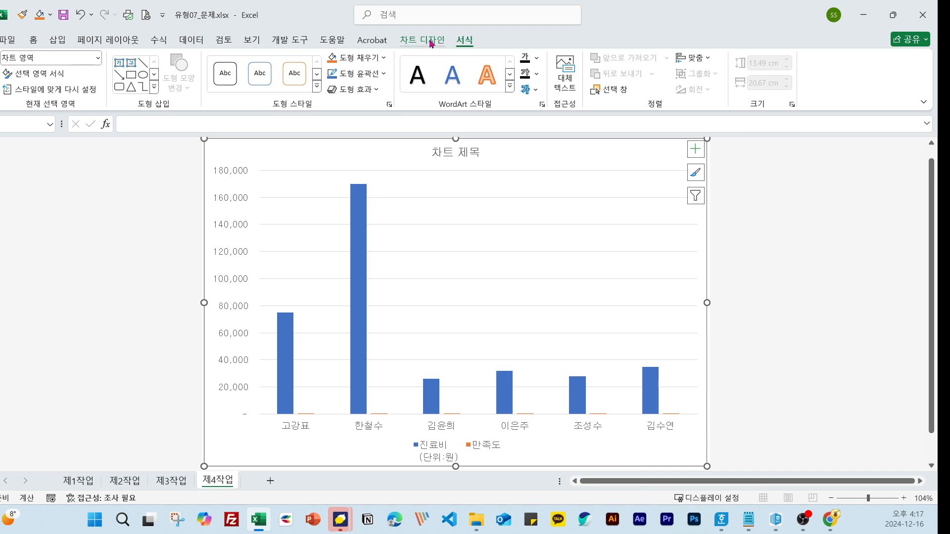
left_click(457, 42)
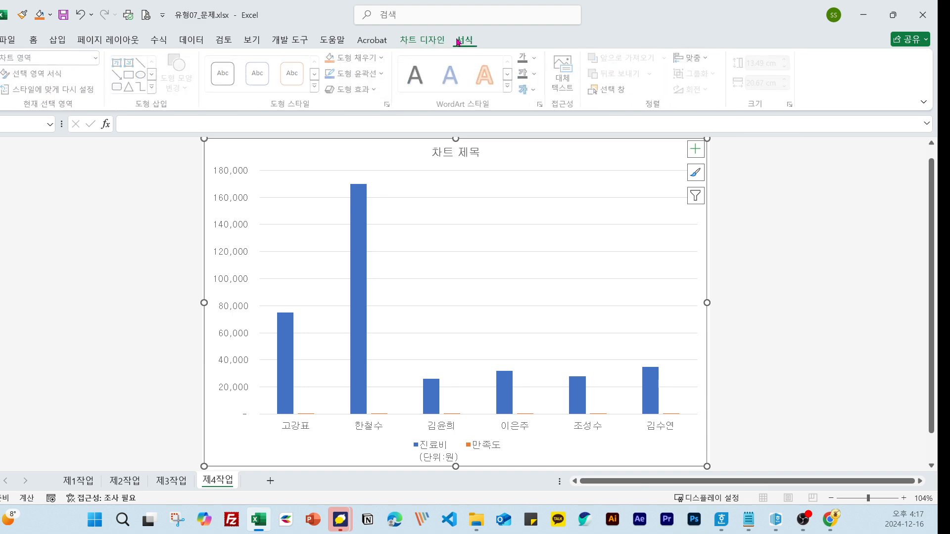
right_click(643, 156)
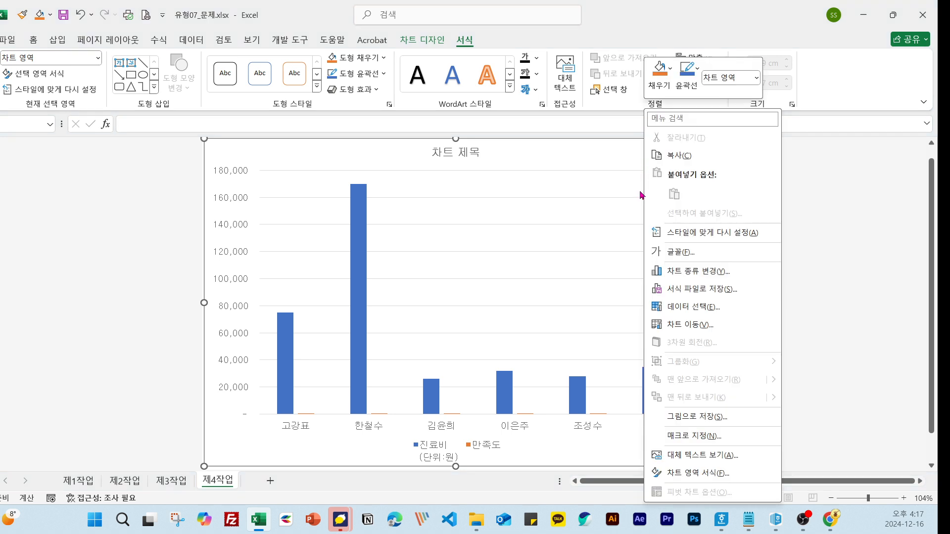
left_click(704, 474)
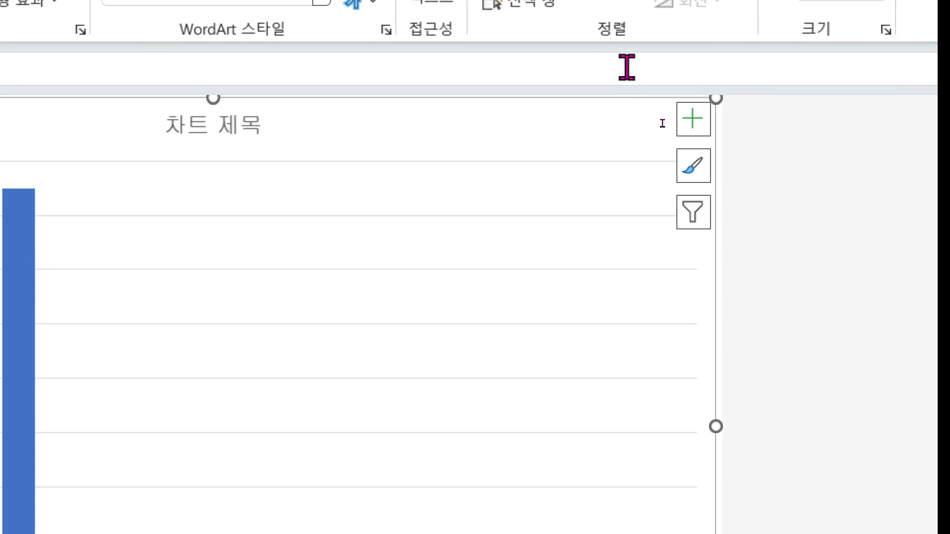
right_click(613, 52)
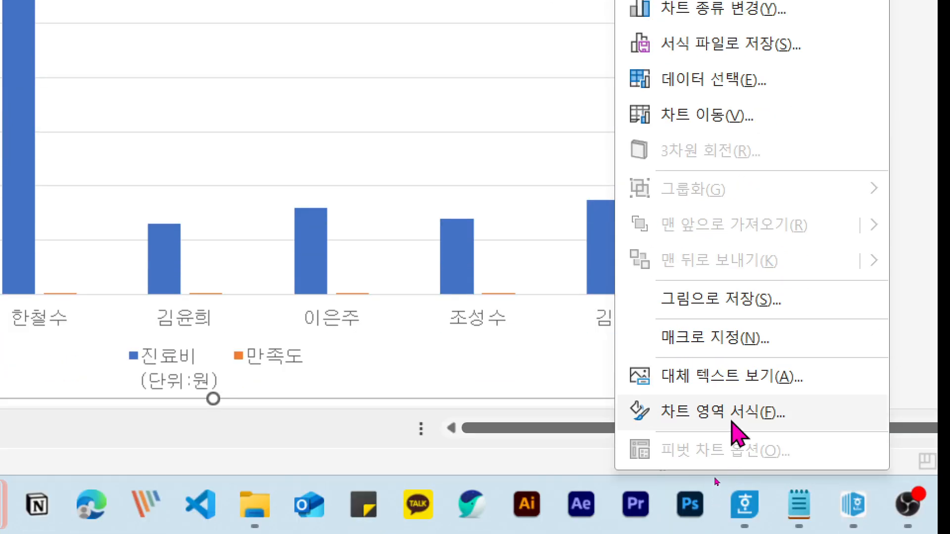
left_click(677, 416)
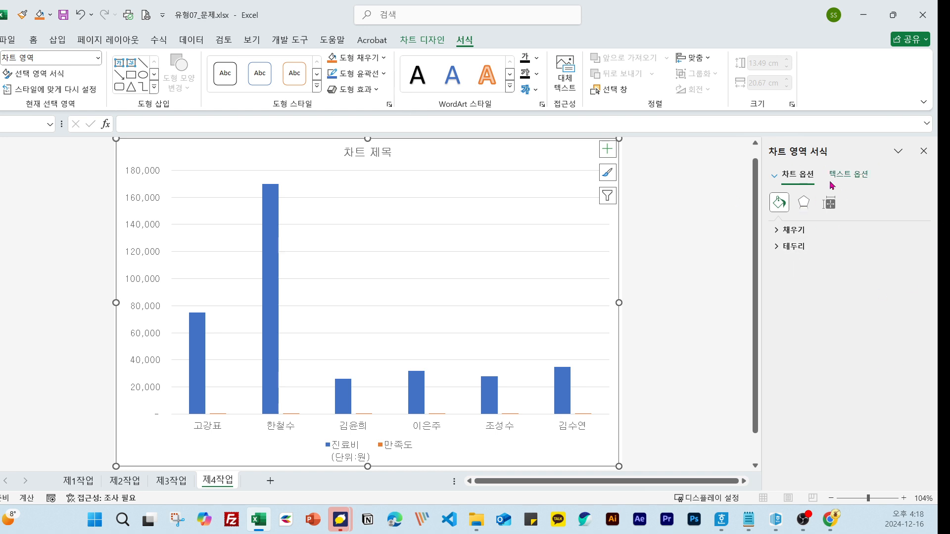
left_click(847, 233)
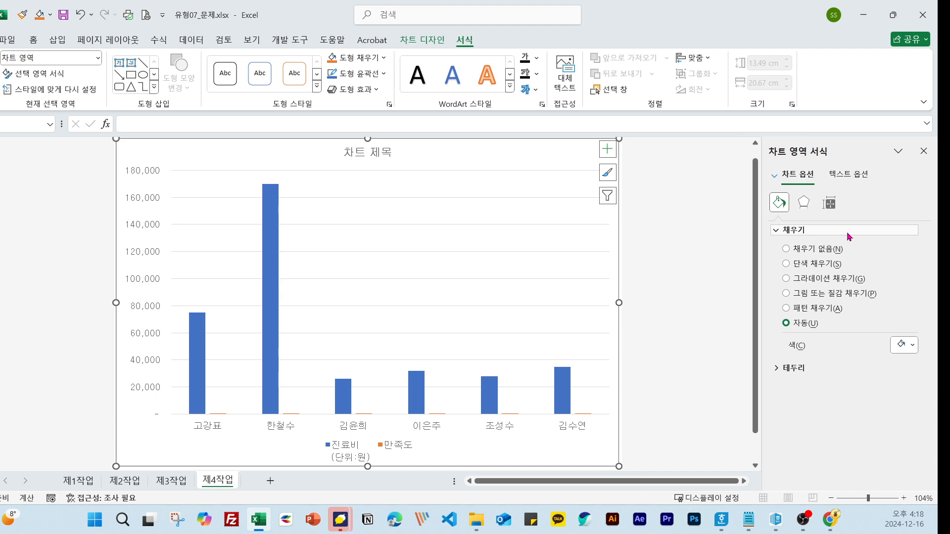
left_click(840, 295)
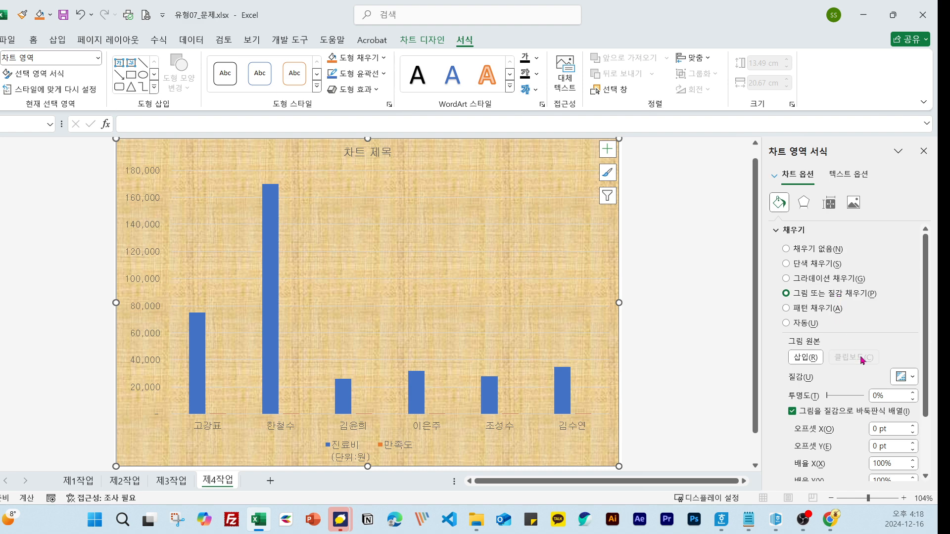
left_click(913, 378)
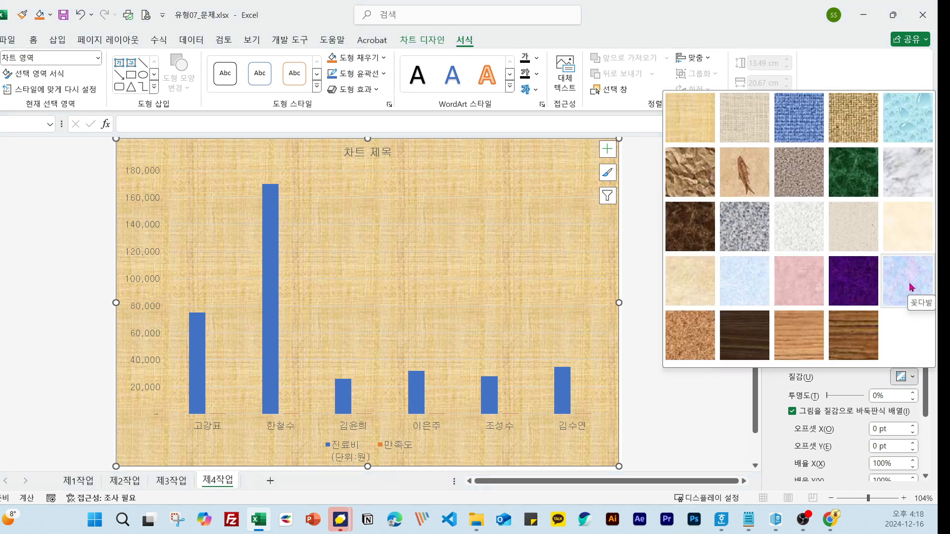
left_click(765, 291)
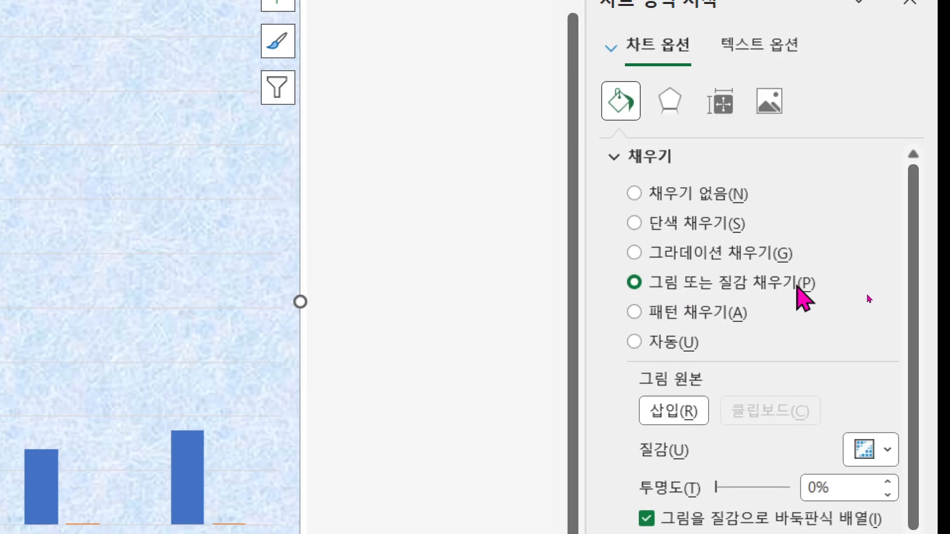
left_click(886, 458)
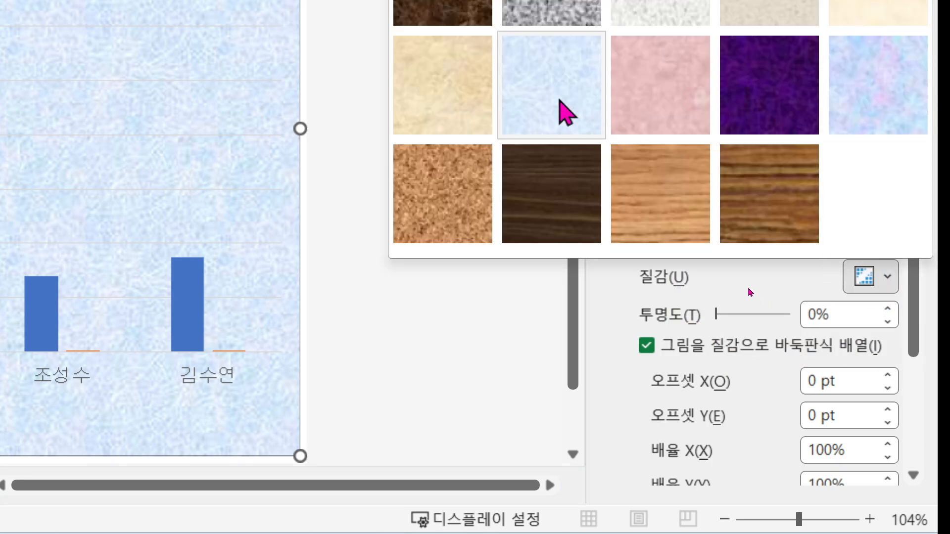
left_click(567, 114)
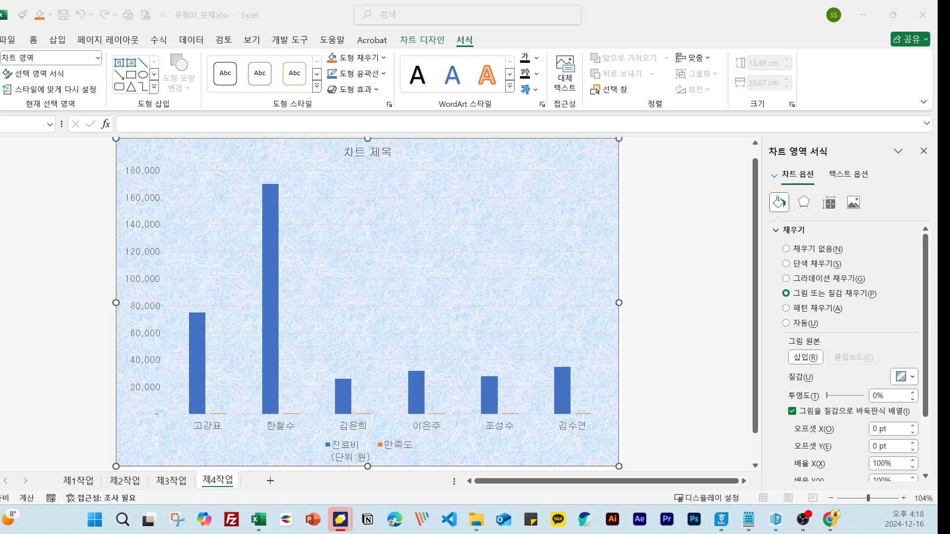
Fill the chart's plot area with solid white.
left_click(461, 291)
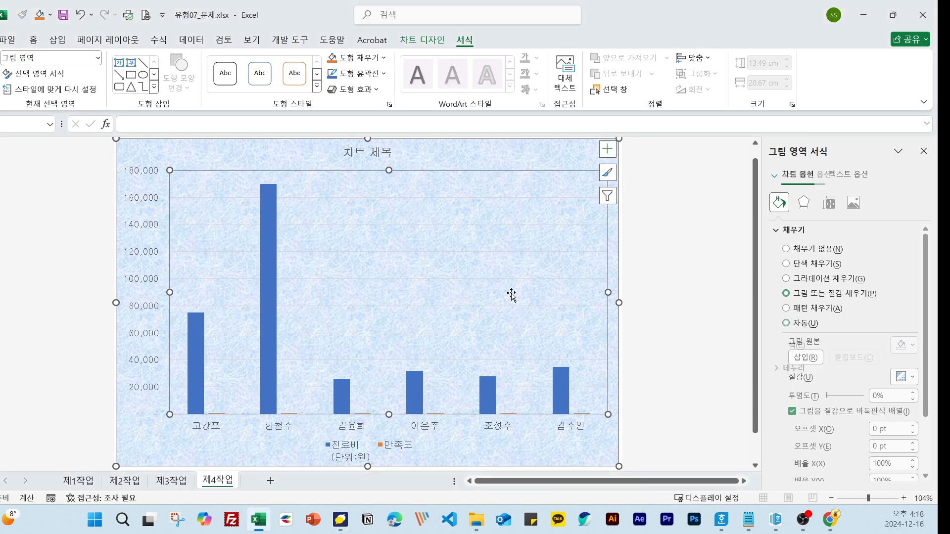
left_click(653, 305)
left_click(589, 286)
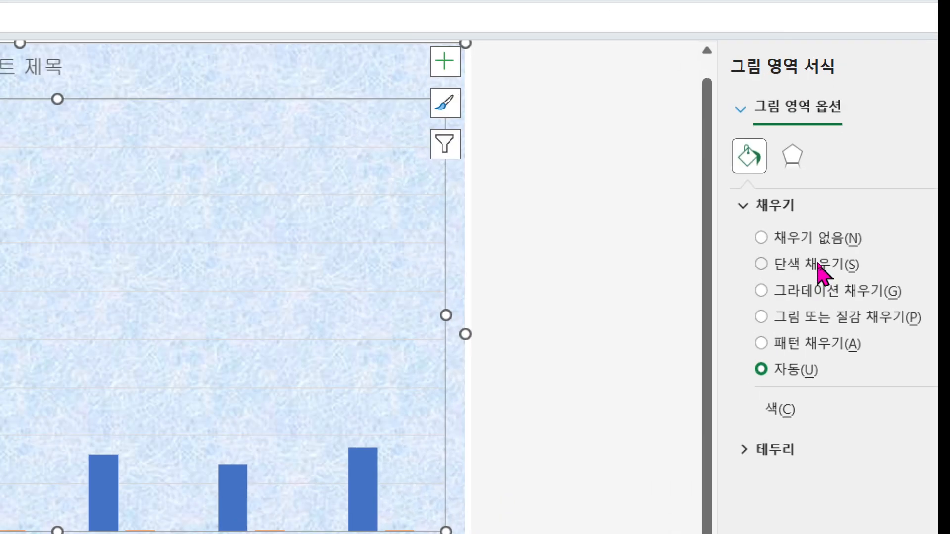
left_click(821, 266)
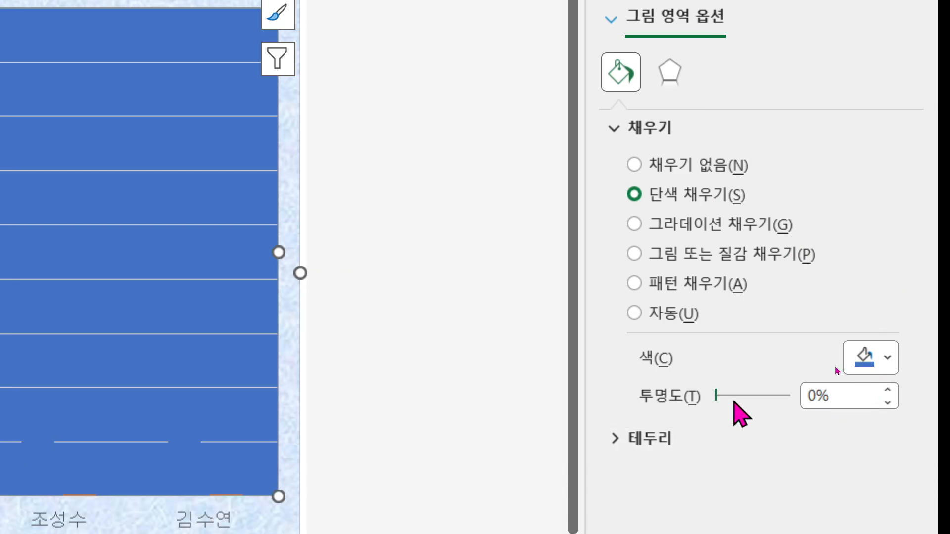
left_click(866, 360)
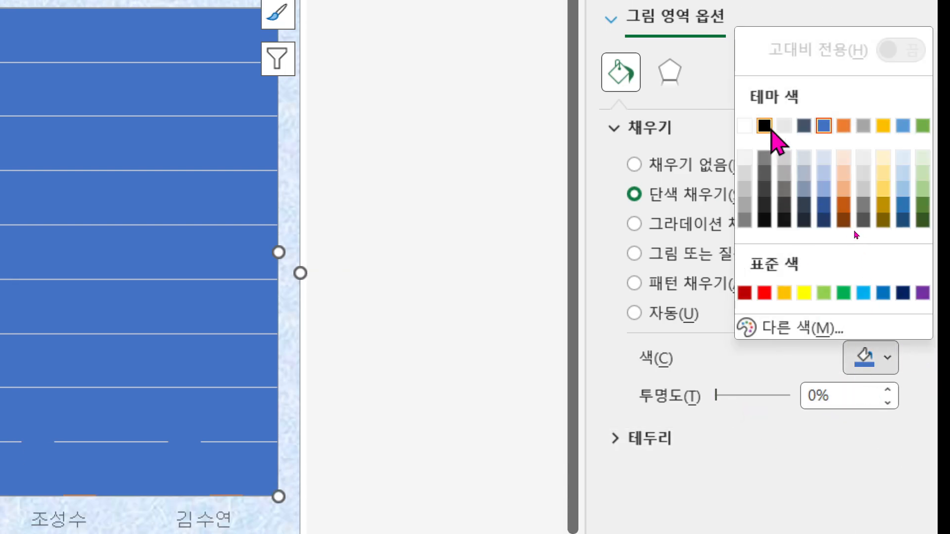
left_click(744, 126)
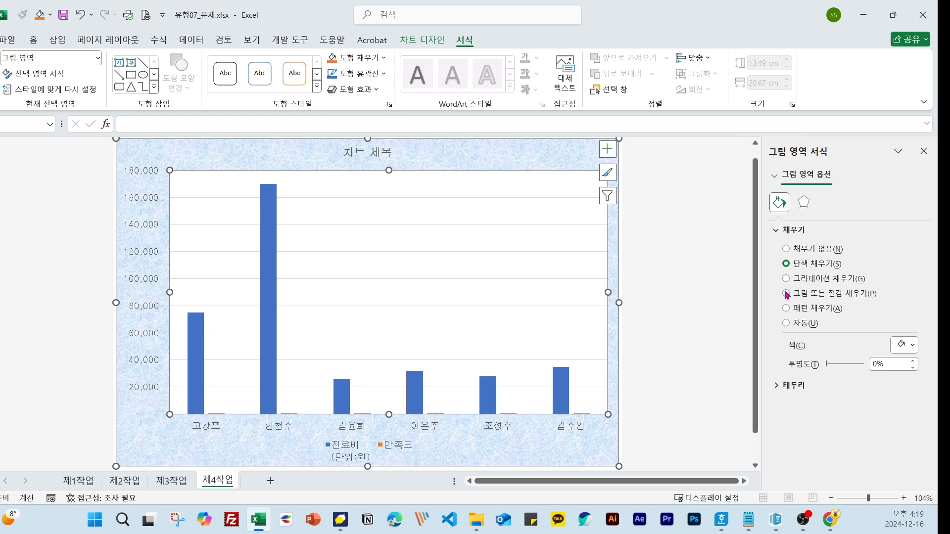
left_click(912, 347)
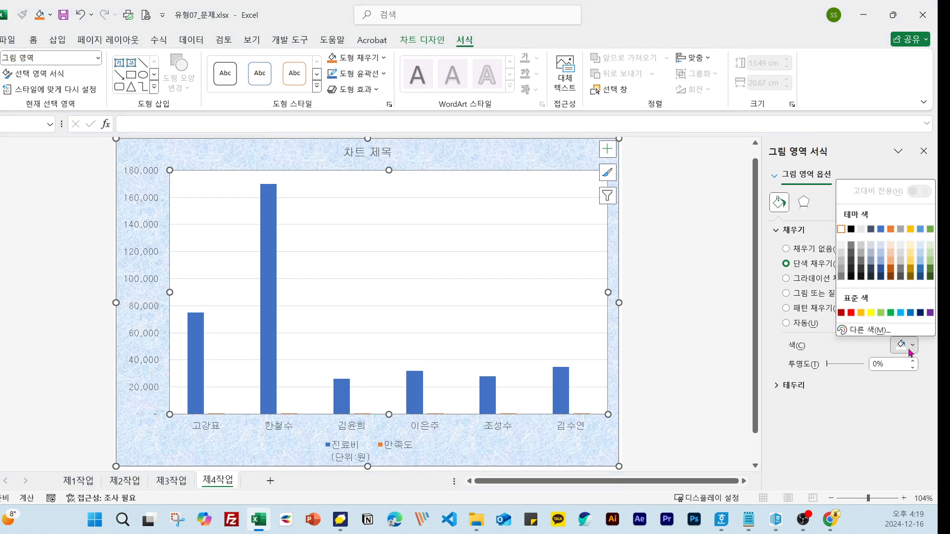
key("Escape")
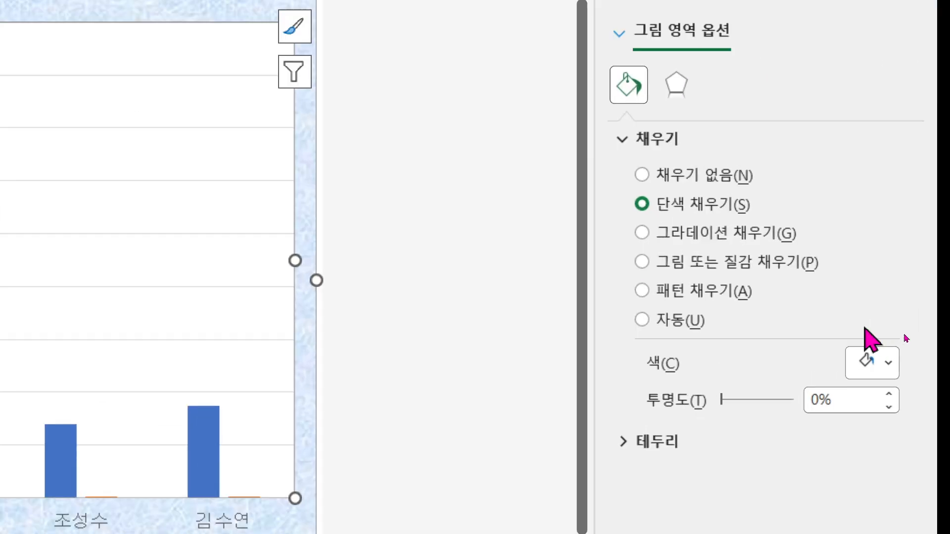
left_click(913, 346)
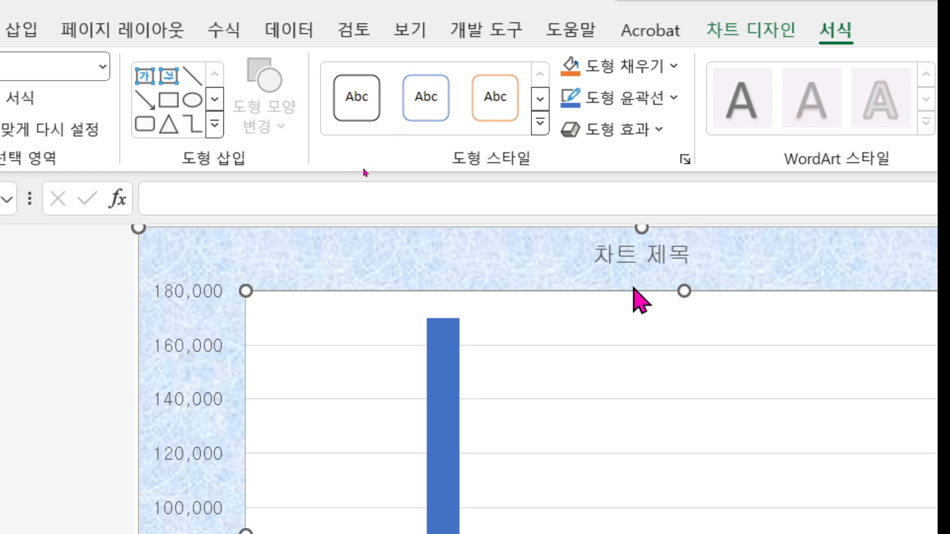
Replace the placeholder text of the chart title with "1, 3".
left_click(650, 256)
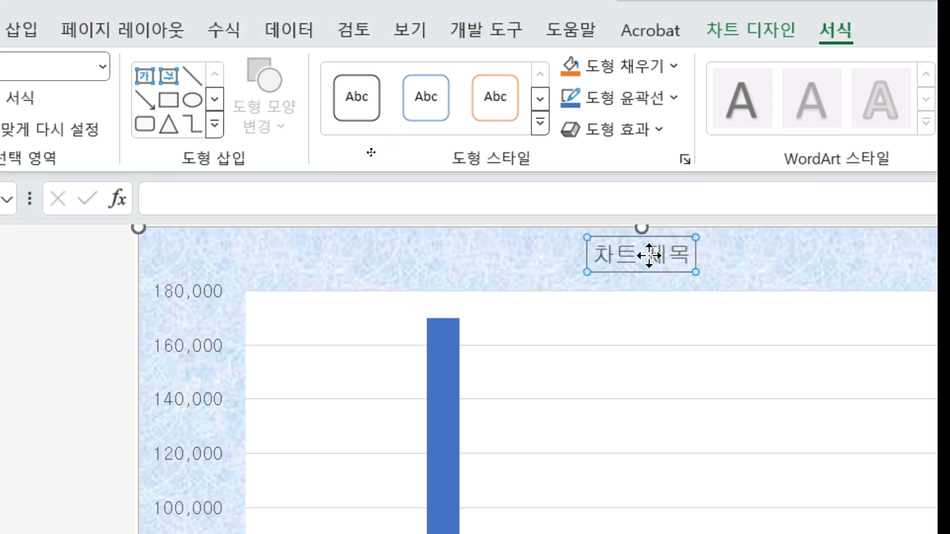
double_click(648, 255)
key("BackSpace")
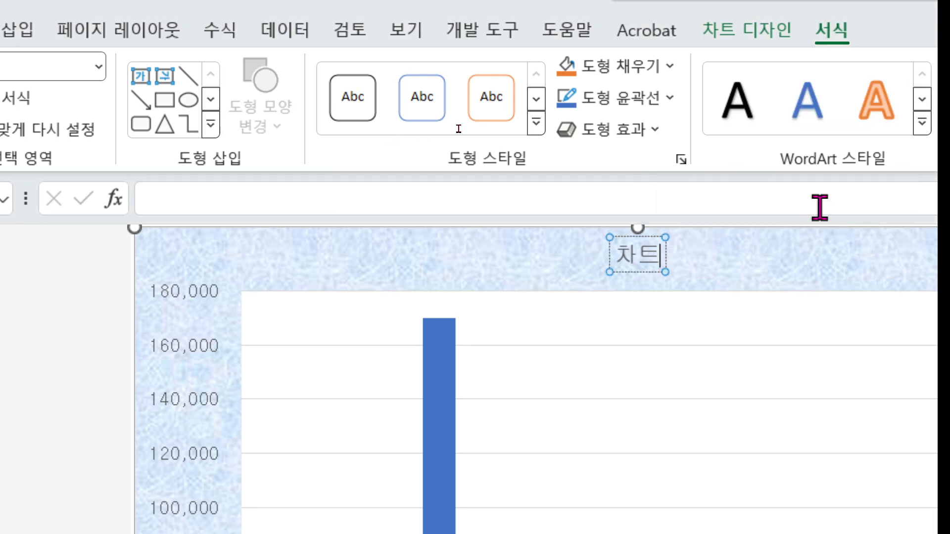
key("BackSpace")
key("BackSpace")
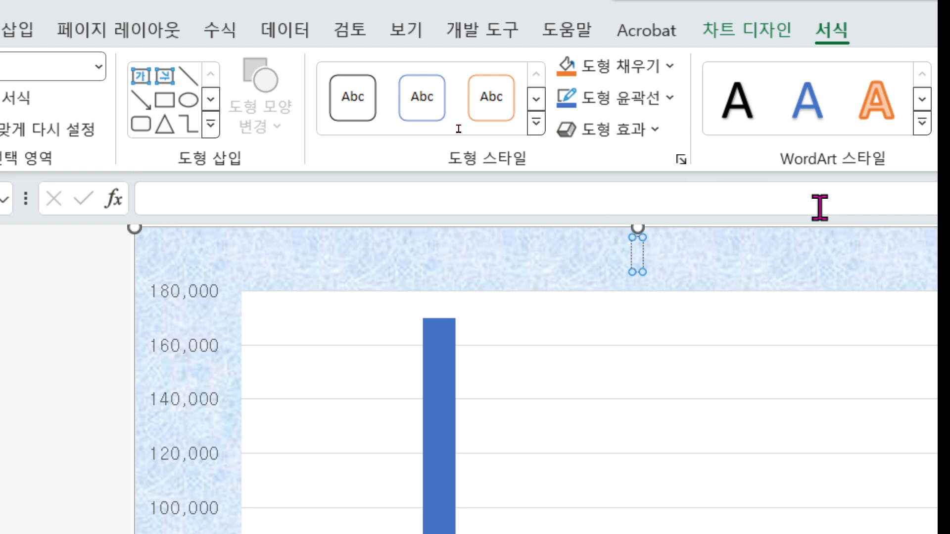
type("1, 3")
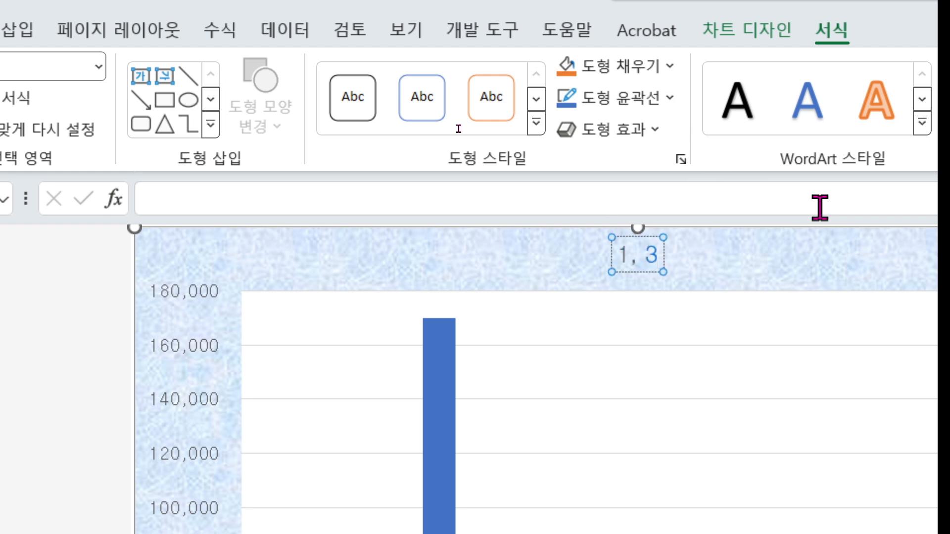
type("진료")
type("실 진료ㅕ")
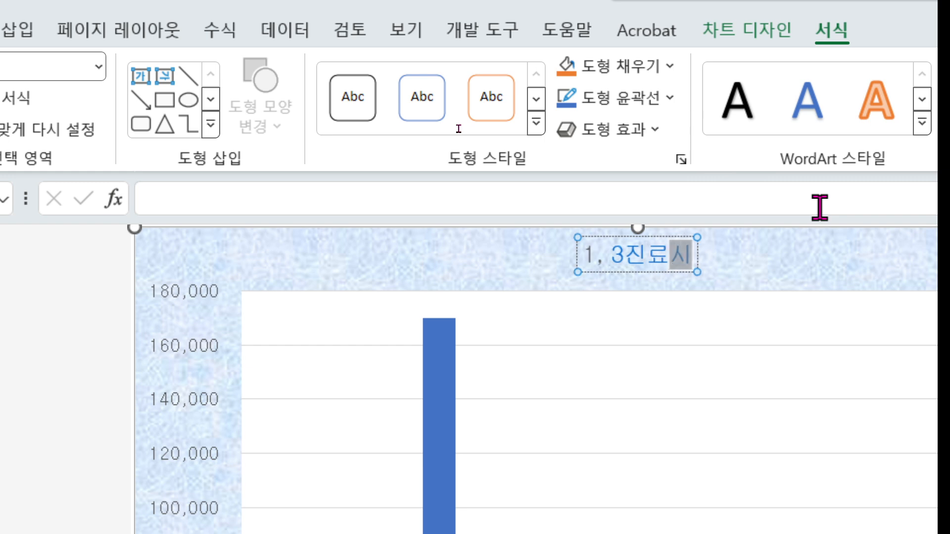
key("BackSpace")
key("BackSpace")
key("BackSpace")
key("BackSpace")
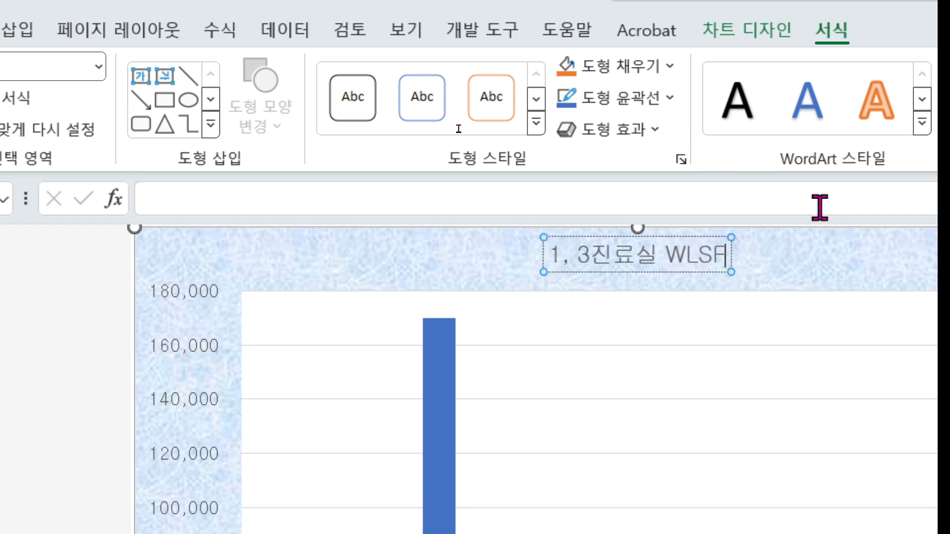
key("alt")
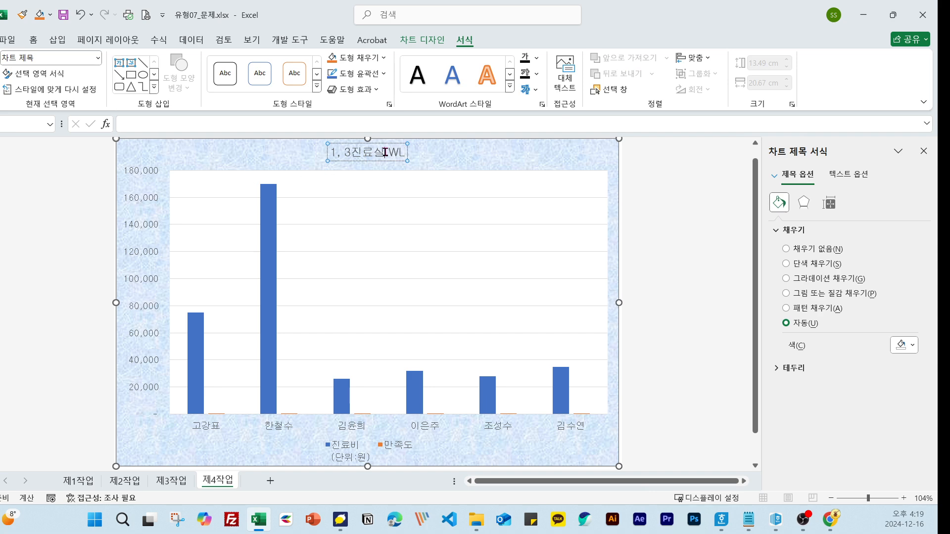
left_click_drag(383, 153, 515, 162)
type("WLS")
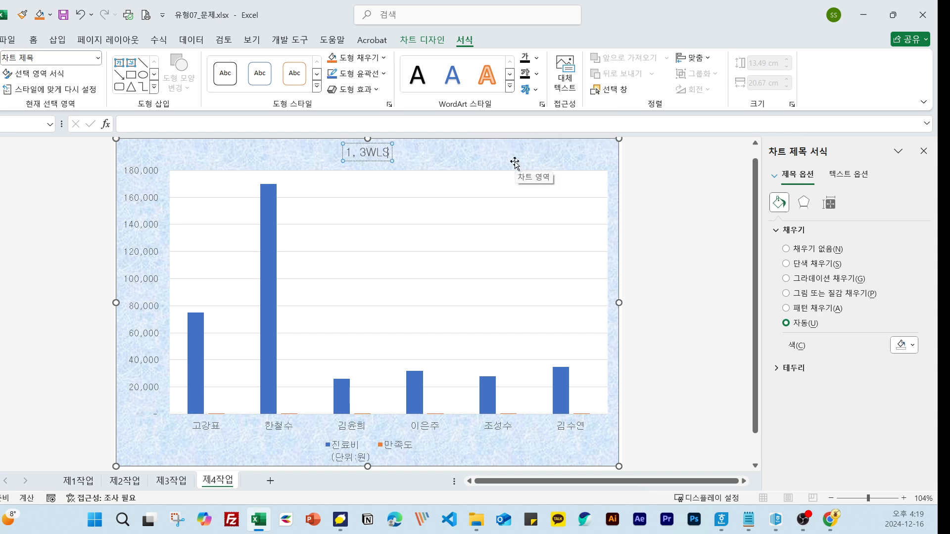
key("BackSpace")
key("BackSpace")
key("BackSpace")
Complete the chart title so it reads "1, 3진료실 진료 현황".
type("진료시ㄹ")
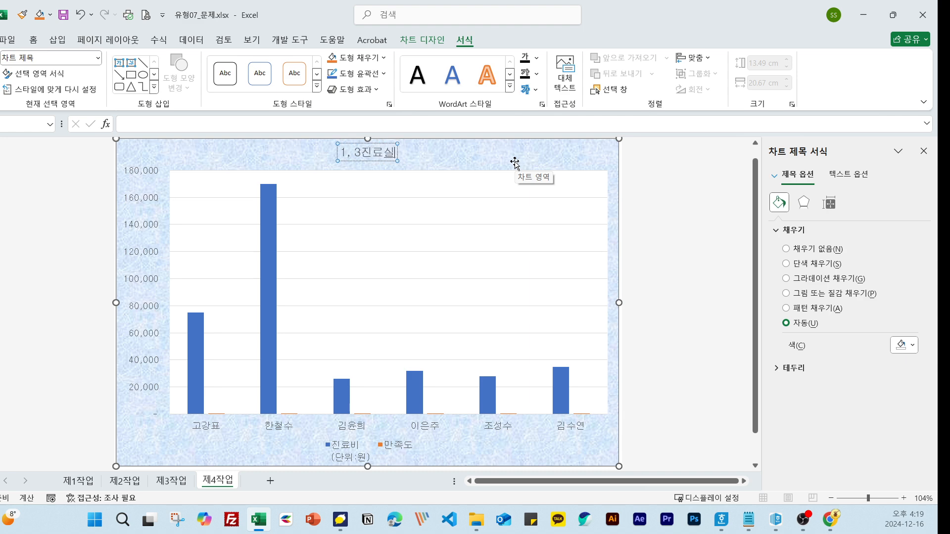
type(" 진료 현황")
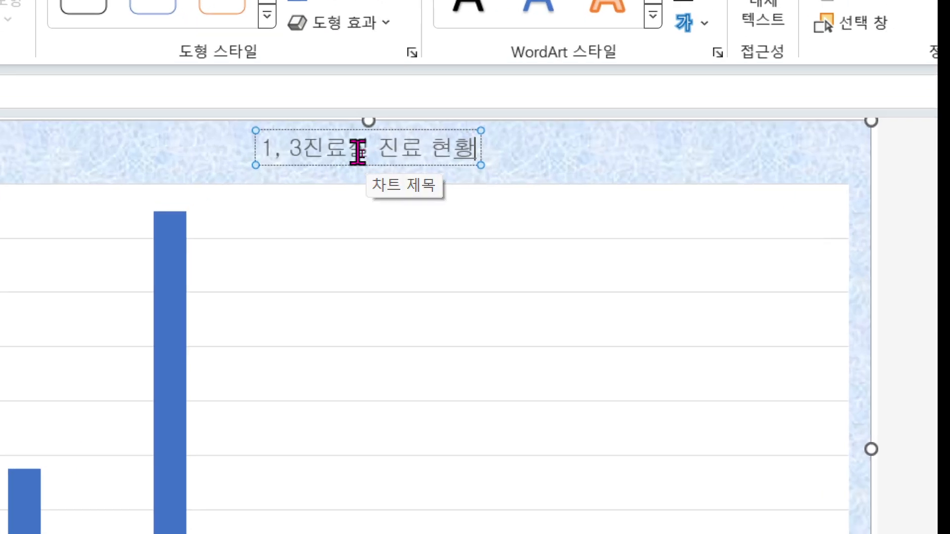
left_click(364, 154)
left_click(417, 154)
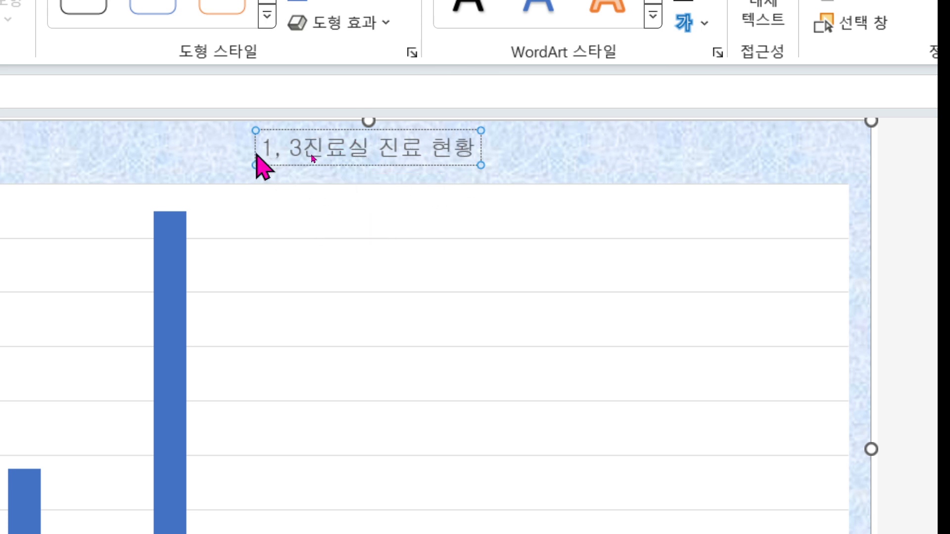
Format the chart title "1, 3진료실 진료 현황" as bold text at font size 20.
left_click(257, 155)
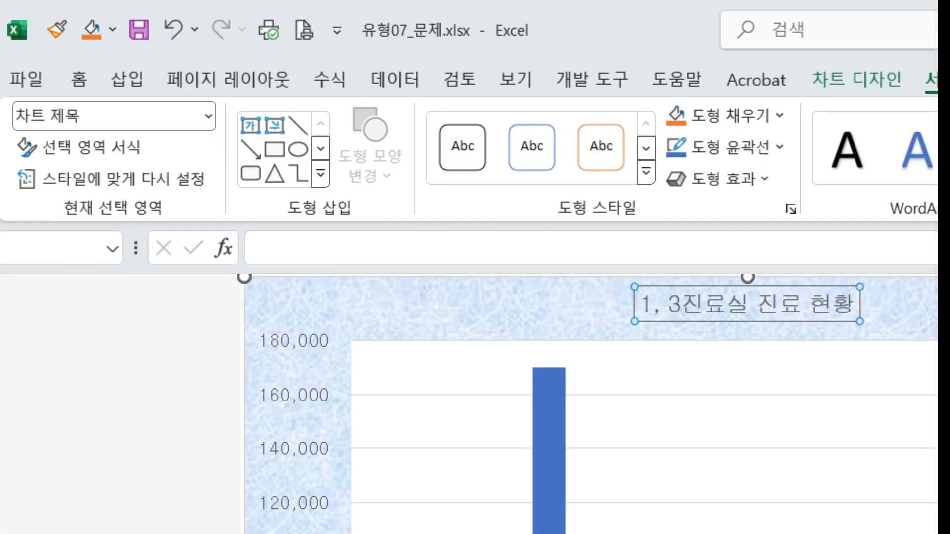
left_click(79, 79)
left_click(351, 132)
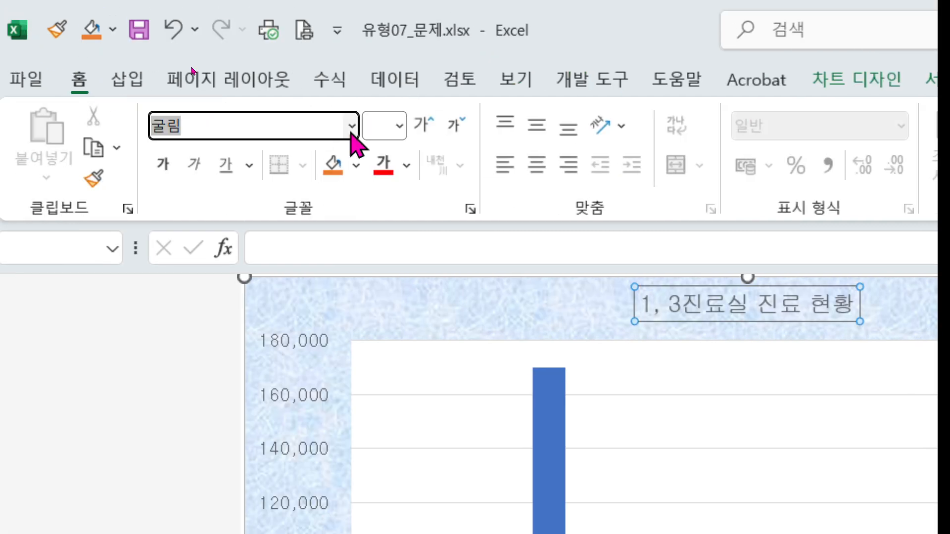
left_click(163, 164)
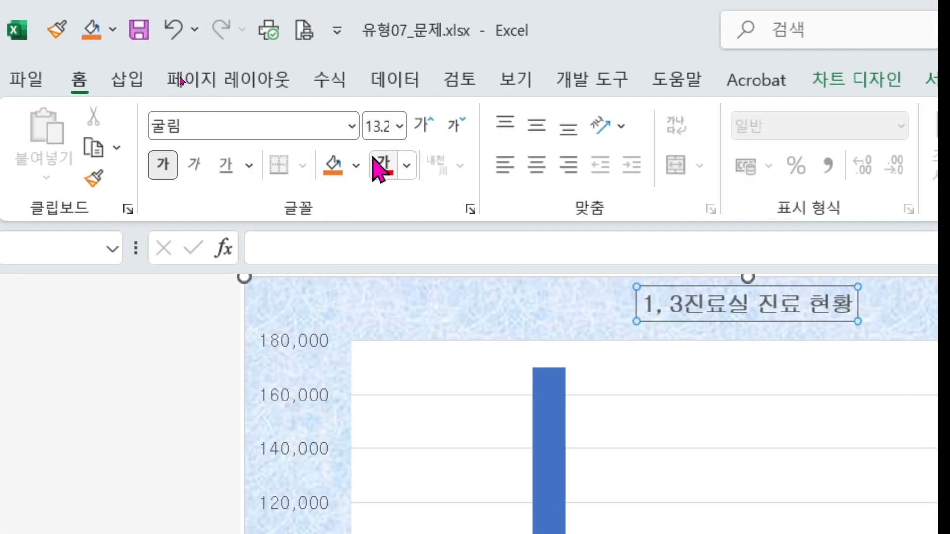
left_click(399, 126)
left_click(390, 425)
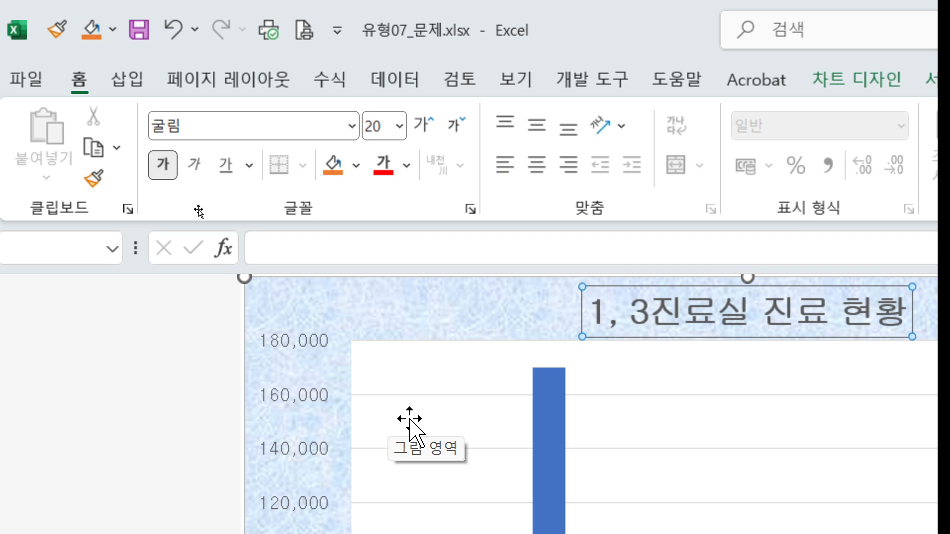
Fill the chart title box with solid white and give it a solid-line border.
left_click(355, 167)
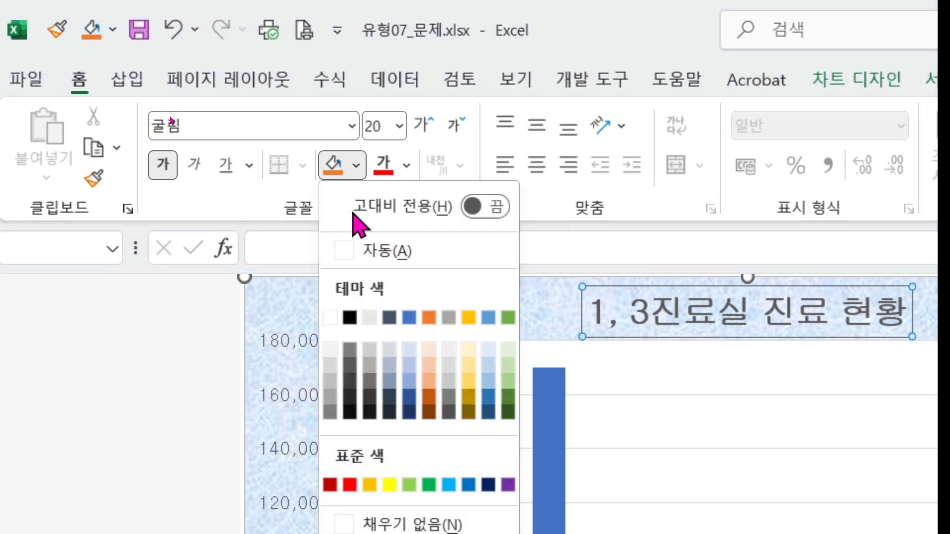
left_click(346, 259)
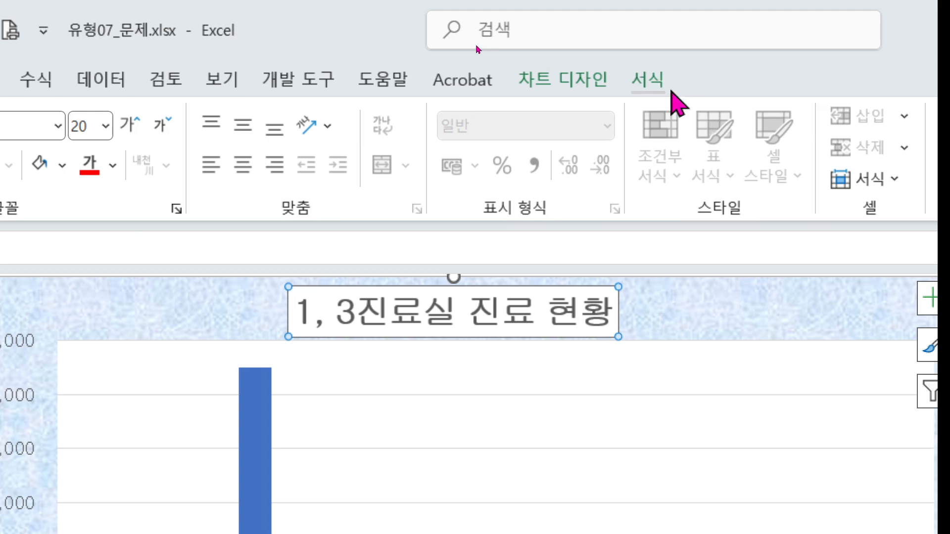
key("alt")
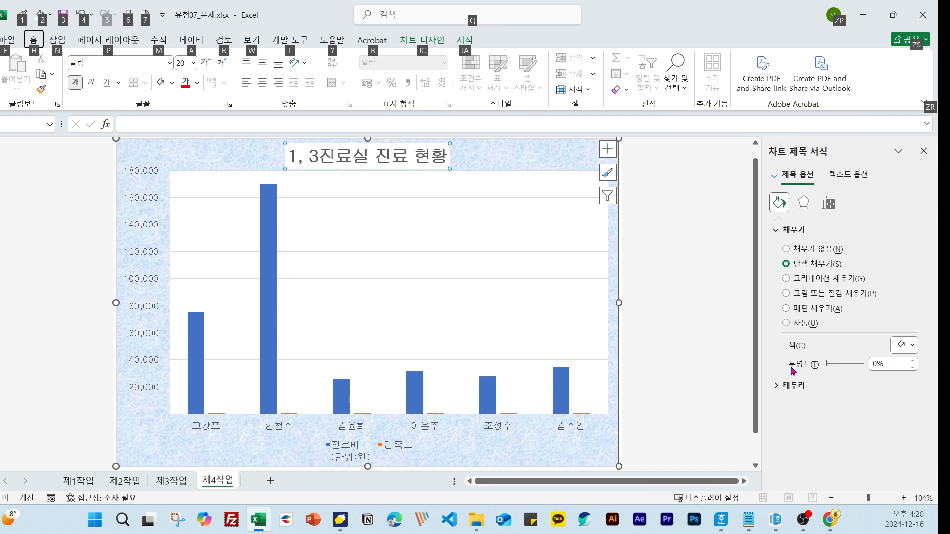
left_click(783, 385)
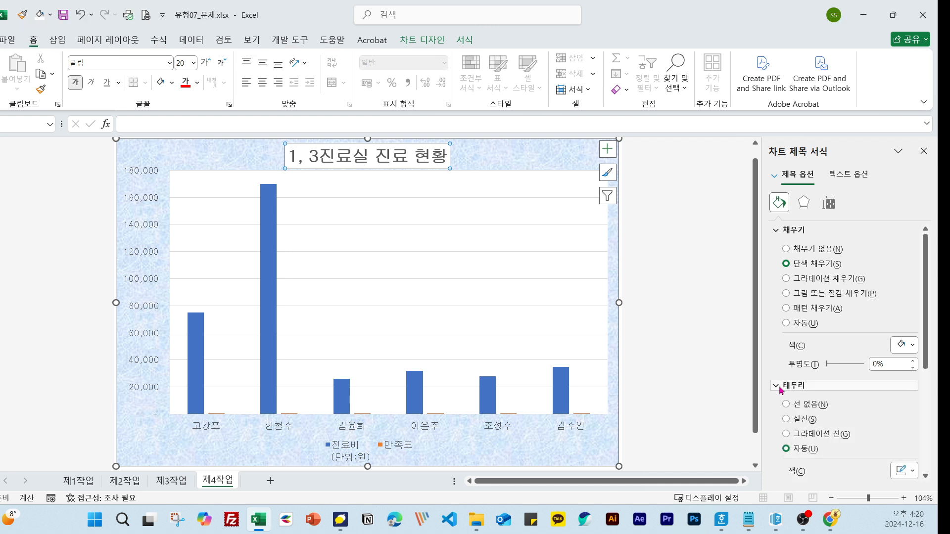
left_click(796, 421)
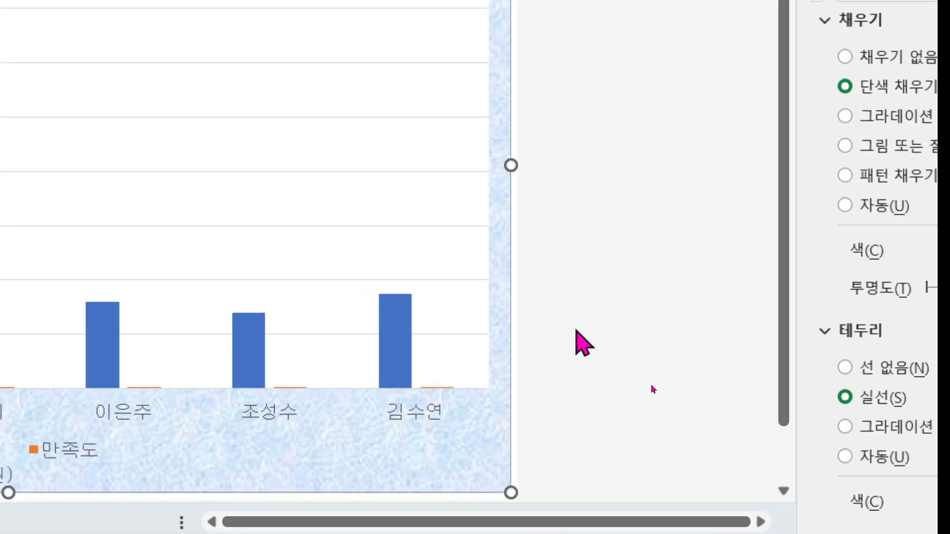
key("alt")
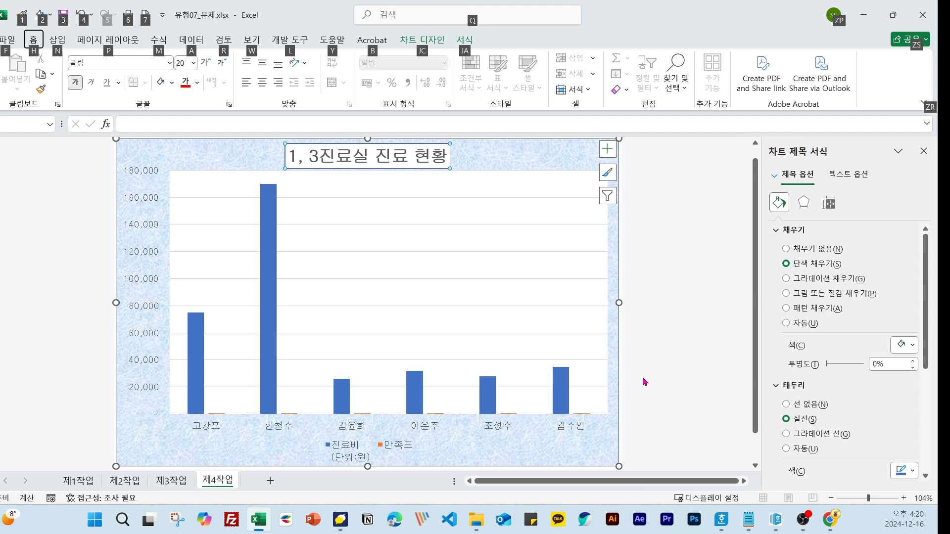
Change the chart to a combo type, setting the 진료비 series to line with markers on the secondary axis.
left_click(207, 268)
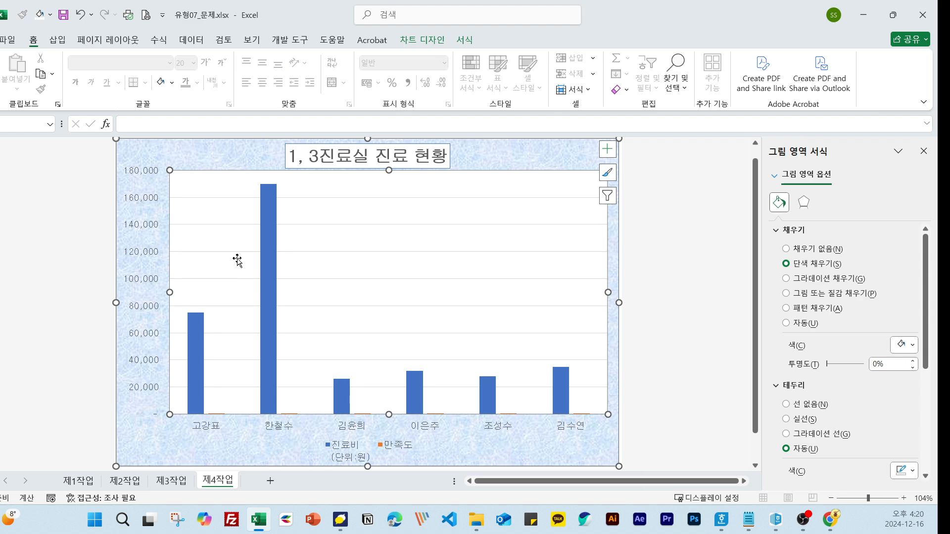
key("alt")
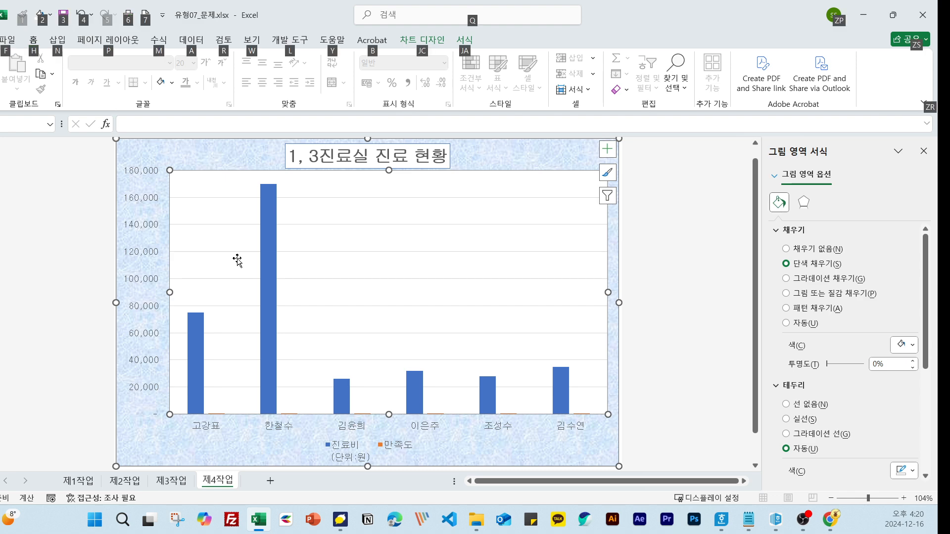
key("Right")
right_click(550, 170)
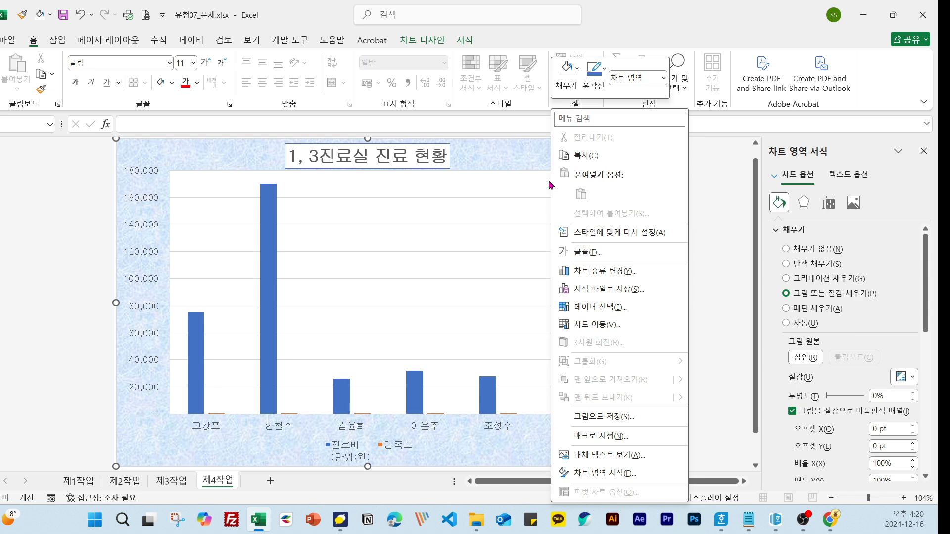
left_click(626, 276)
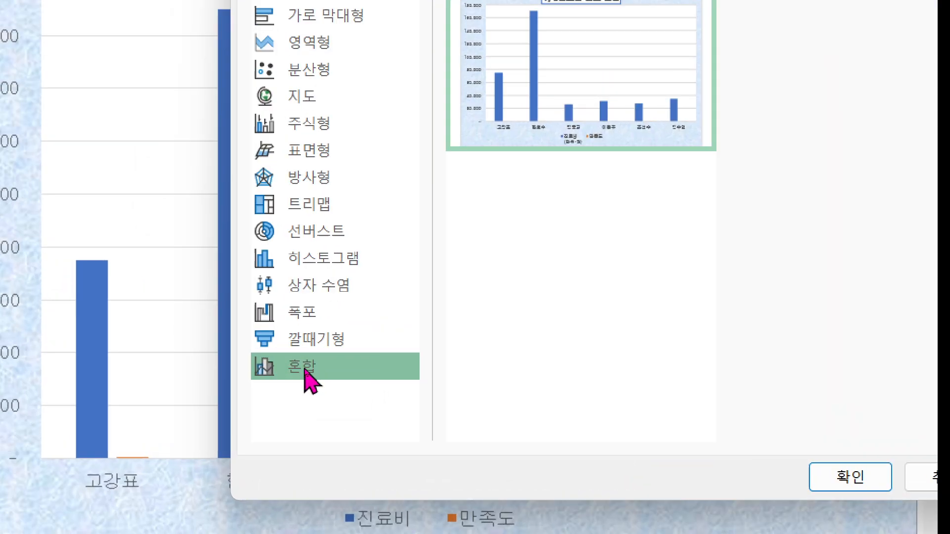
left_click(311, 370)
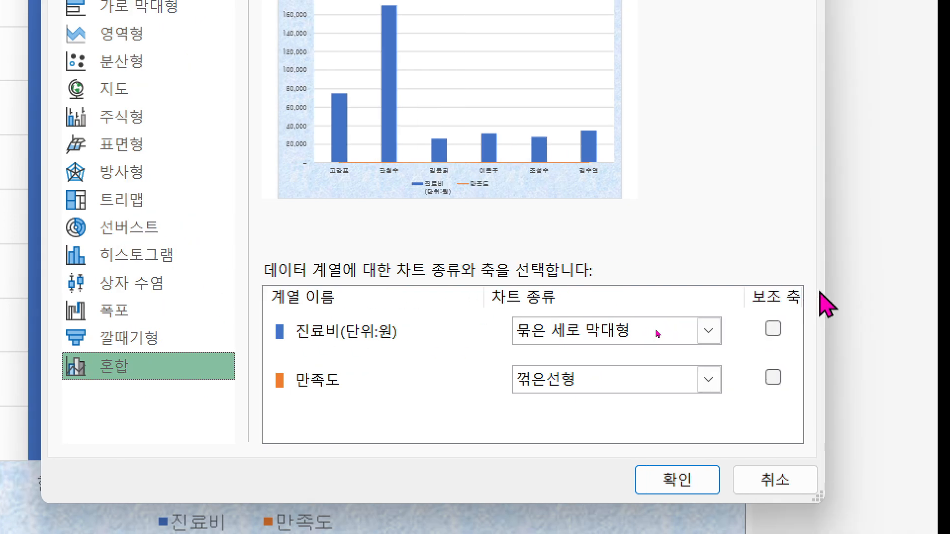
left_click(680, 331)
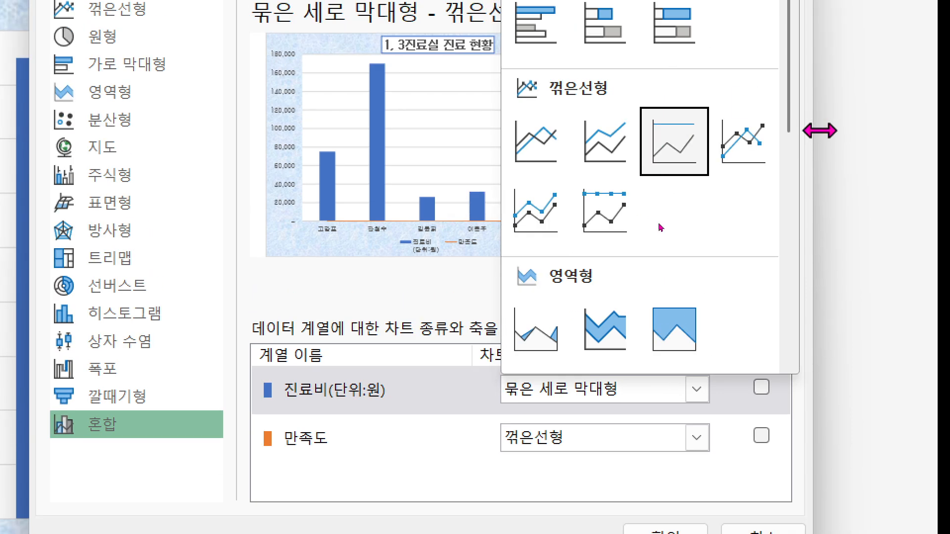
left_click(770, 94)
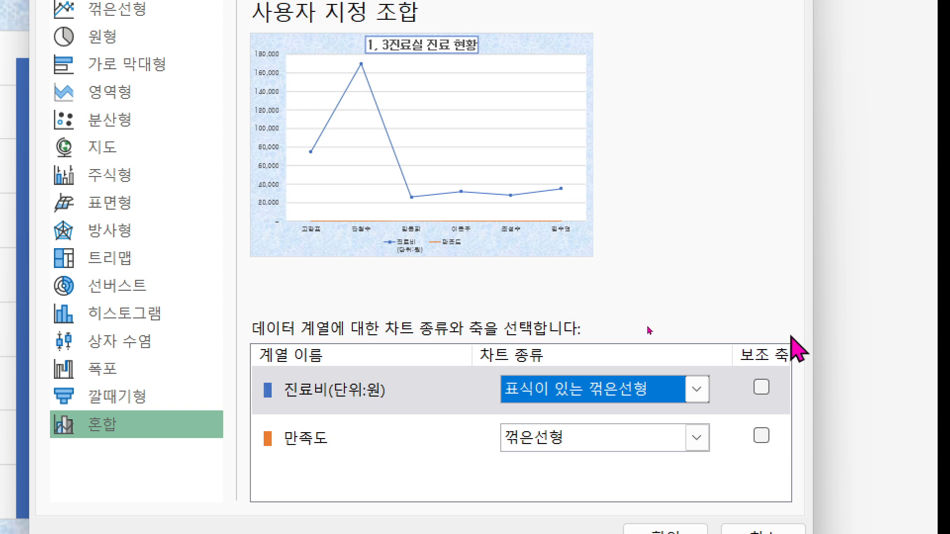
left_click(762, 387)
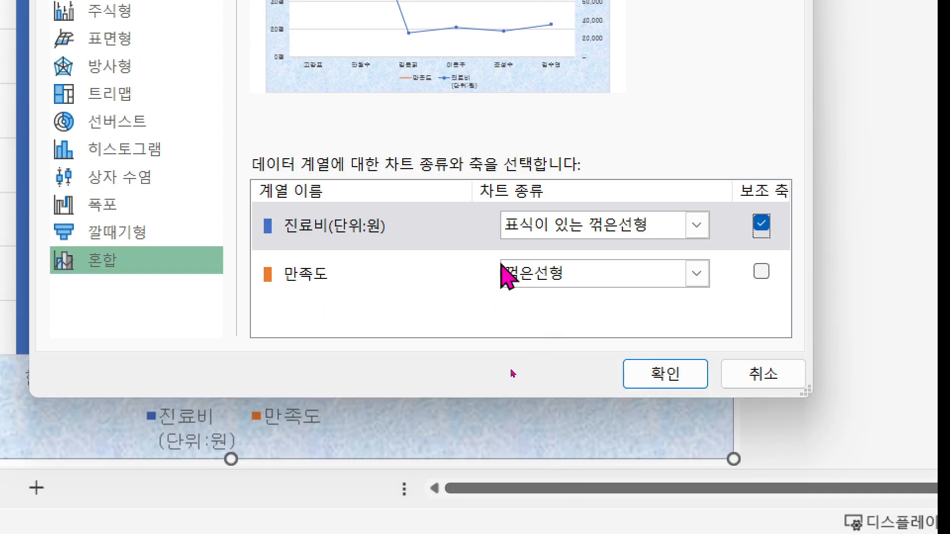
Set the 만족도 series to clustered column and apply the combo chart type.
left_click(531, 440)
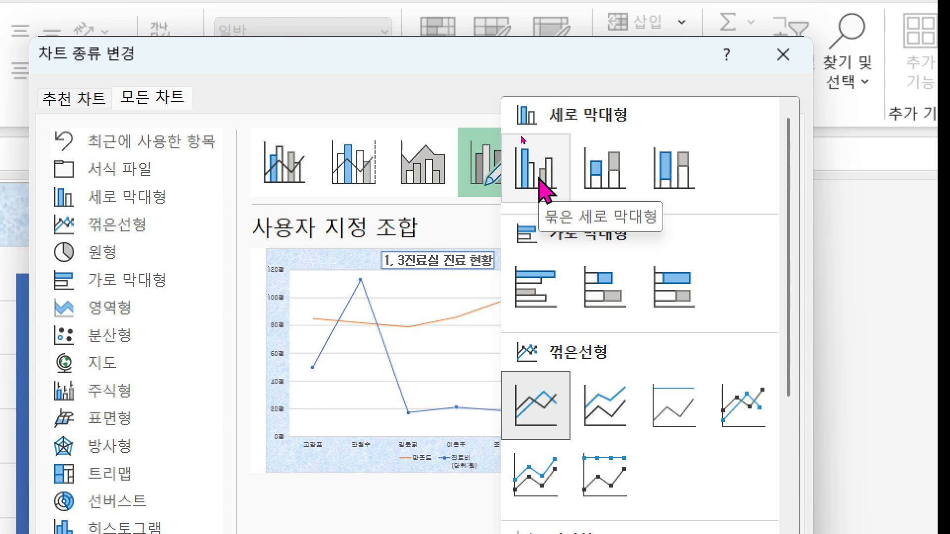
left_click(539, 181)
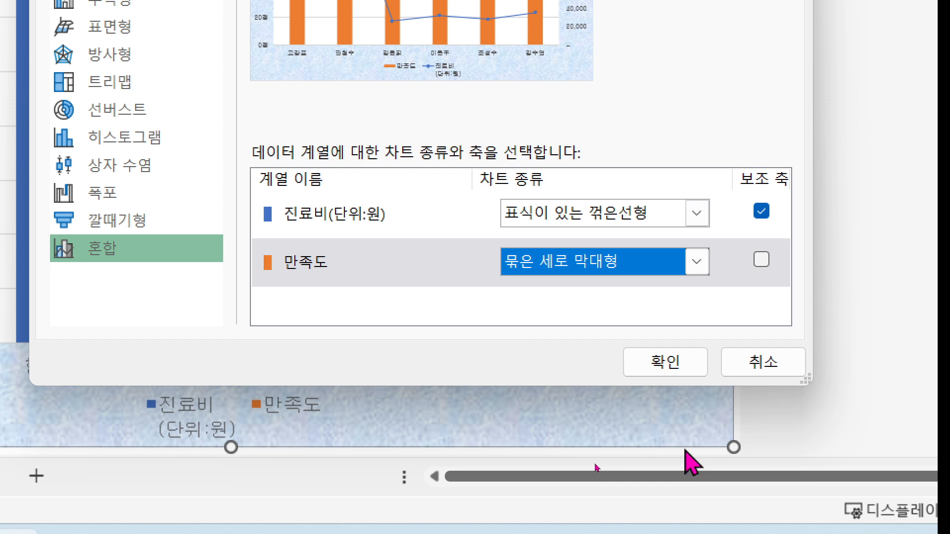
left_click(665, 371)
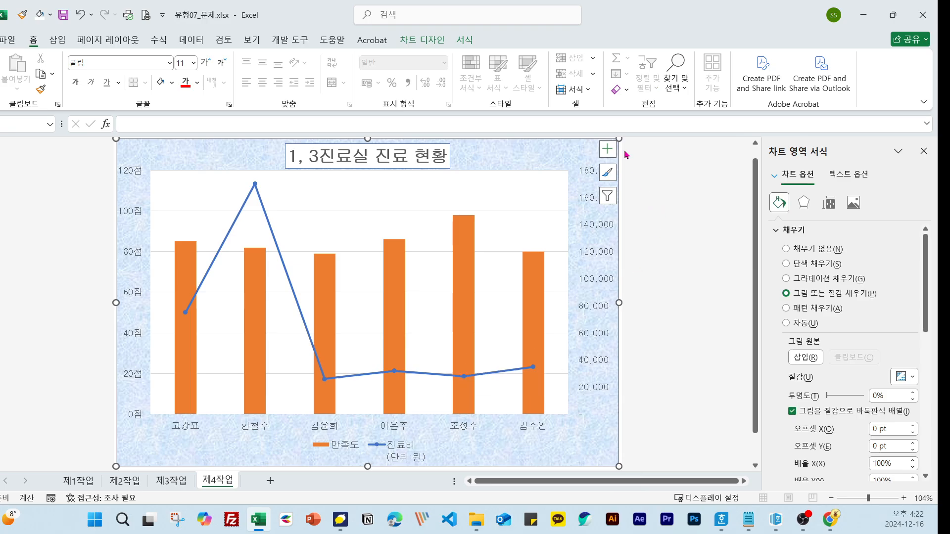
Reopen the combo chart type settings and reapply line with markers to the 진료비 series.
right_click(578, 153)
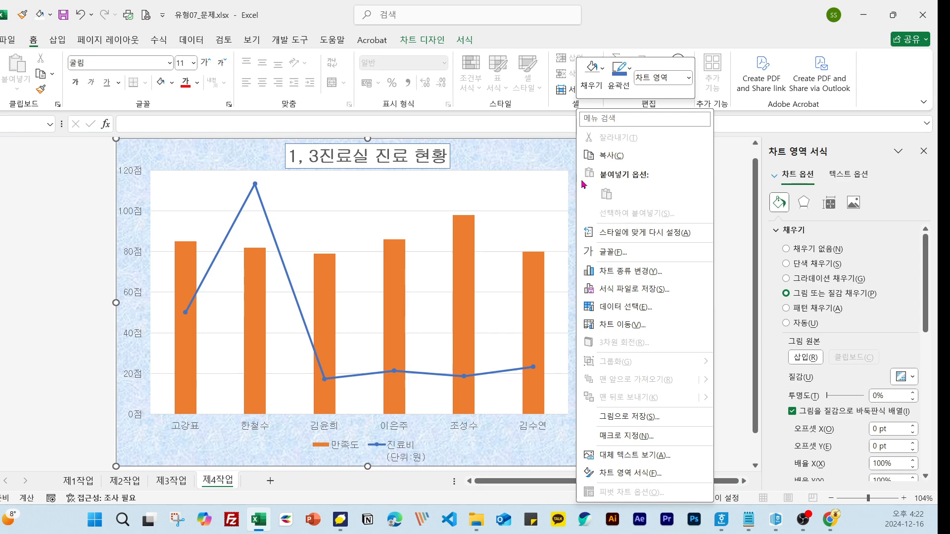
left_click(614, 272)
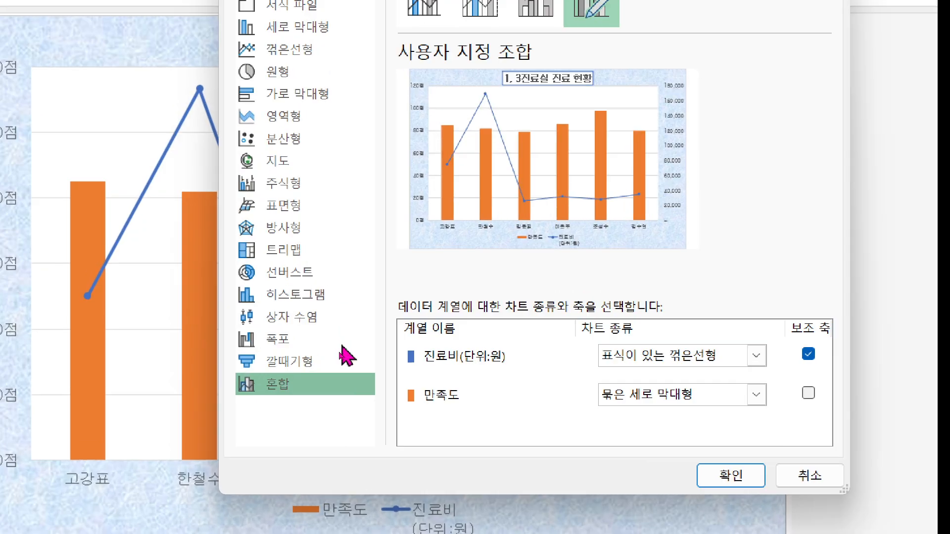
left_click(334, 368)
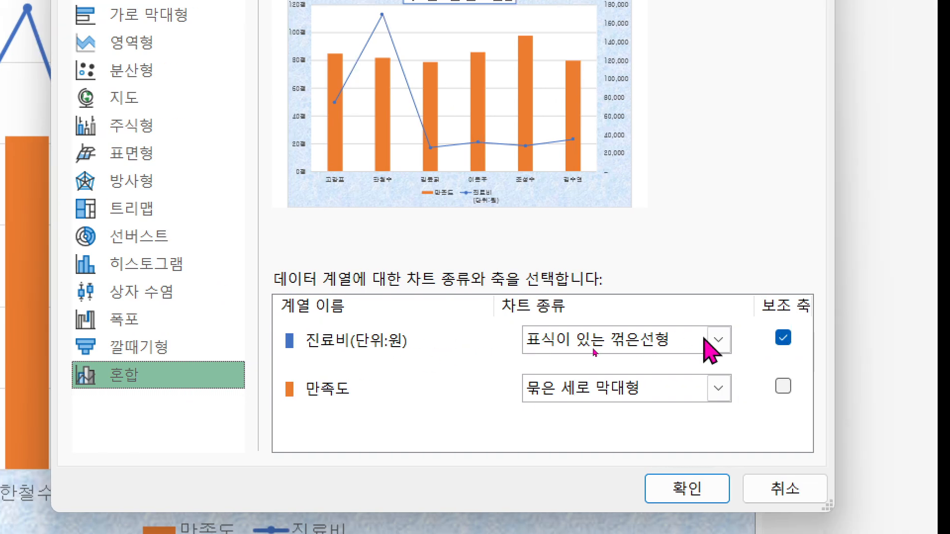
left_click(856, 341)
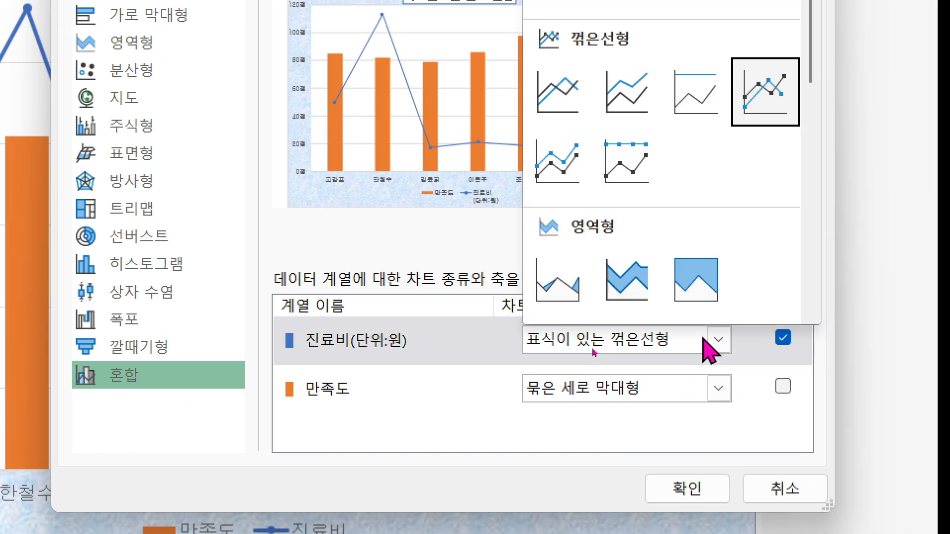
left_click(705, 341)
left_click(706, 340)
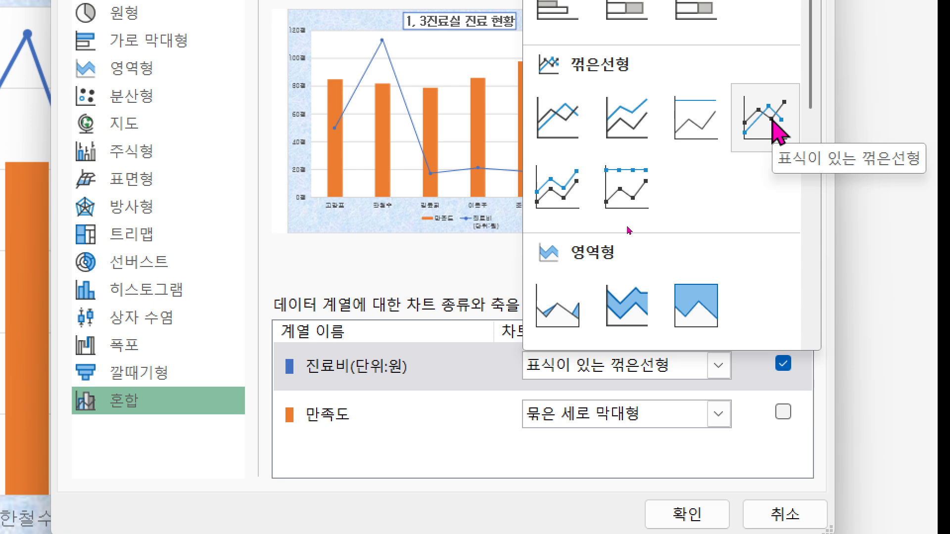
left_click(779, 131)
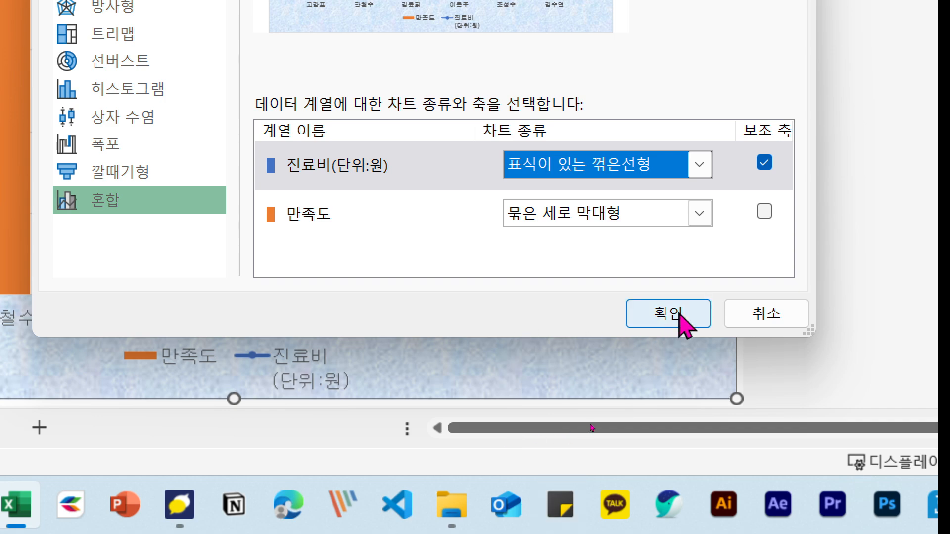
left_click(668, 515)
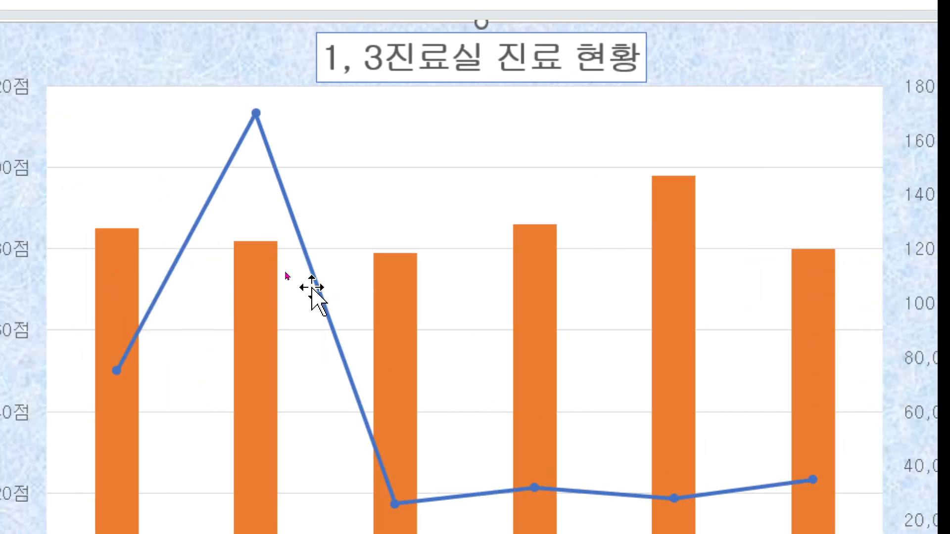
Change the markers of the 진료비 line series to the built-in triangle shape.
mouse_move(317, 292)
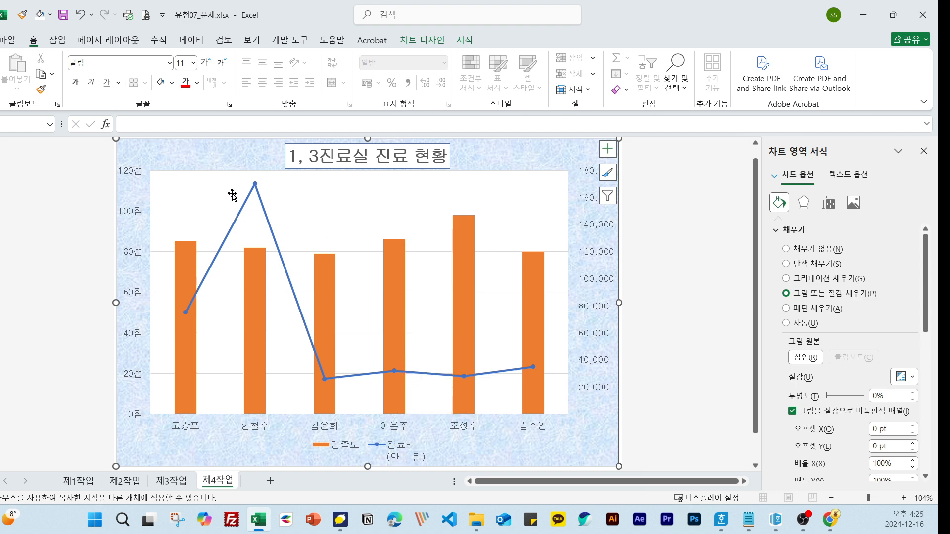
left_click(255, 185)
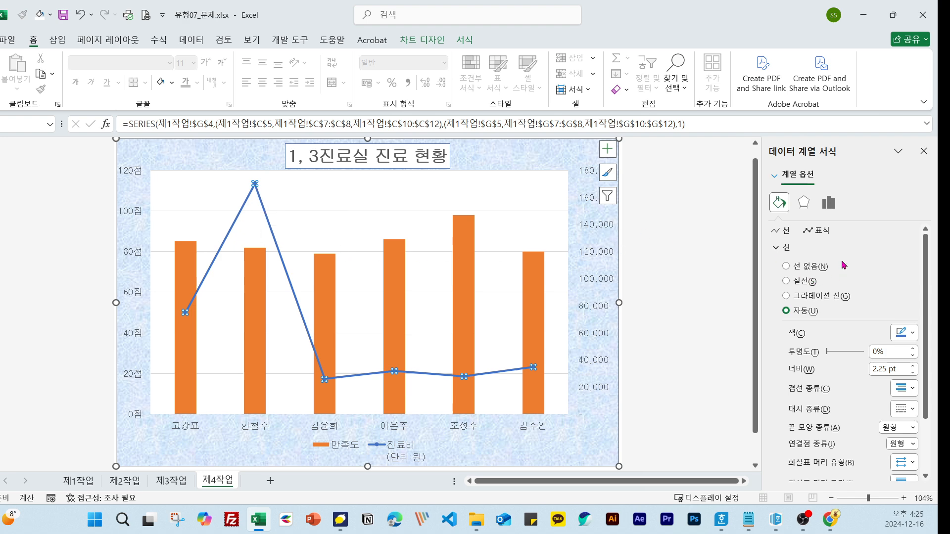
left_click(818, 231)
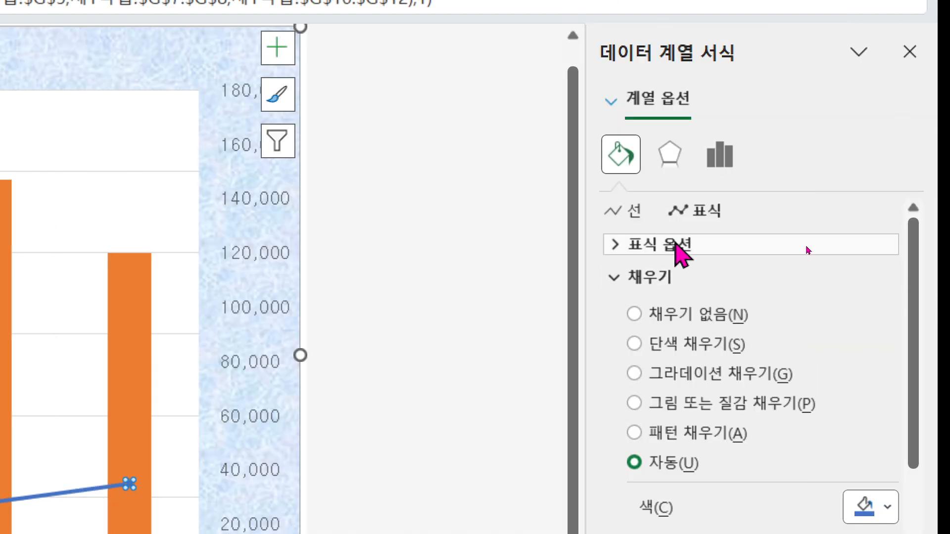
left_click(676, 242)
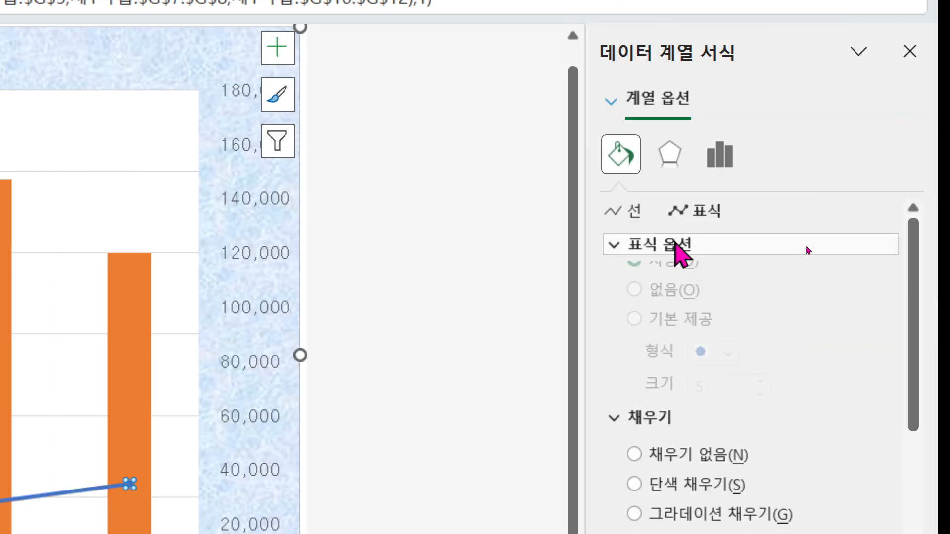
left_click(676, 341)
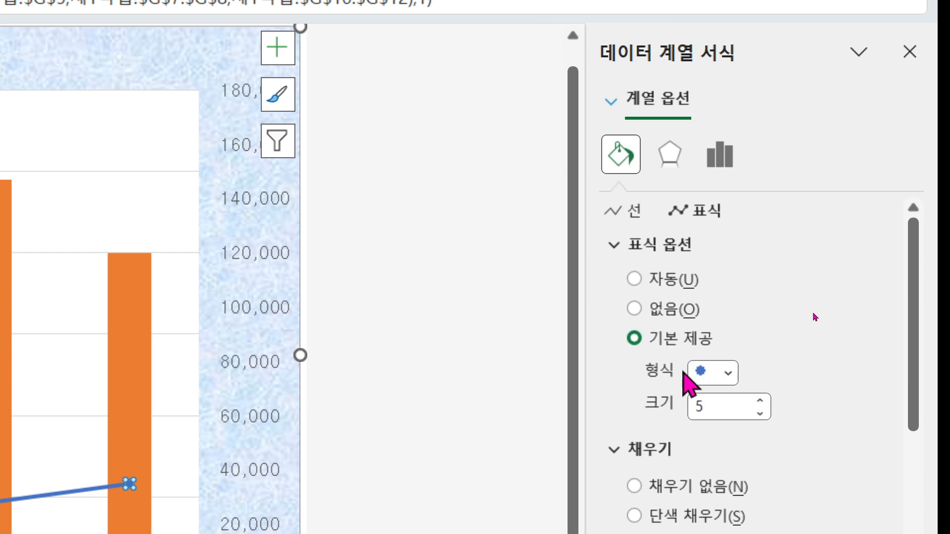
left_click(724, 375)
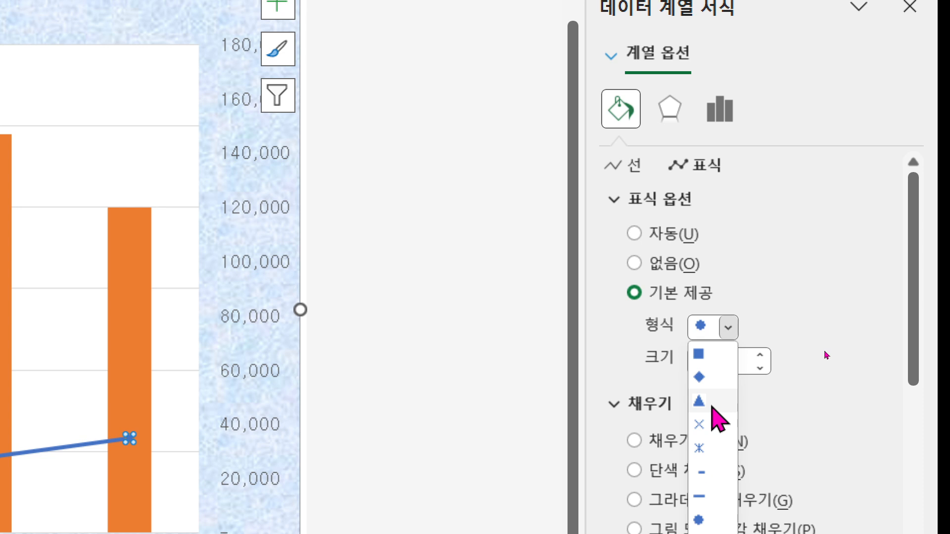
left_click(713, 407)
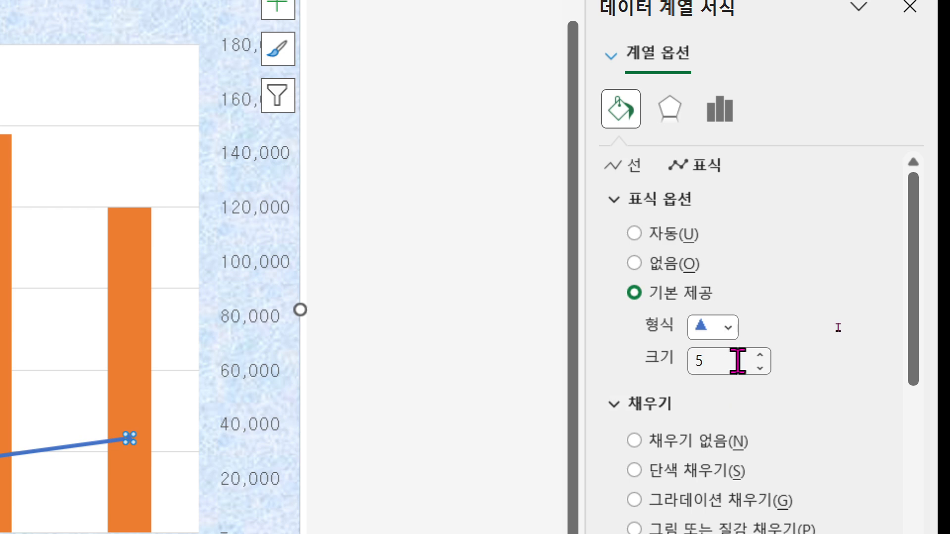
Set the marker size of the 진료비 line series to 10.
left_click(760, 355)
left_click(760, 355)
left_click(759, 355)
left_click(760, 355)
left_click(760, 355)
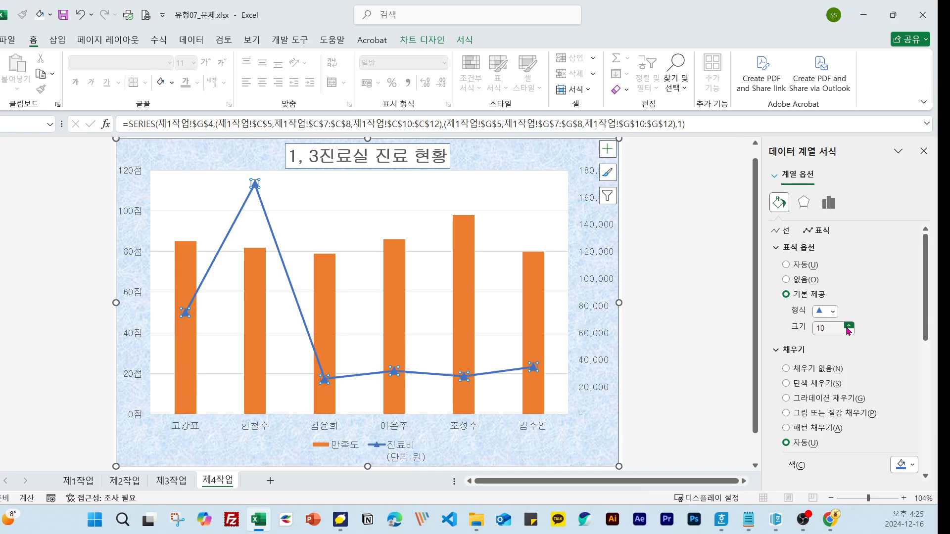
left_click(674, 324)
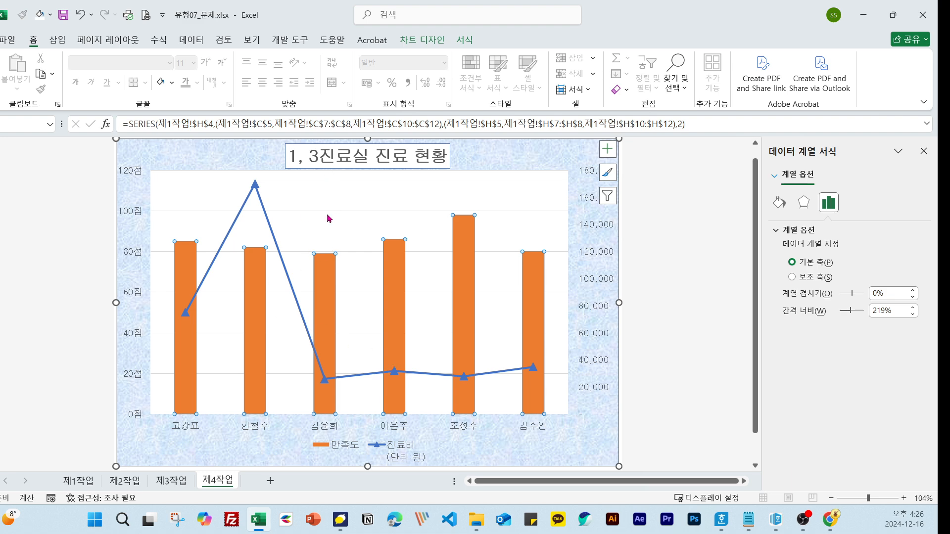
mouse_move(328, 282)
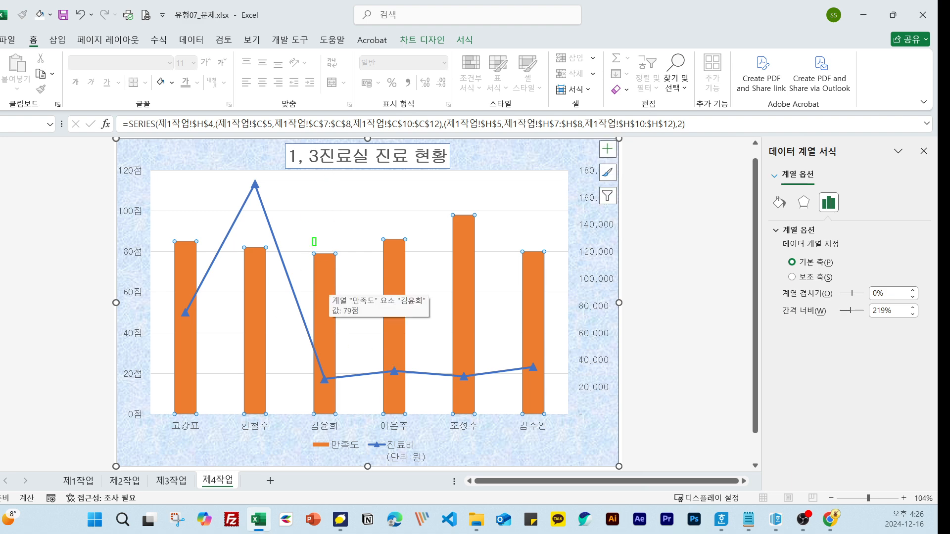
left_click_drag(316, 246, 330, 256)
left_click_drag(381, 215, 401, 240)
left_click_drag(450, 201, 478, 218)
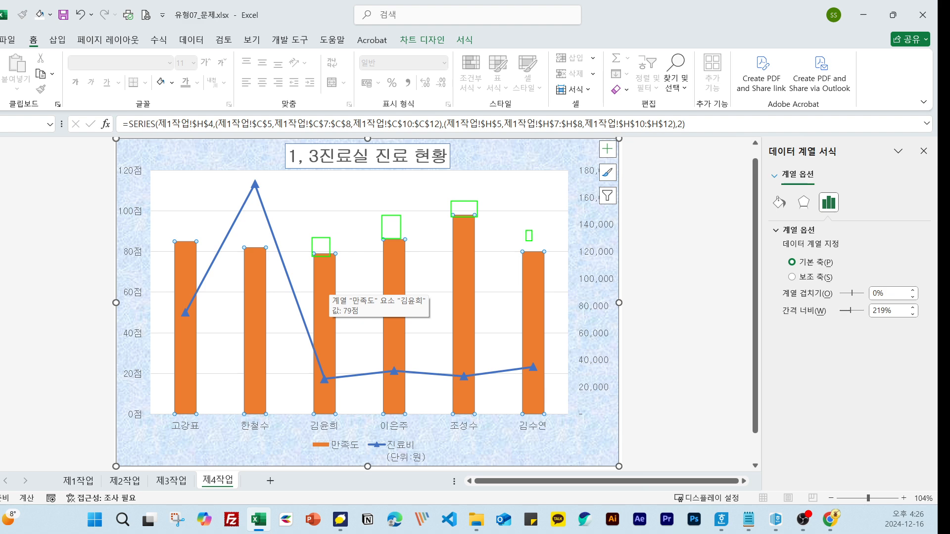
left_click_drag(532, 241, 546, 259)
left_click_drag(255, 232, 263, 244)
left_click_drag(182, 229, 201, 246)
left_click_drag(178, 298, 190, 319)
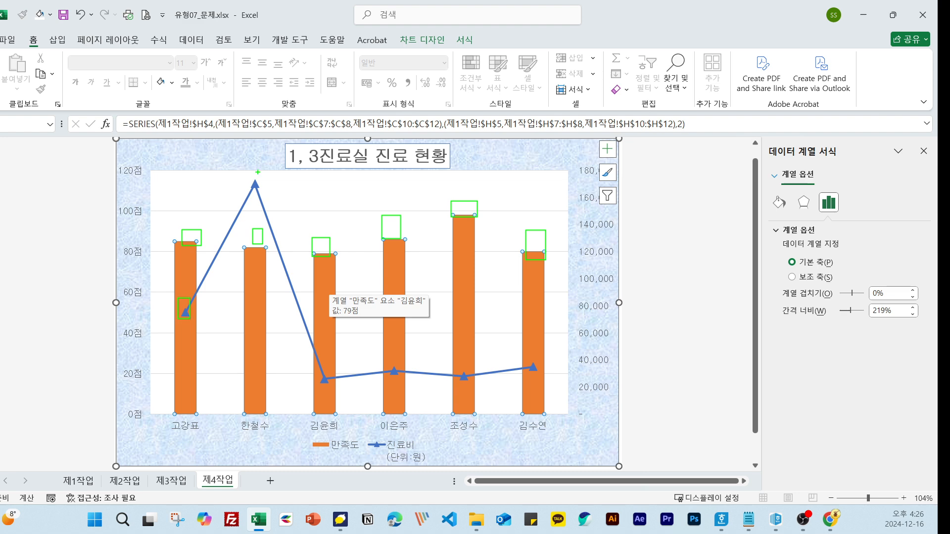
left_click_drag(251, 174, 263, 198)
key("Escape")
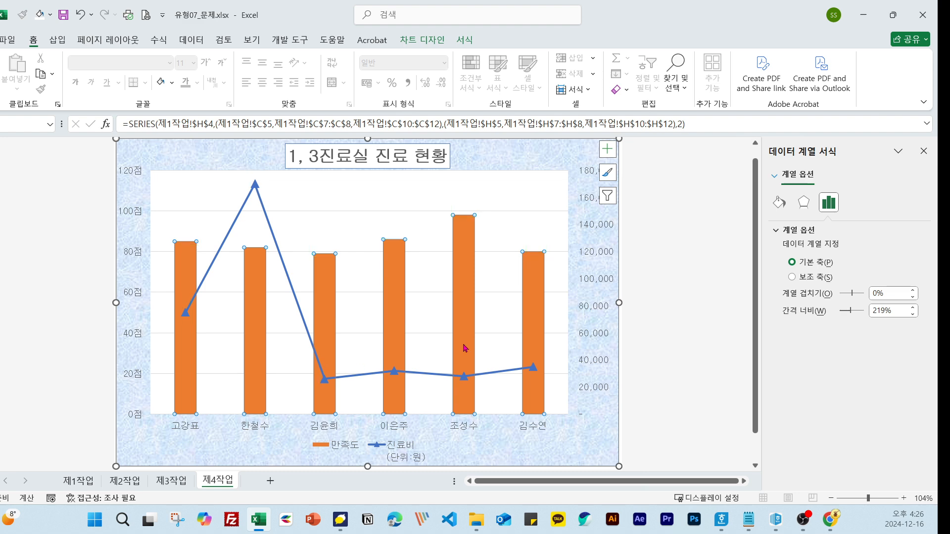
left_click(563, 176)
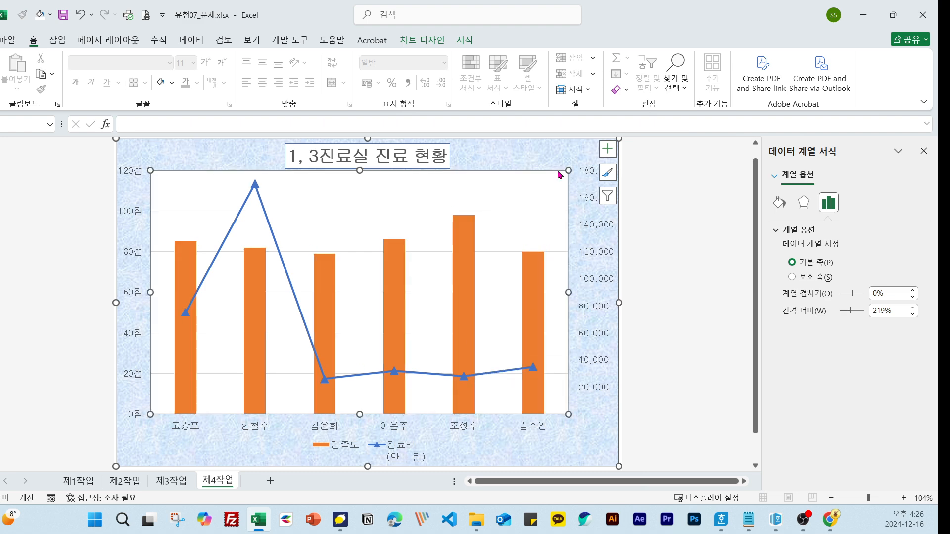
mouse_move(472, 271)
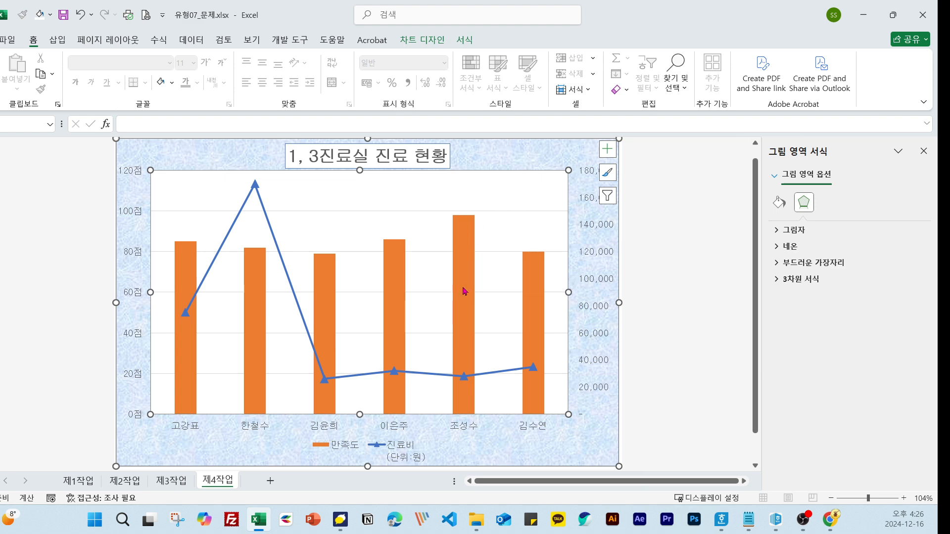
Add an outside-end data label to only the fifth, tallest column of the 만족도 series.
left_click(464, 291)
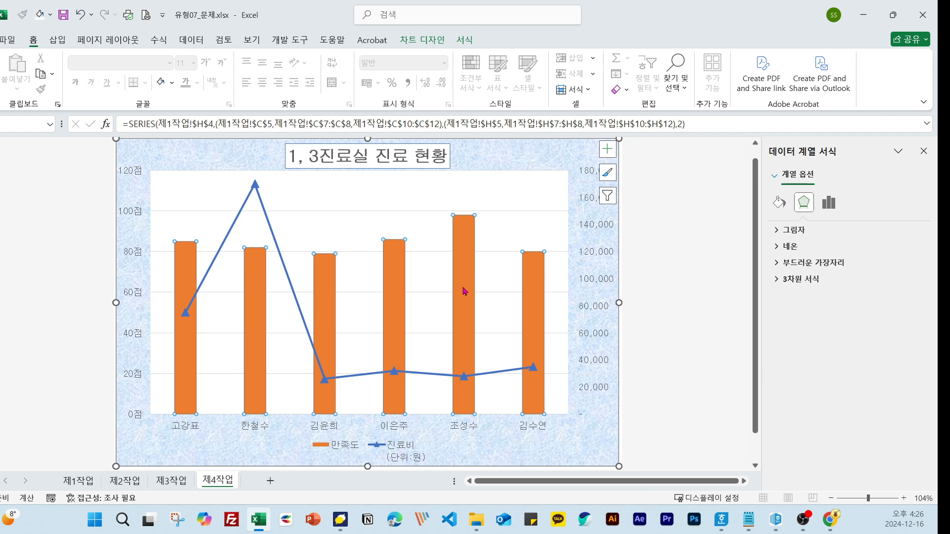
left_click(464, 291)
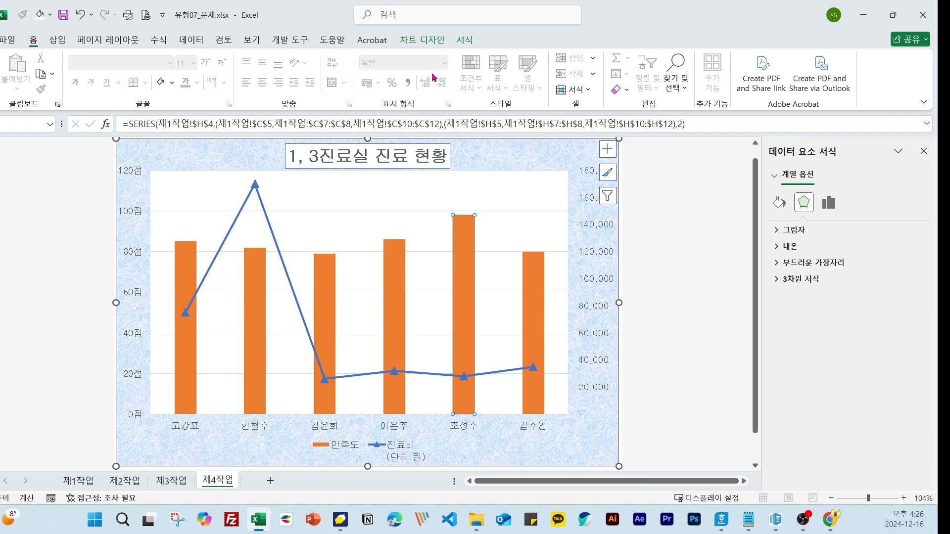
left_click(421, 45)
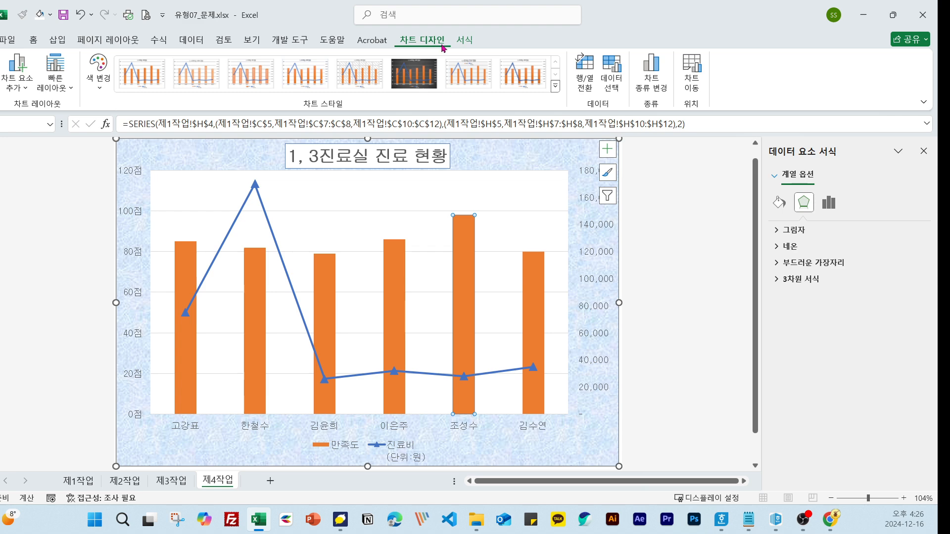
left_click(33, 86)
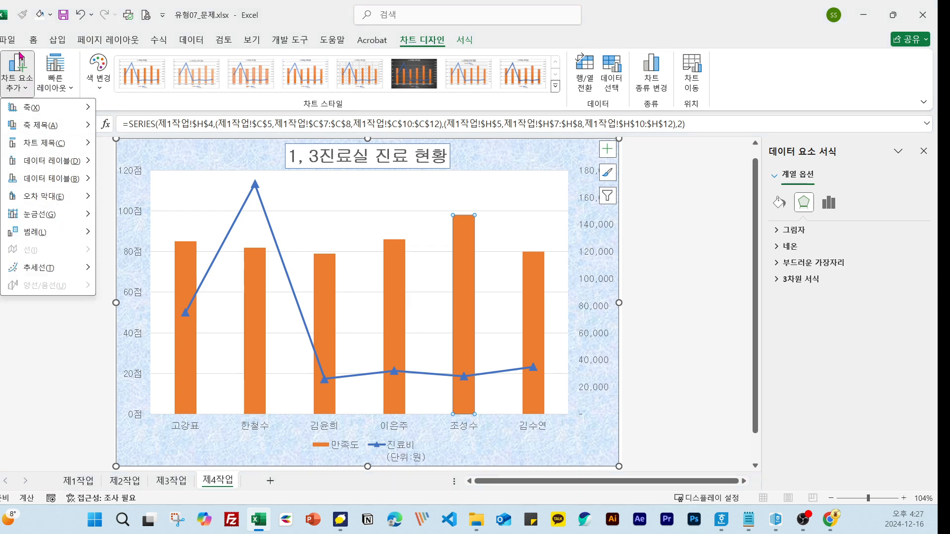
mouse_move(49, 161)
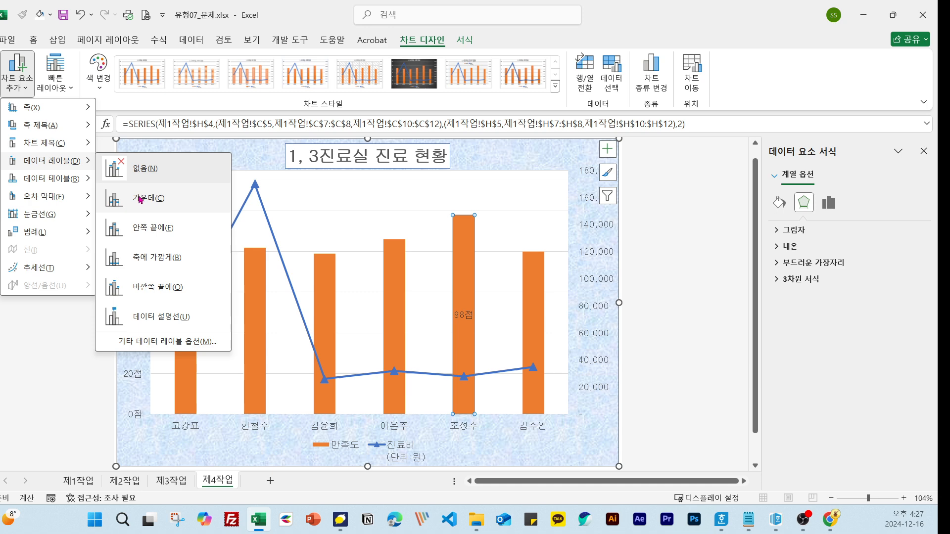
left_click(183, 298)
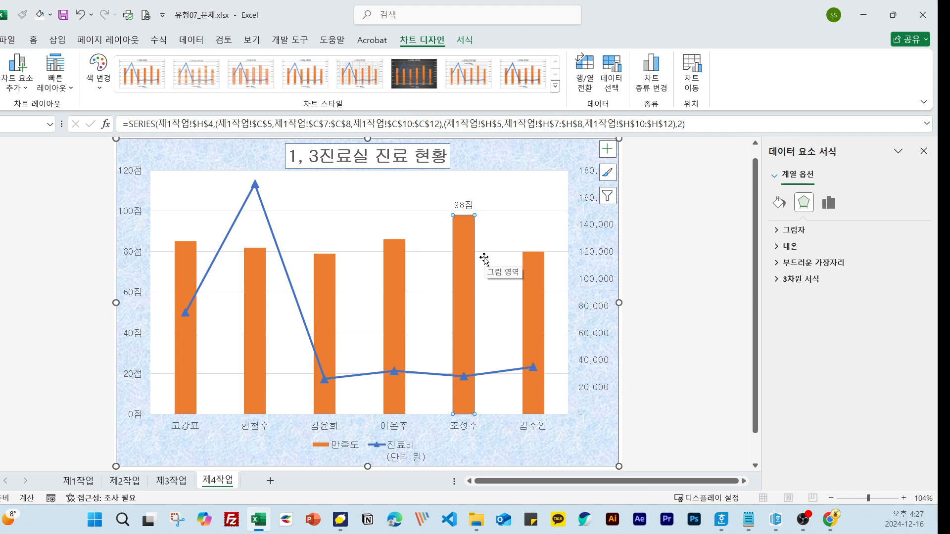
left_click(494, 230)
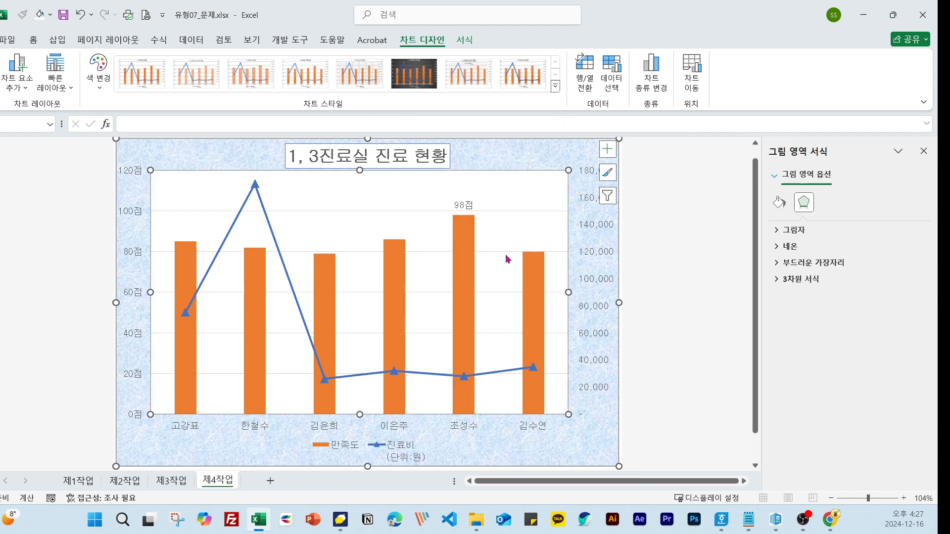
Format the chart's major gridlines as black solid-color lines with the dash line type.
scroll(507, 259, "up", 2, "ctrl")
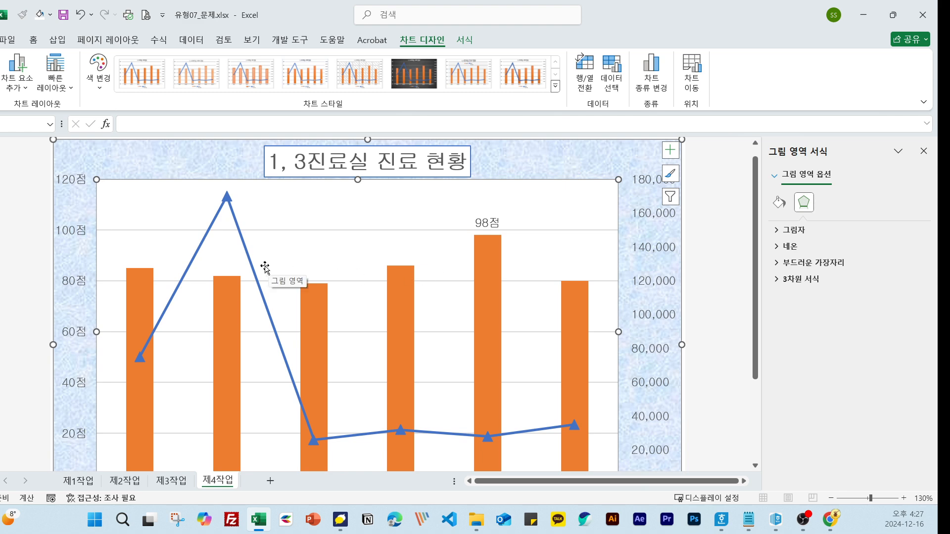
scroll(265, 267, "down", 1)
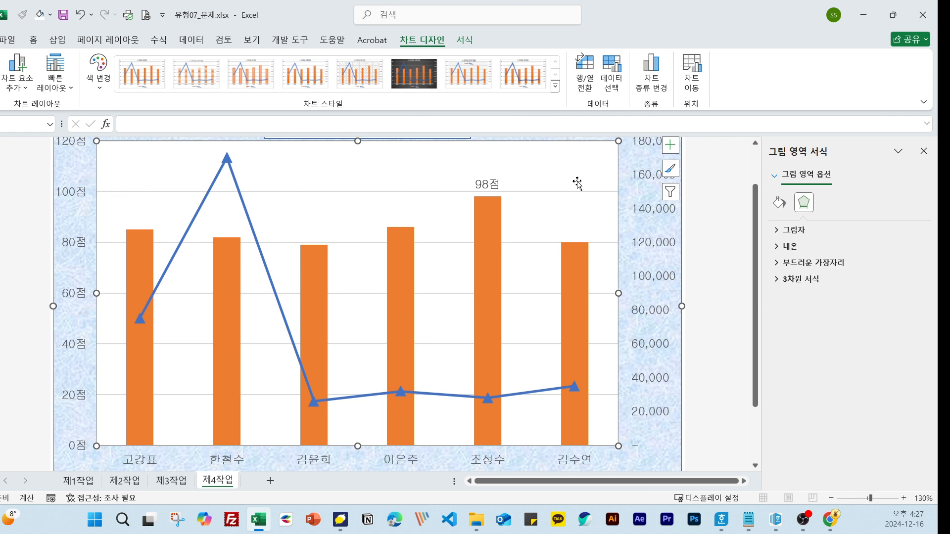
left_click(121, 192)
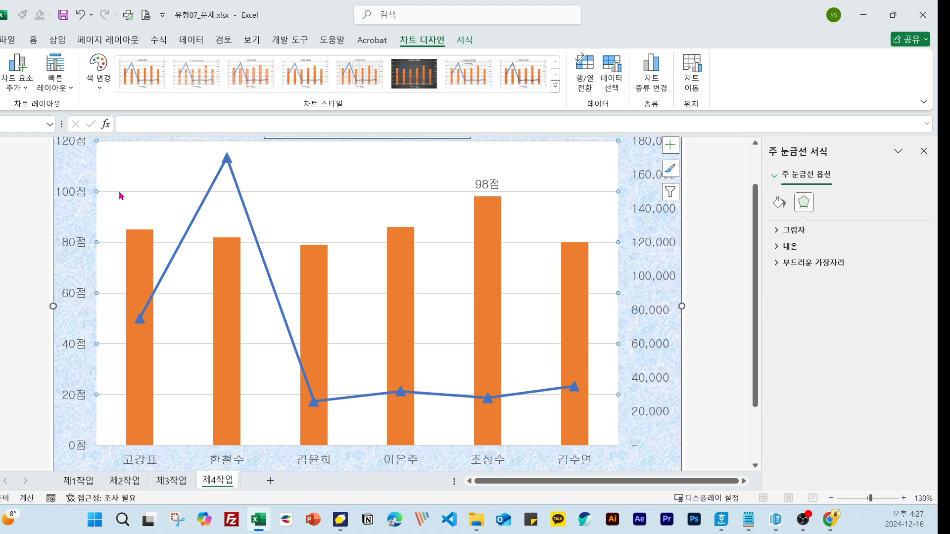
left_click(160, 160)
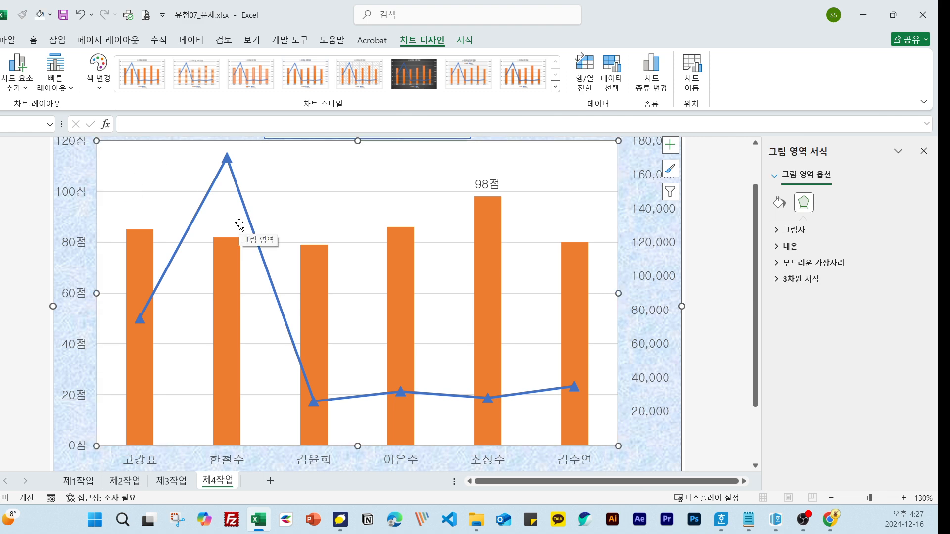
left_click(465, 193)
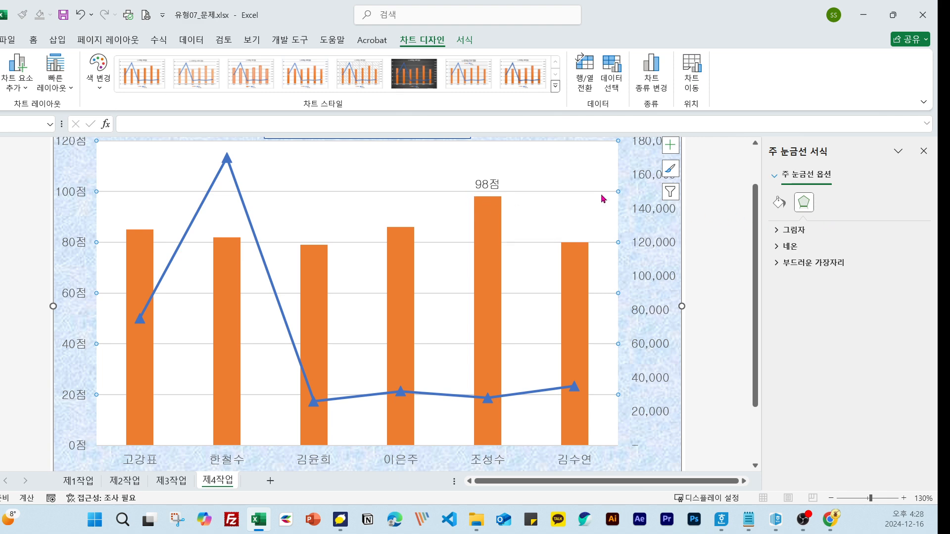
left_click(465, 39)
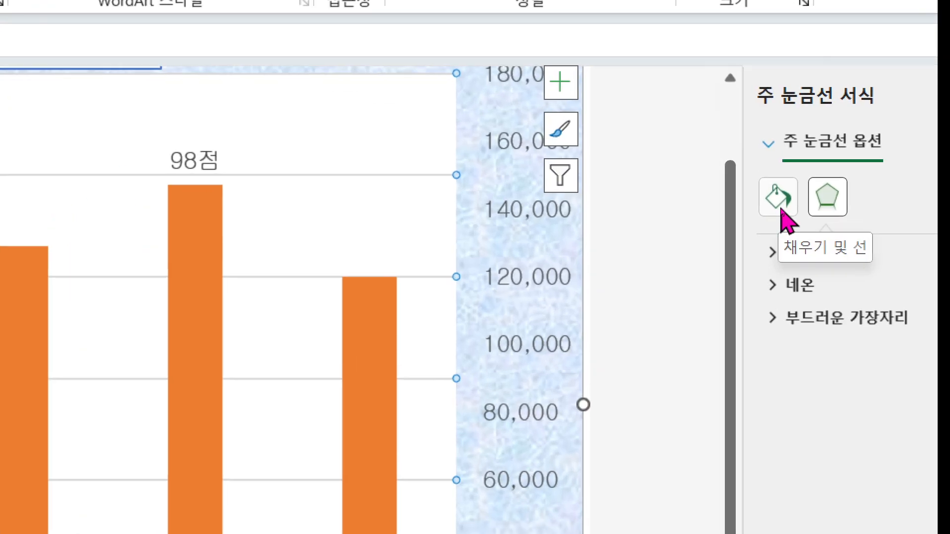
left_click(782, 208)
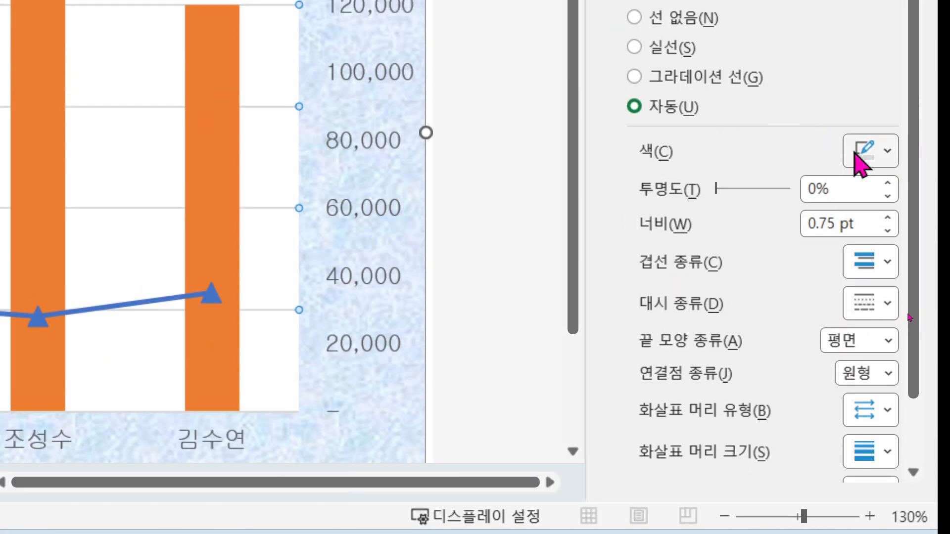
left_click(880, 153)
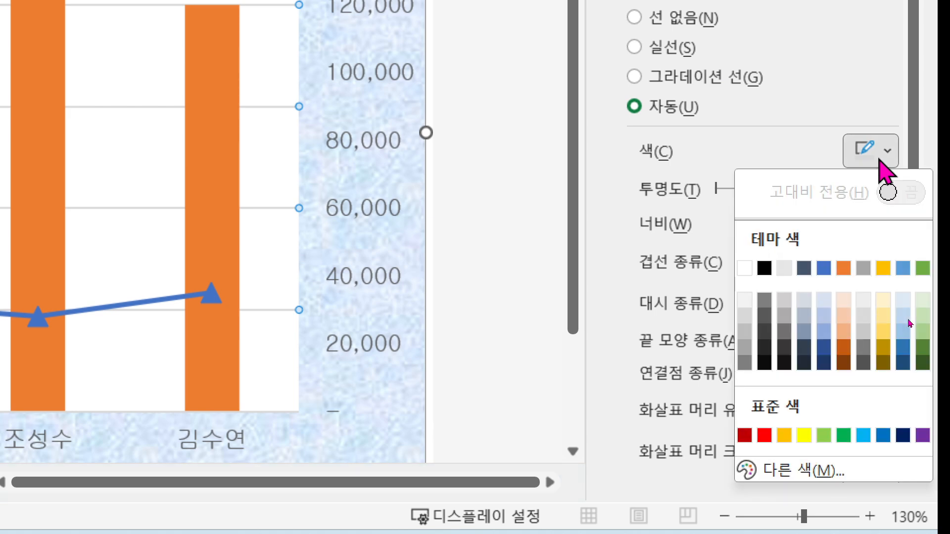
left_click(765, 269)
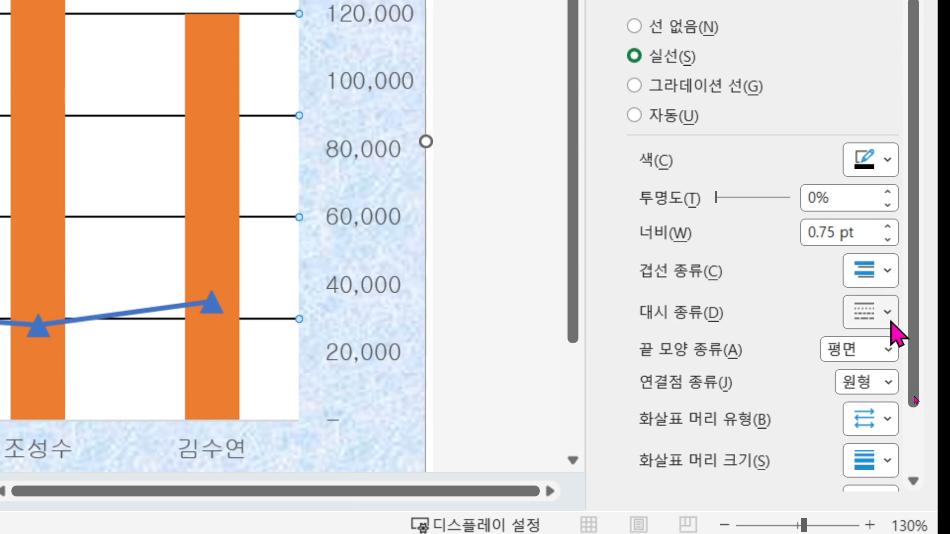
left_click(891, 324)
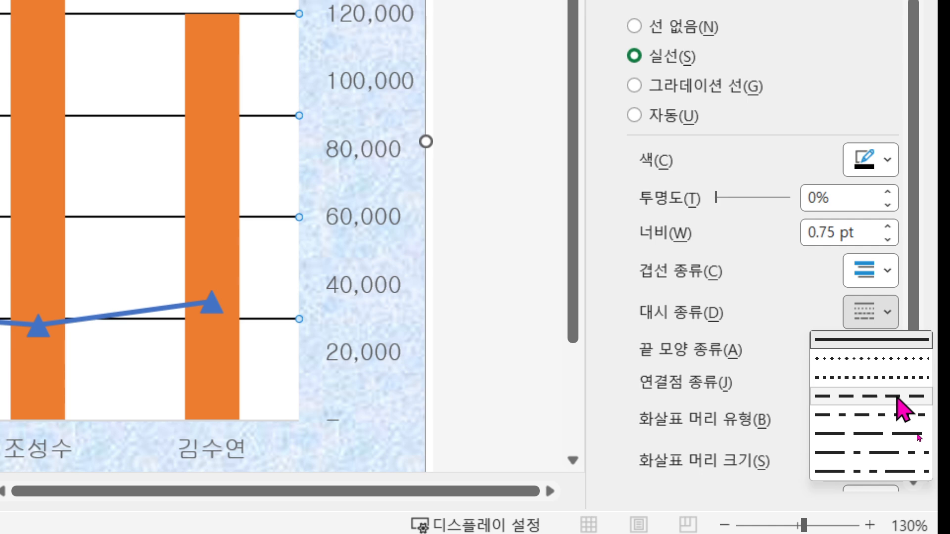
left_click(898, 396)
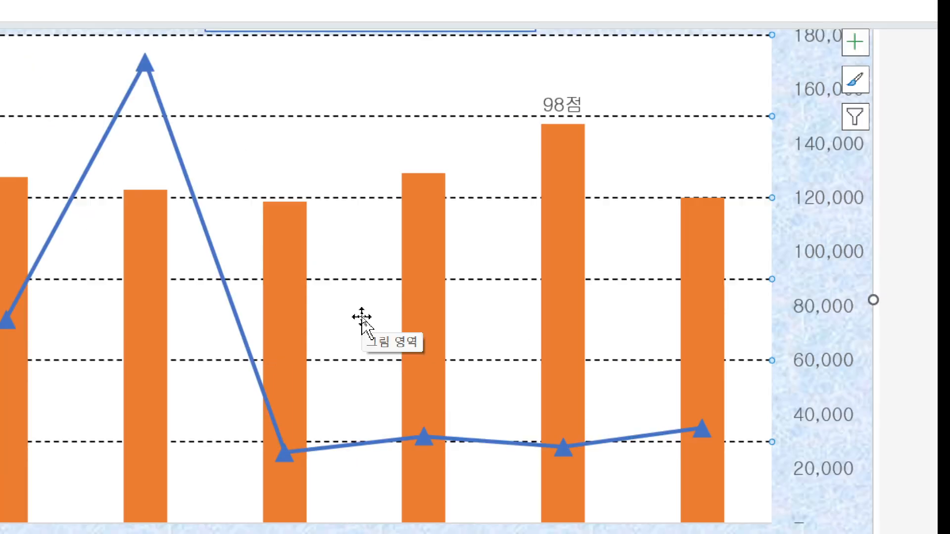
scroll(505, 311, "down", 2)
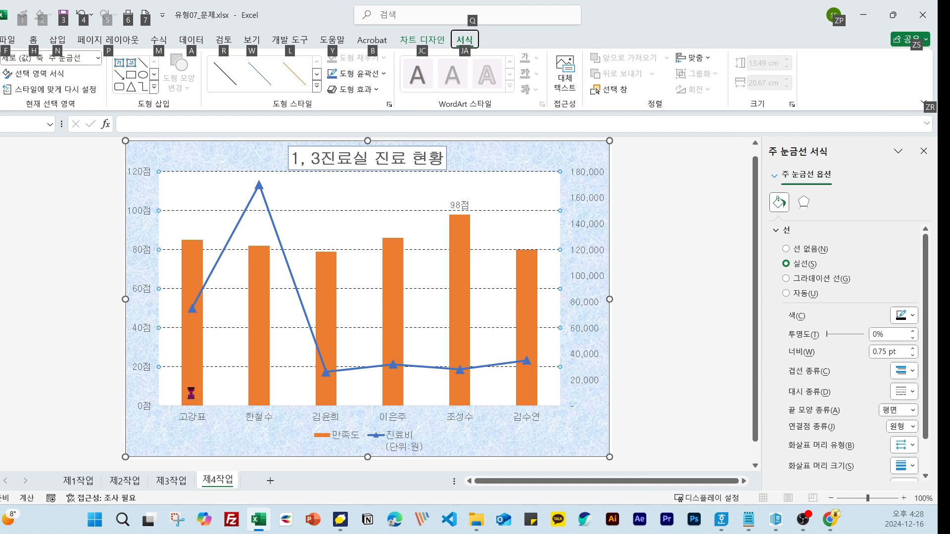
scroll(158, 341, "up", 2)
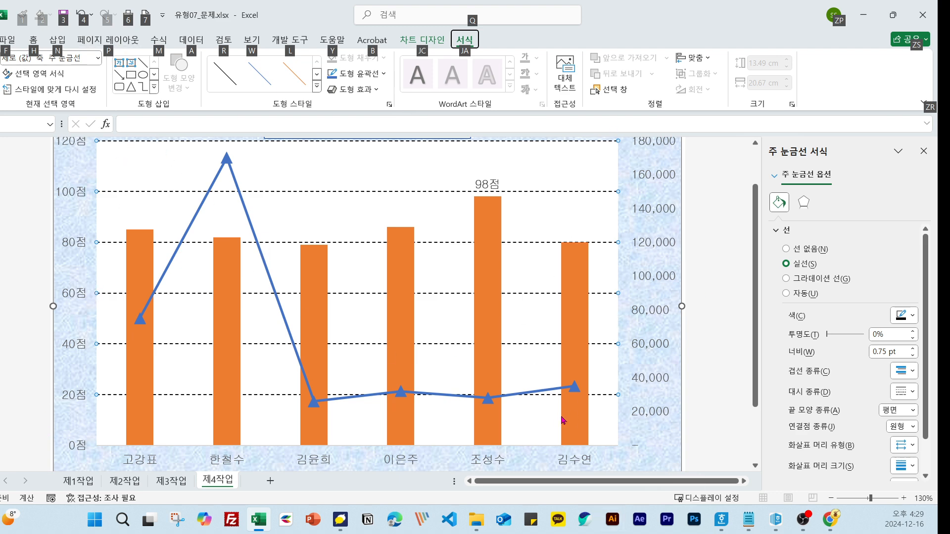
scroll(546, 421, "down", 2)
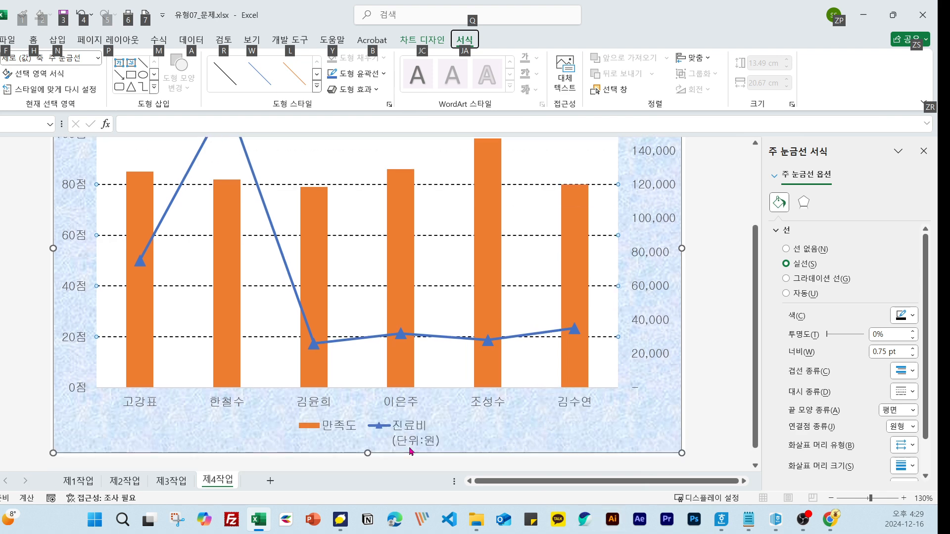
scroll(411, 453, "up", 1)
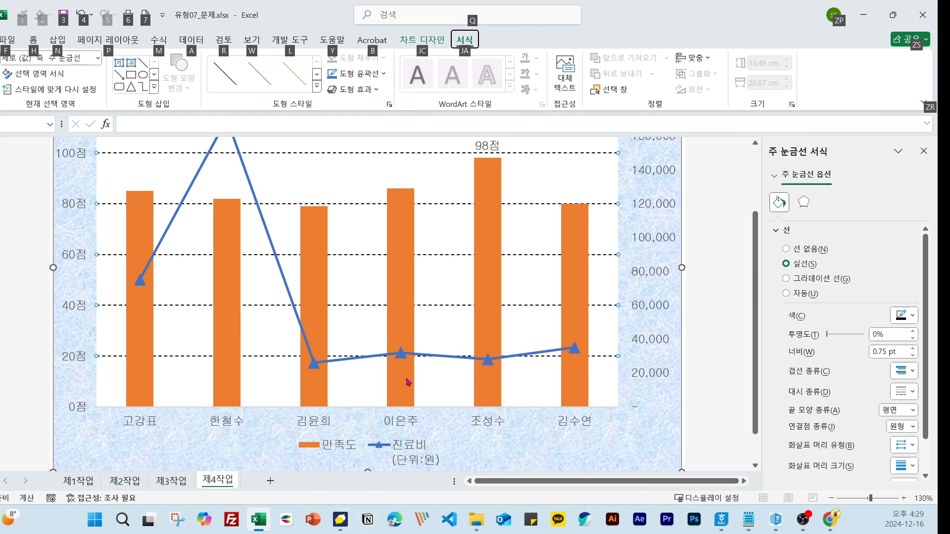
scroll(317, 347, "up", 2)
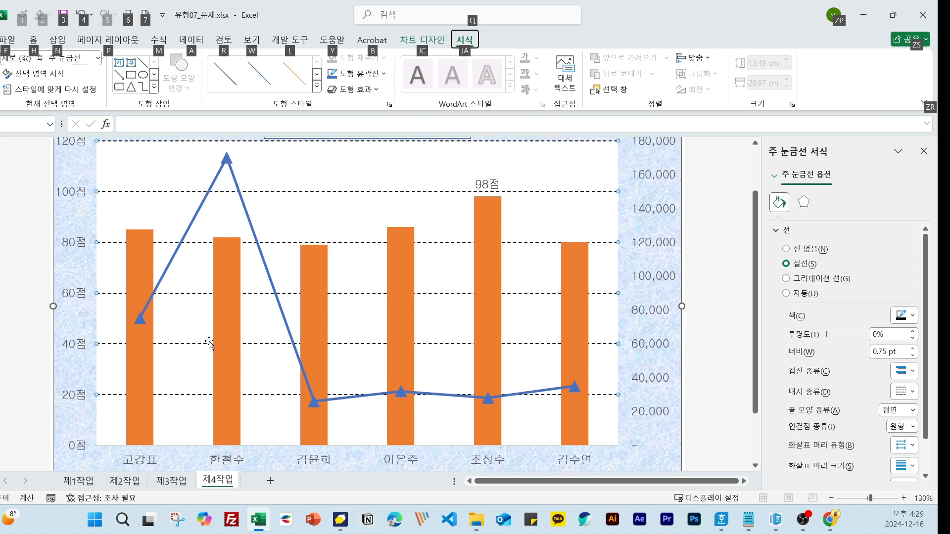
Check the bounds and units of the primary vertical axis against the 만족도 data on sheet 제1작업.
left_click(71, 247)
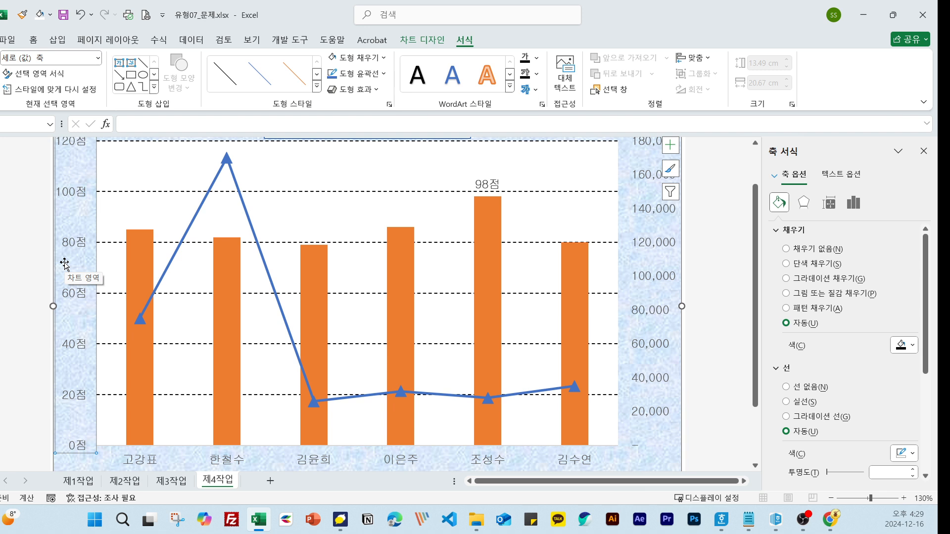
left_click(105, 237)
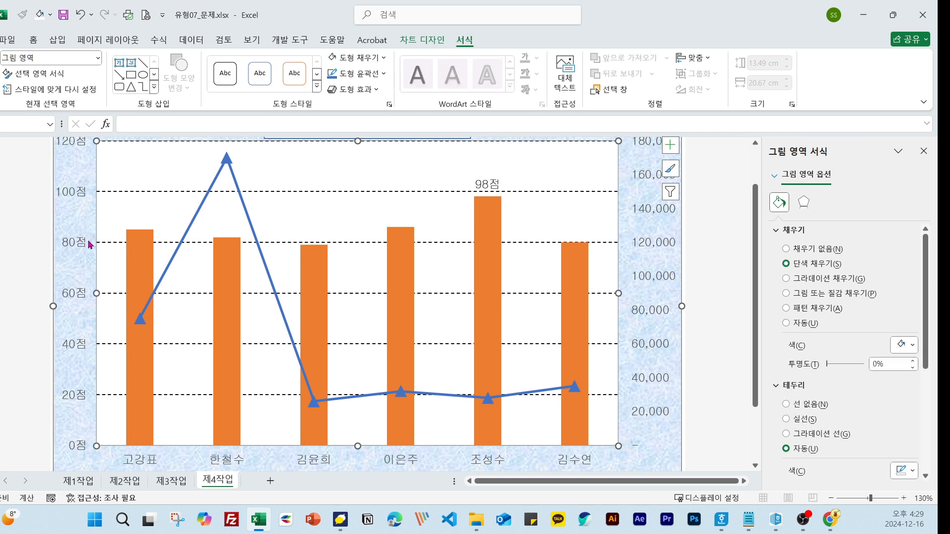
left_click(90, 245)
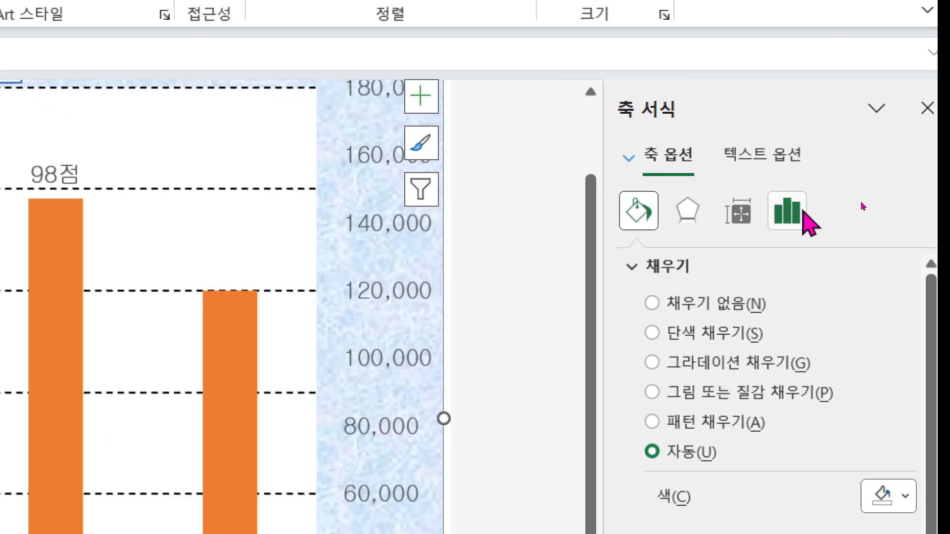
left_click(802, 211)
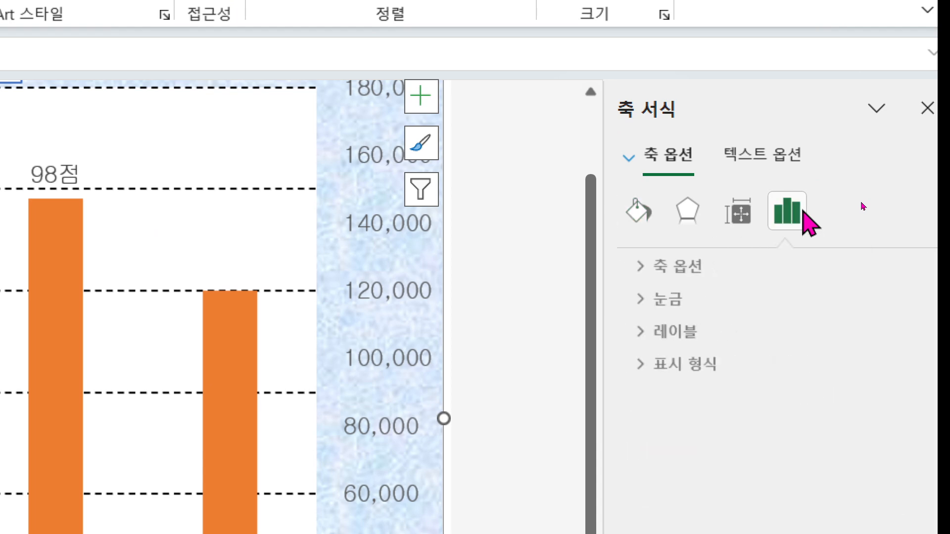
left_click(684, 272)
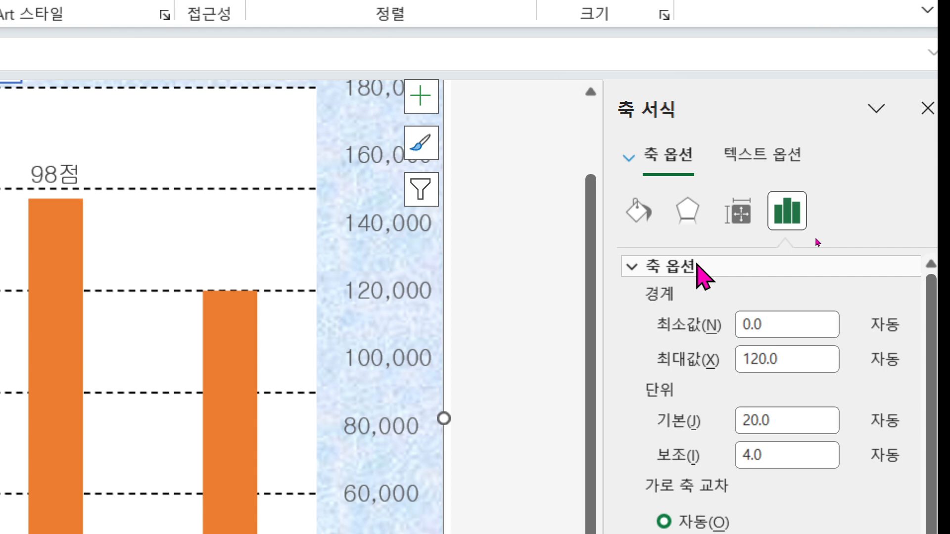
left_click(784, 361)
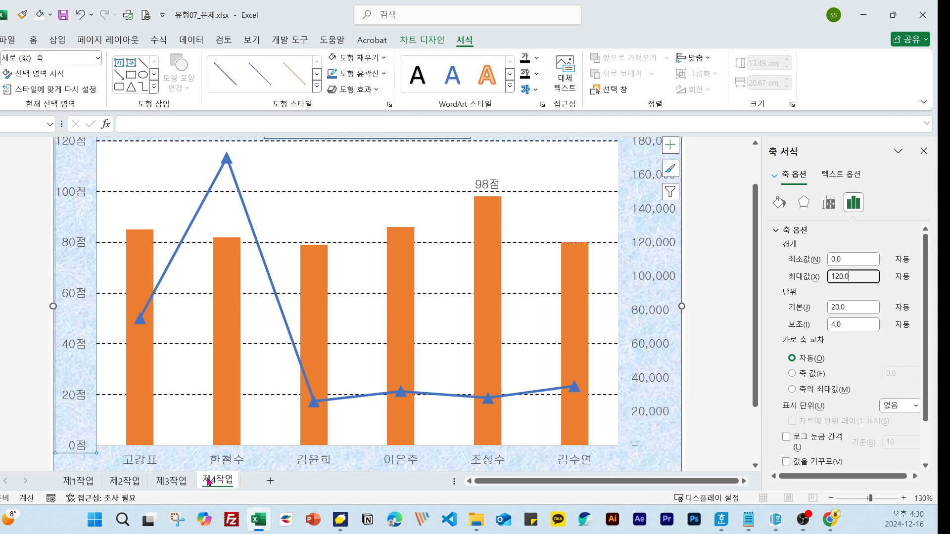
left_click(74, 488)
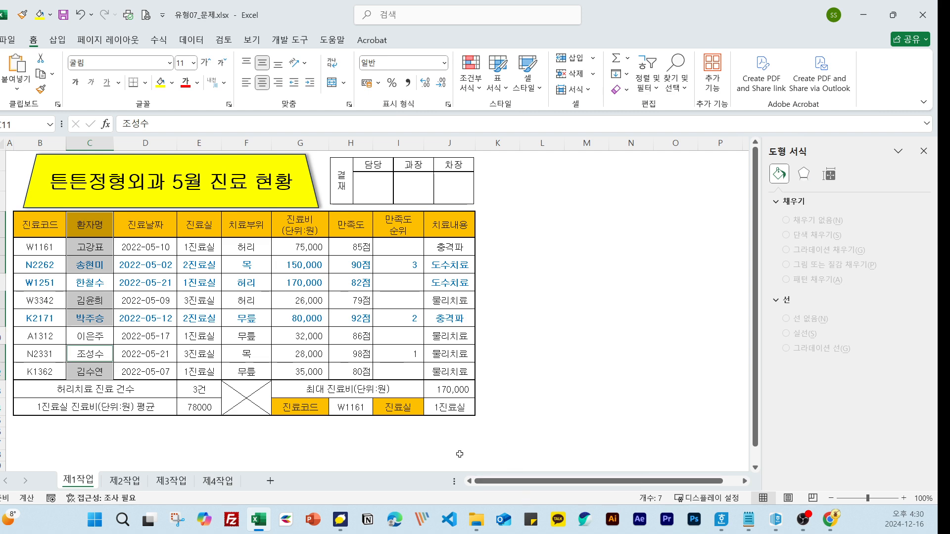
left_click(222, 487)
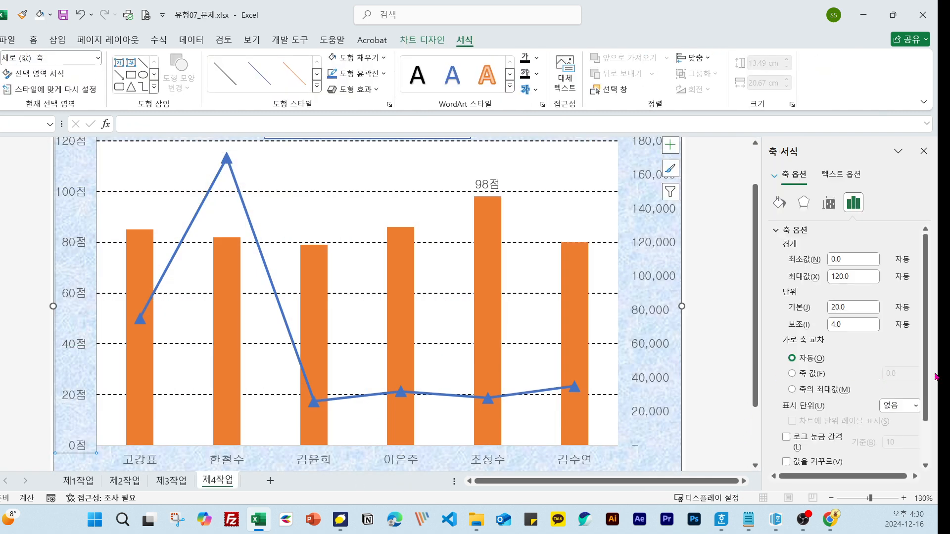
scroll(930, 396, "down", 3)
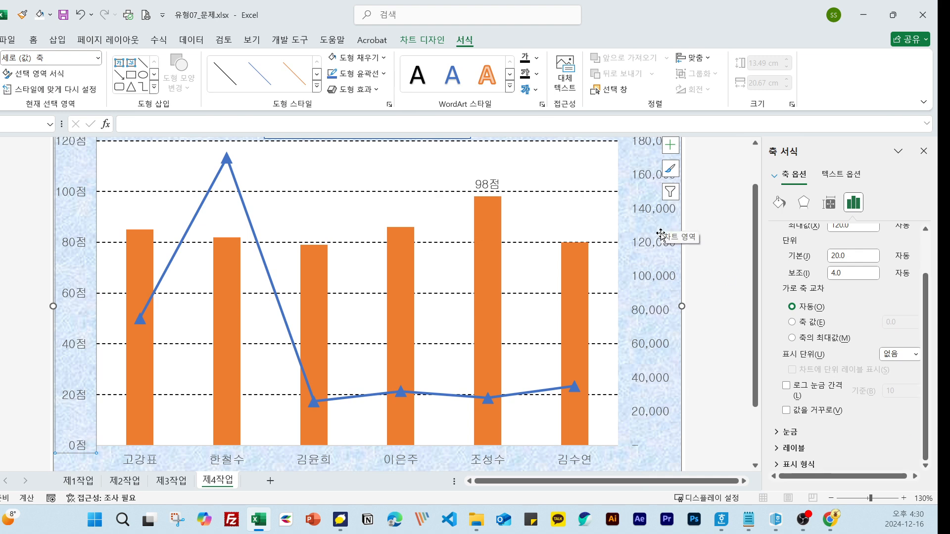
Select the secondary vertical axis and compare its bounds and units with the 진료비 data on sheet 제1작업.
left_click(662, 311)
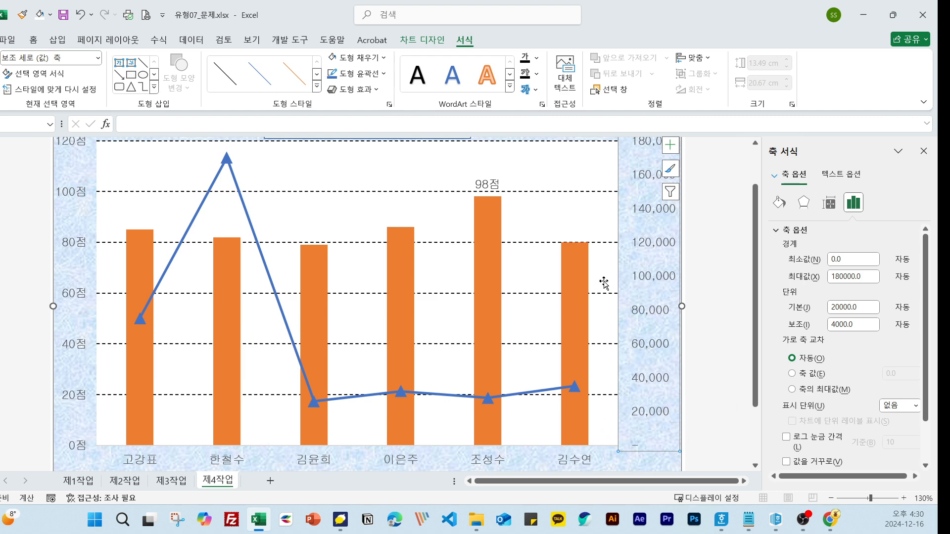
left_click(78, 481)
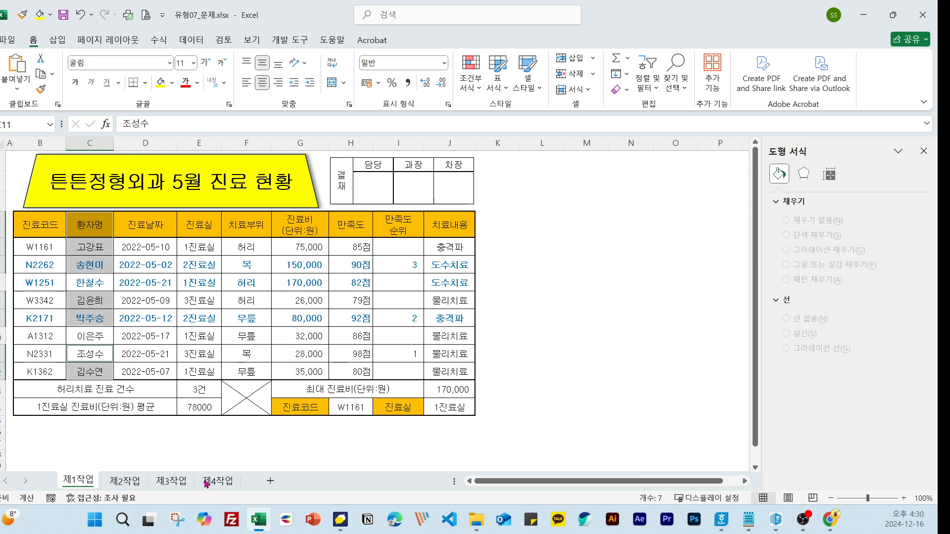
left_click(207, 480)
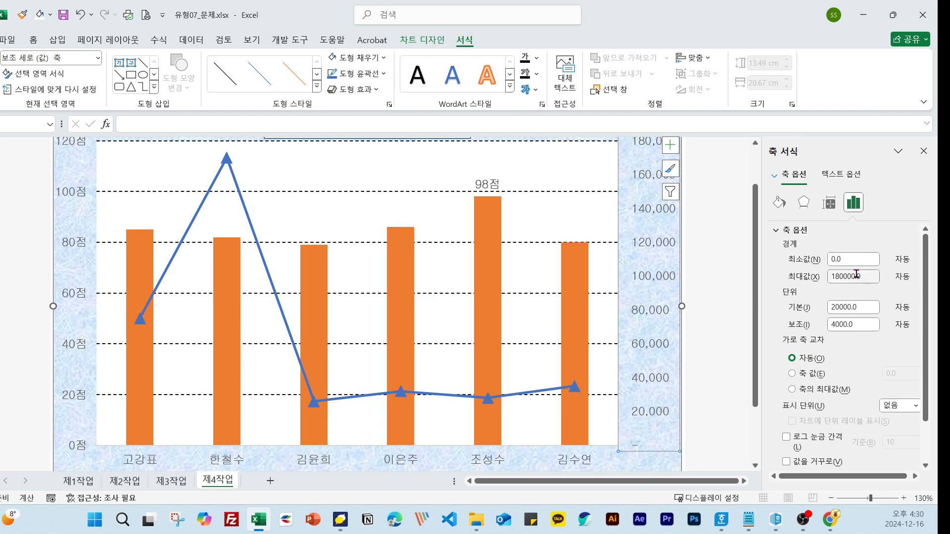
left_click_drag(870, 276, 821, 282)
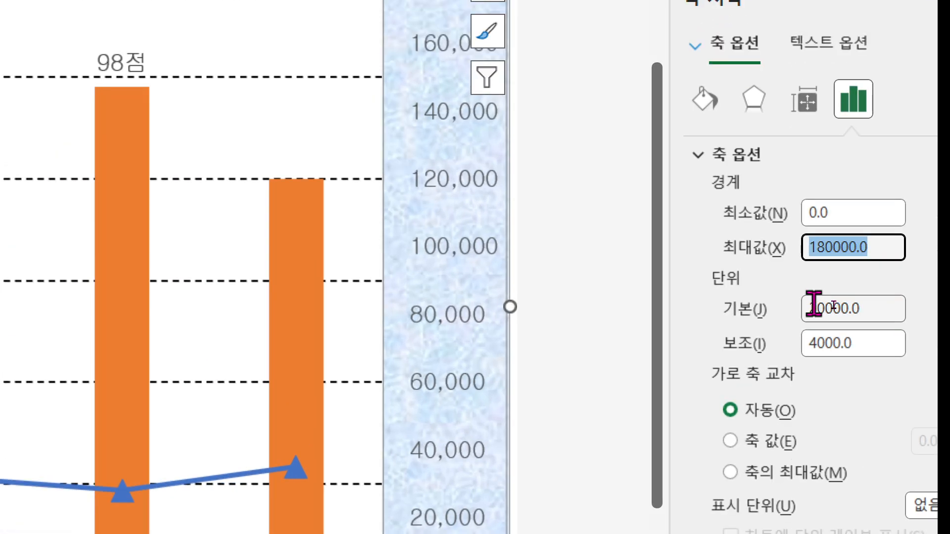
left_click(835, 307)
left_click_drag(811, 308, 819, 308)
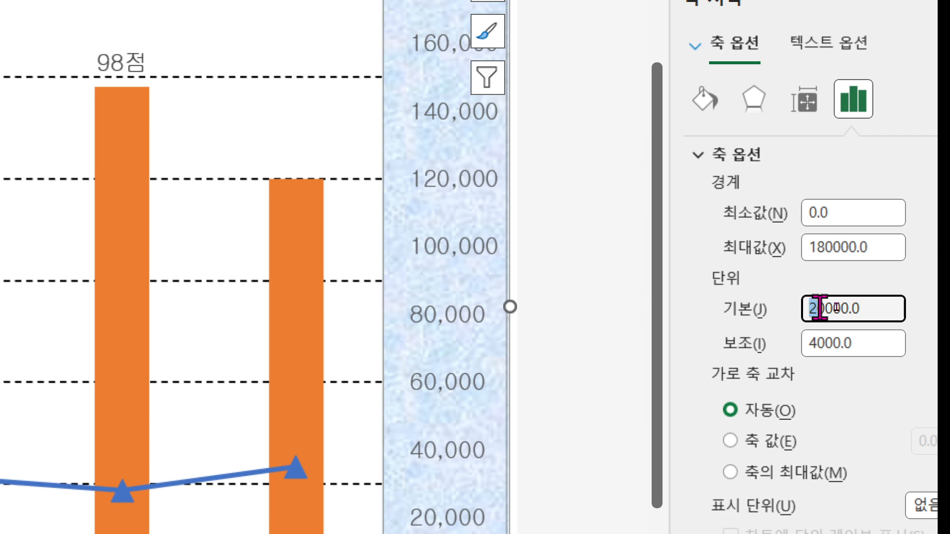
type("3")
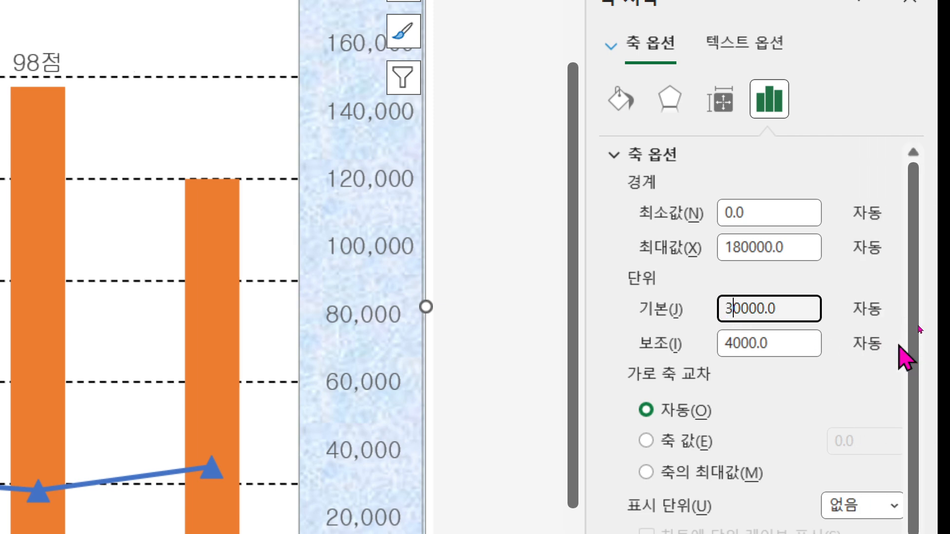
key("BackSpace")
type("2")
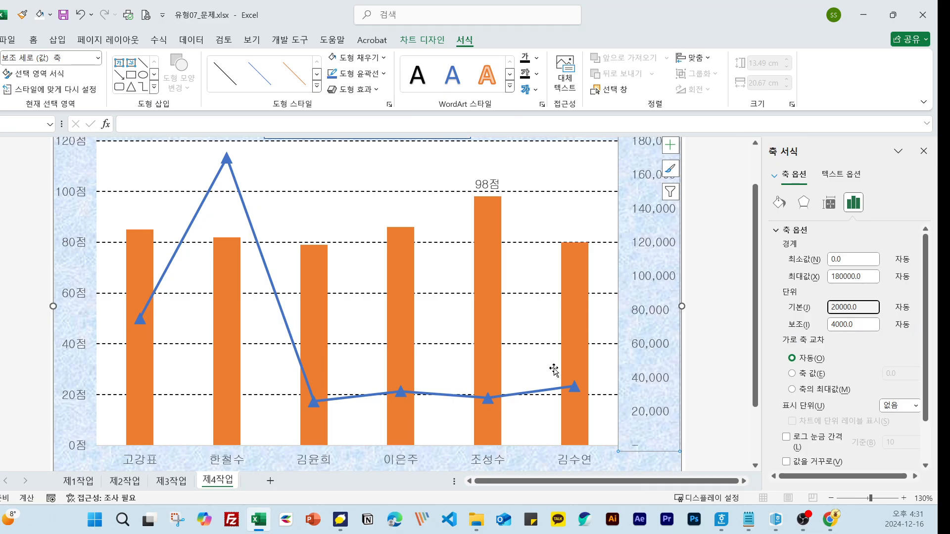
Set the major unit of the secondary vertical axis to 30000.
scroll(793, 389, "down", 2)
scroll(828, 375, "down", 1)
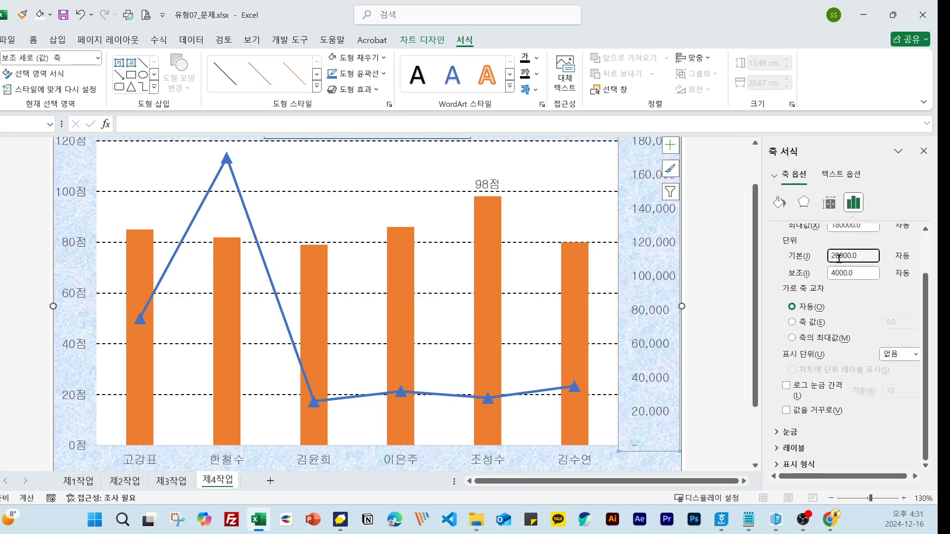
key("BackSpace")
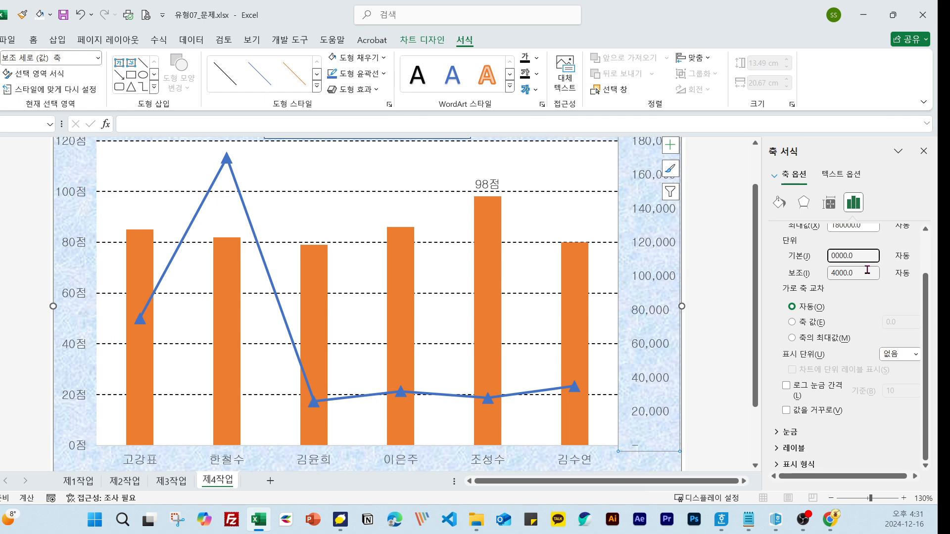
type("3")
key("Return")
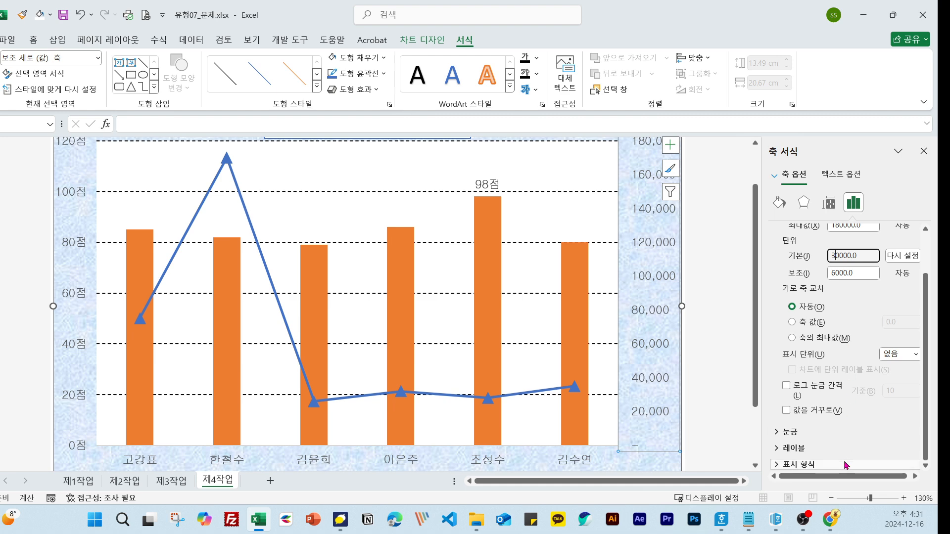
scroll(844, 320, "up", 2)
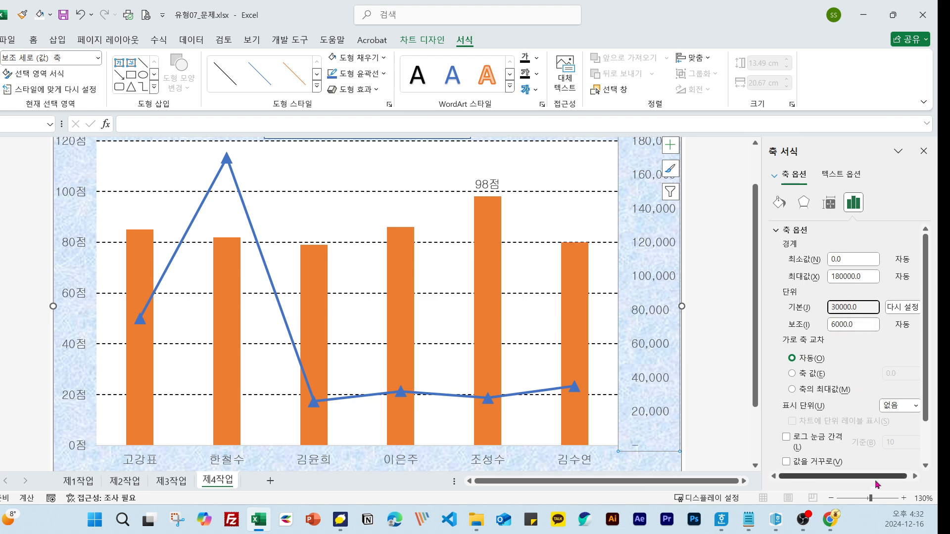
mouse_move(832, 520)
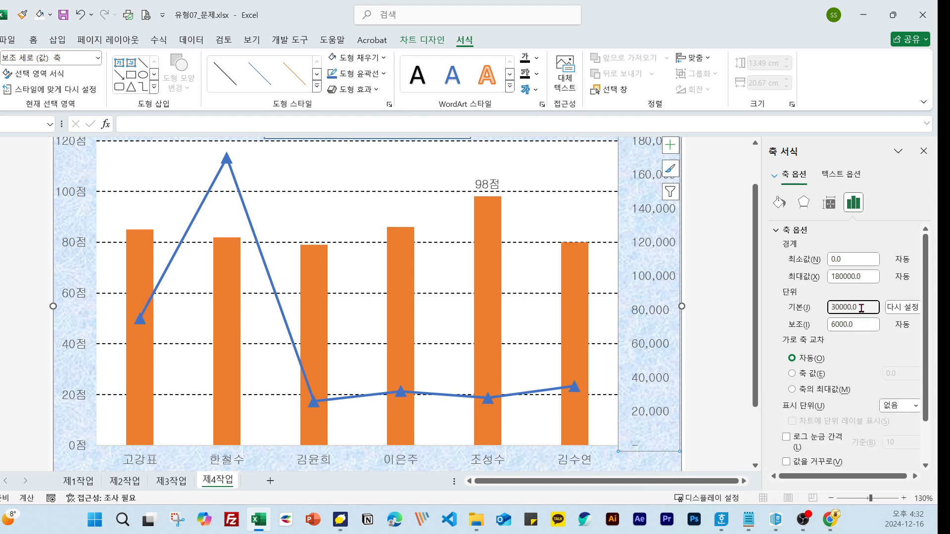
left_click_drag(836, 306, 830, 307)
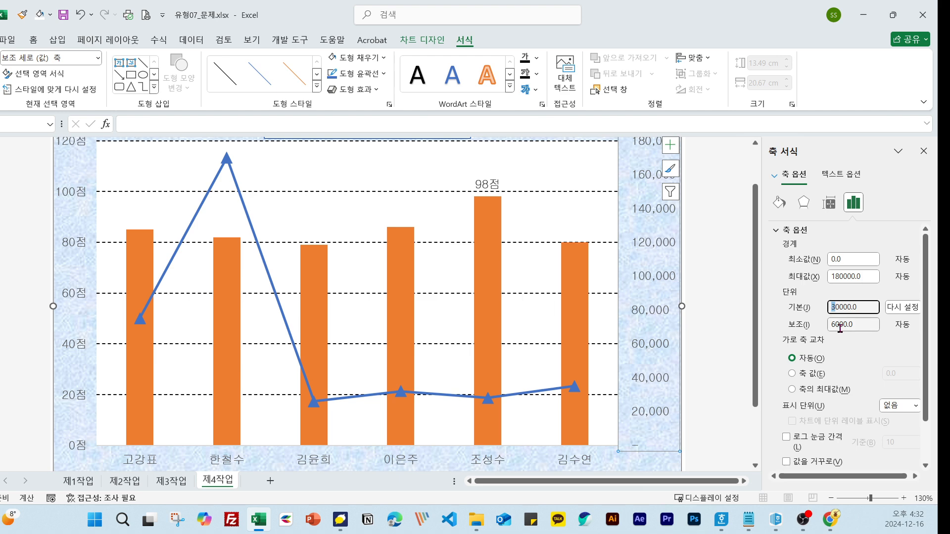
type("3")
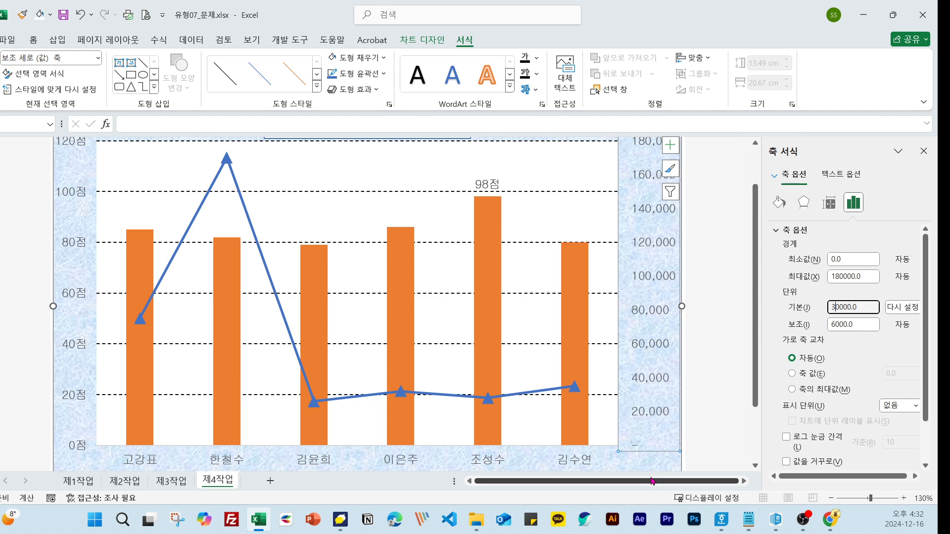
left_click(558, 389)
left_click(662, 325)
left_click(657, 338)
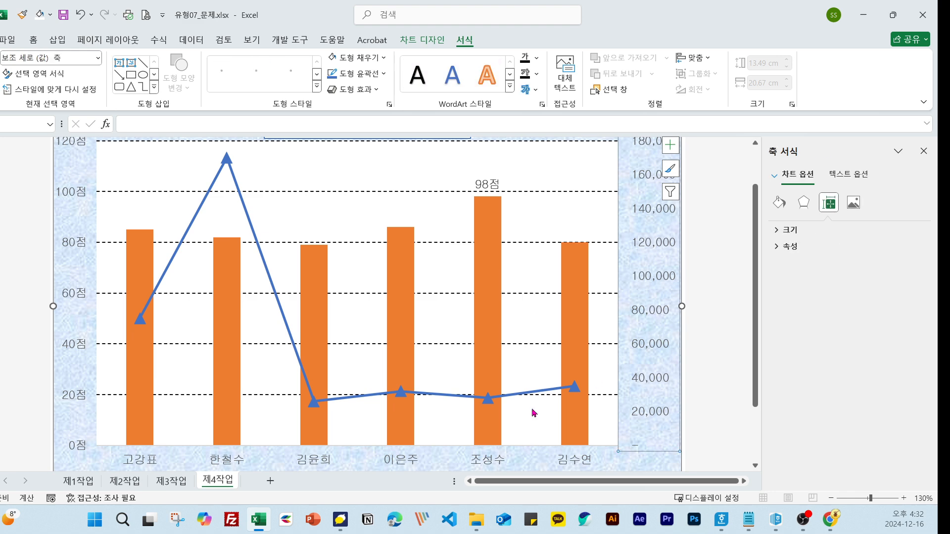
Replace the cell reference in the 진료비 series name with the text 진료비(단위:원) in the chart's data source.
scroll(386, 408, "down", 2)
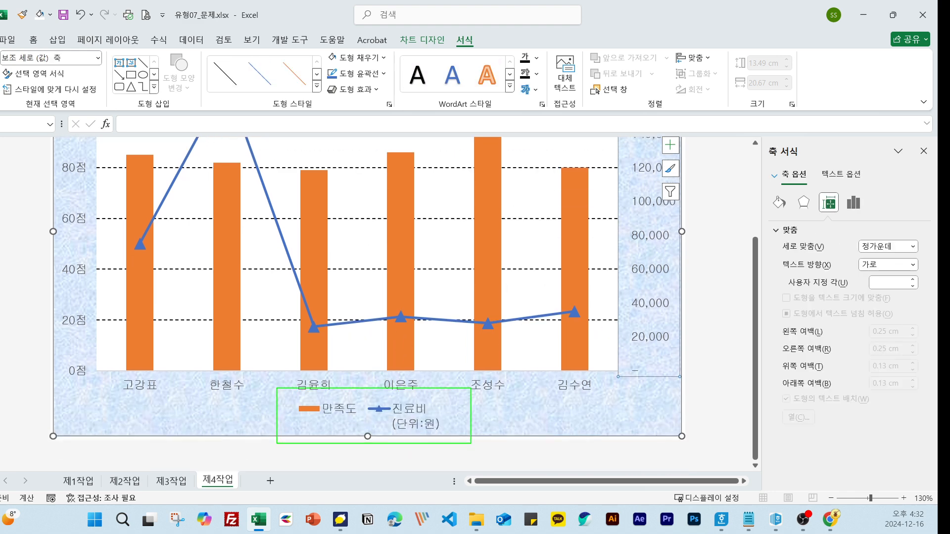
left_click(411, 424)
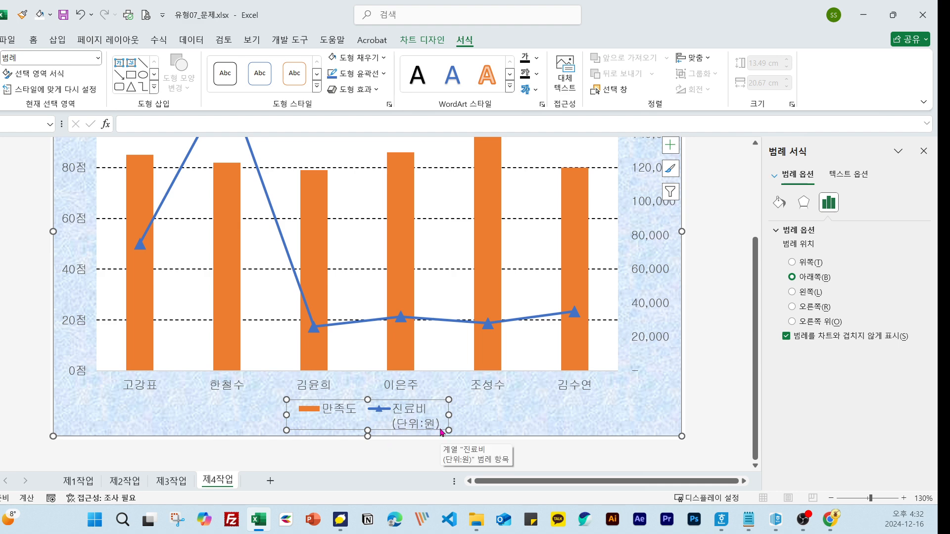
left_click(482, 404)
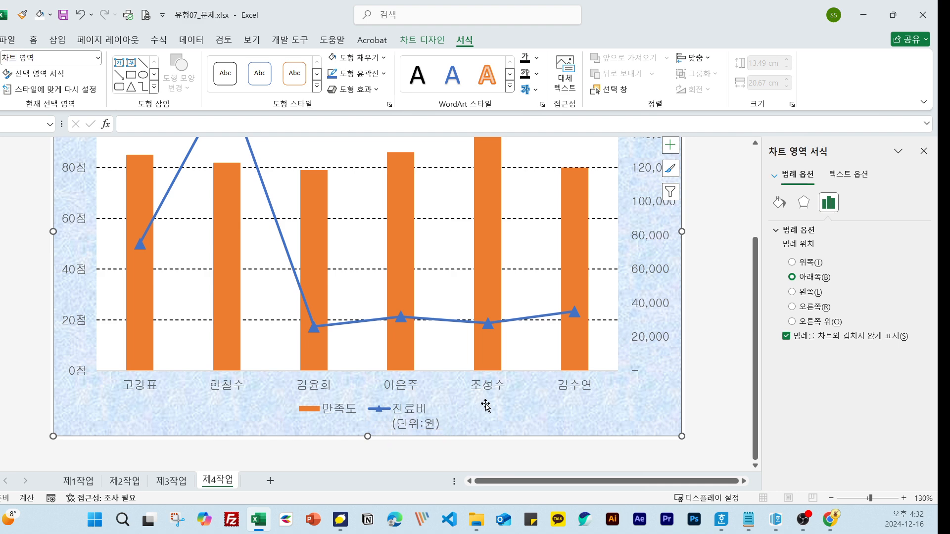
left_click(427, 417)
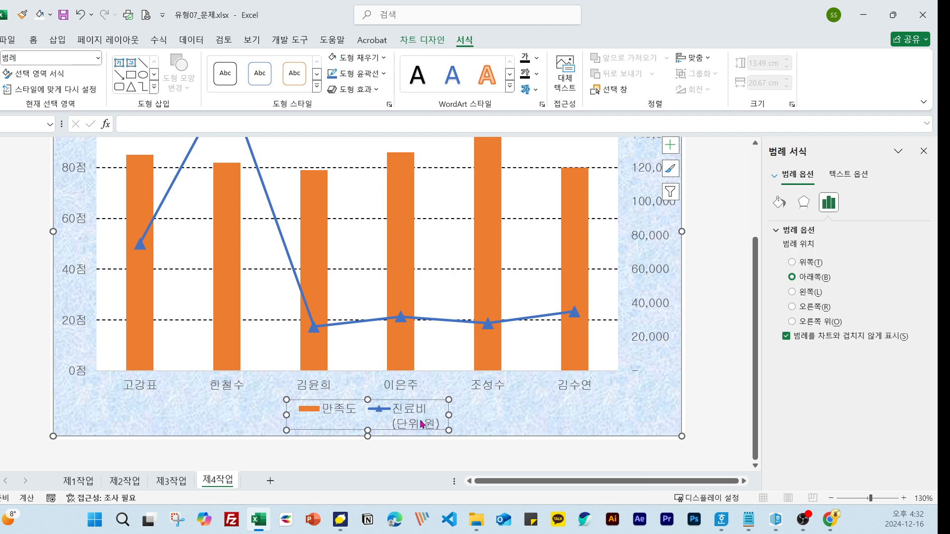
left_click(514, 419)
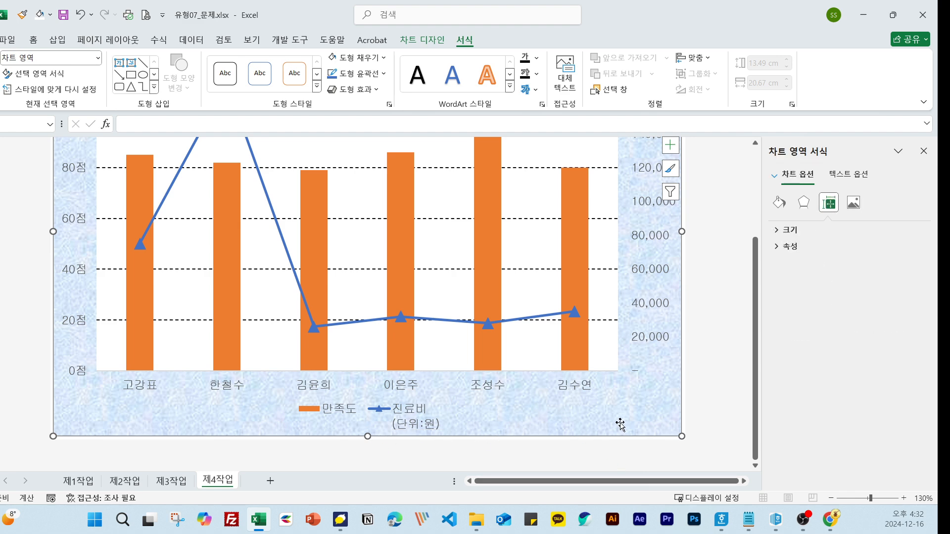
right_click(525, 403)
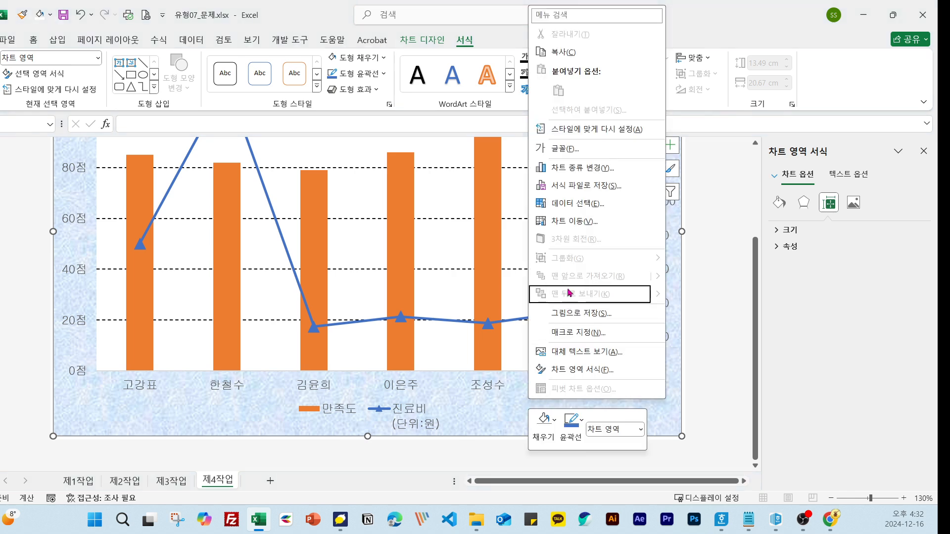
left_click(581, 206)
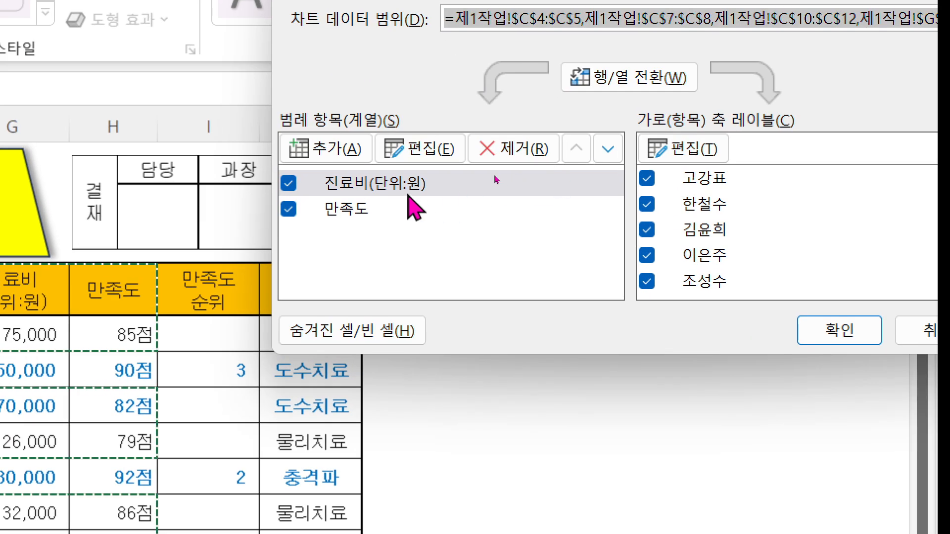
left_click(479, 171)
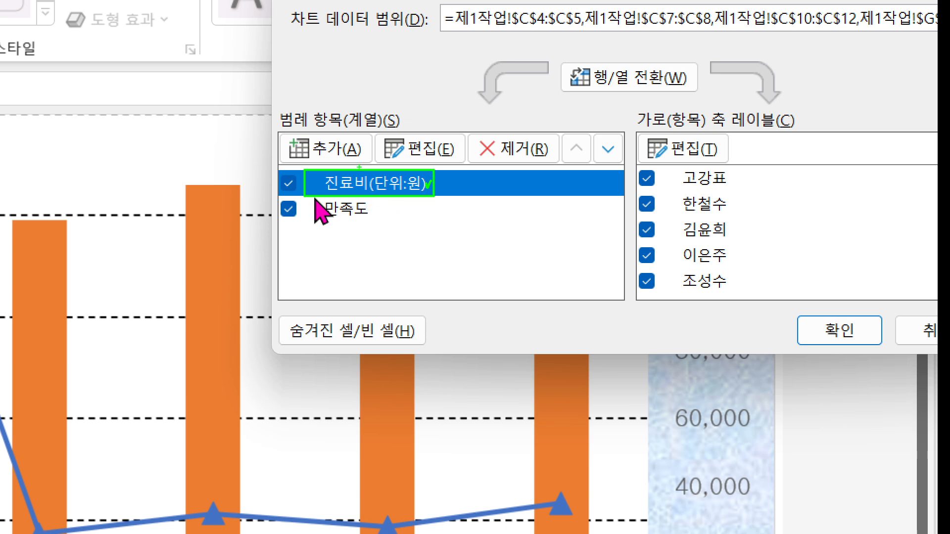
left_click(438, 150)
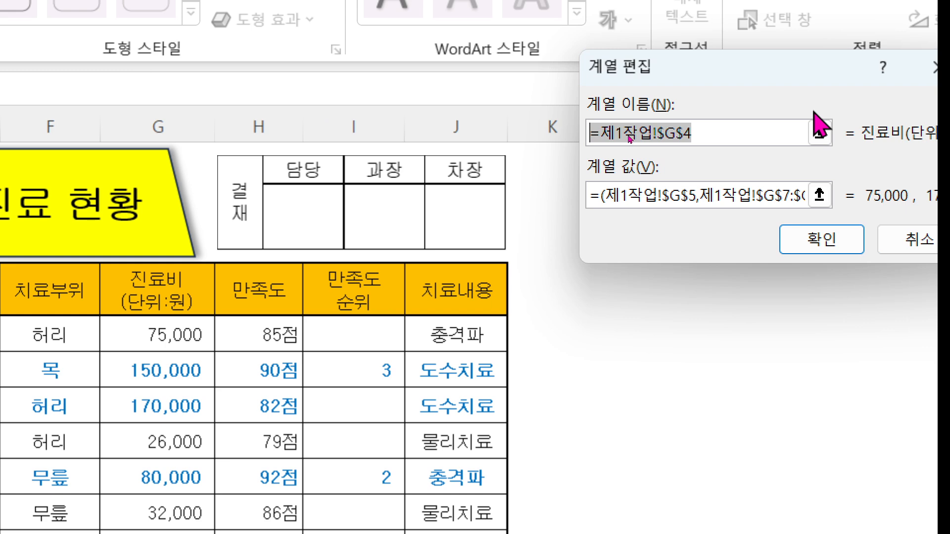
type("진ㄹ비(단위:ㅇ")
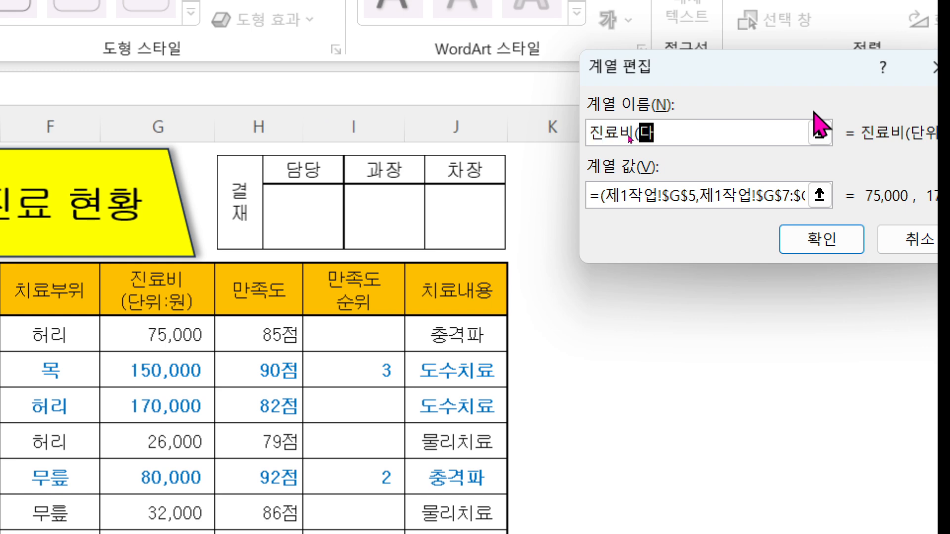
type("원)")
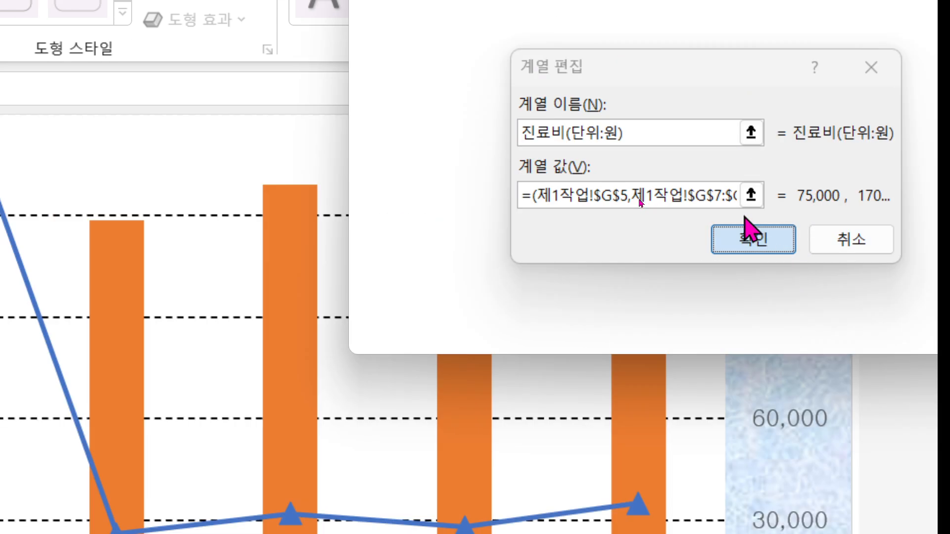
left_click(768, 240)
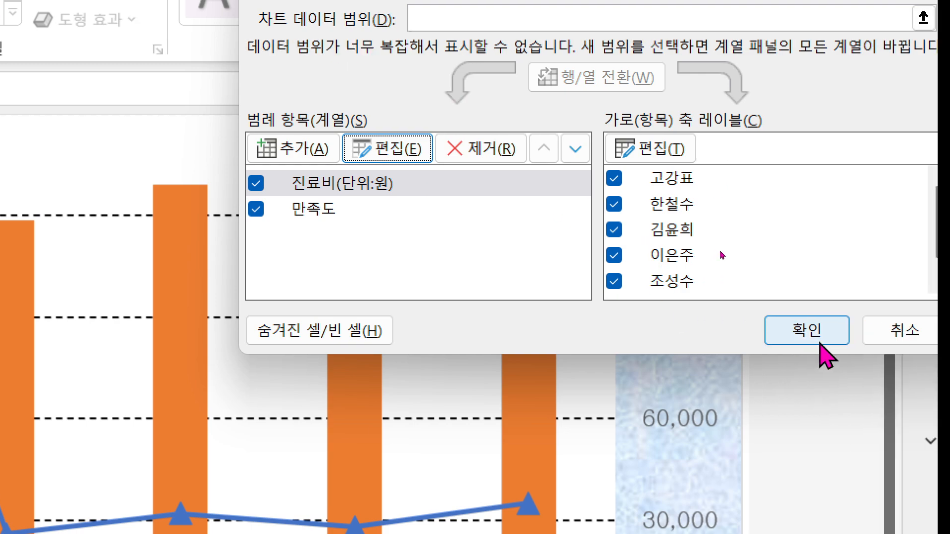
left_click(820, 349)
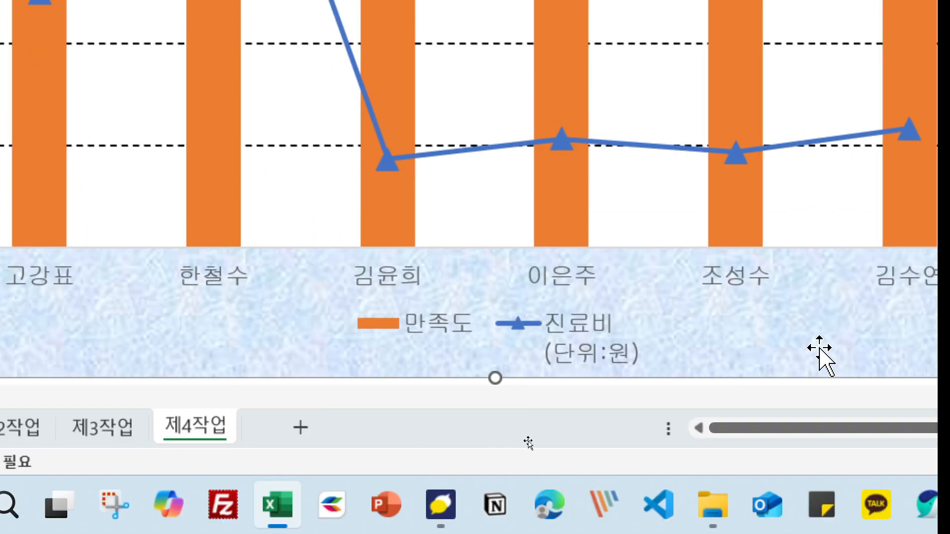
Re-enter 진료비(단위:원) as the name of the first series in the chart's data source.
right_click(747, 310)
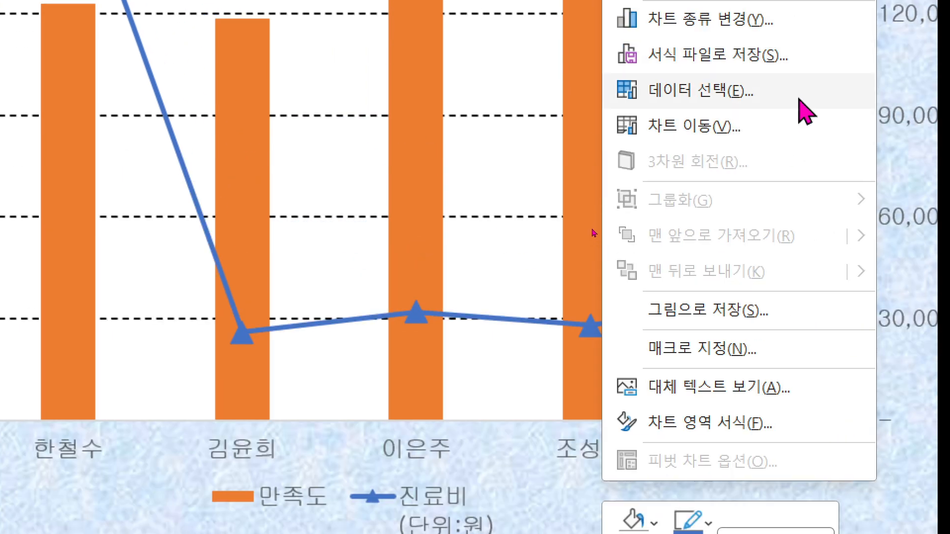
left_click(797, 94)
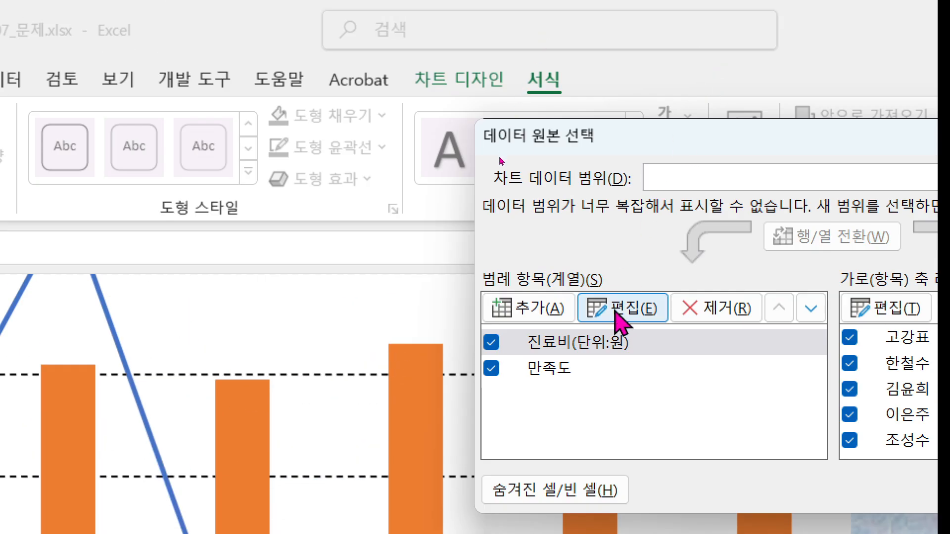
left_click(611, 339)
left_click(621, 310)
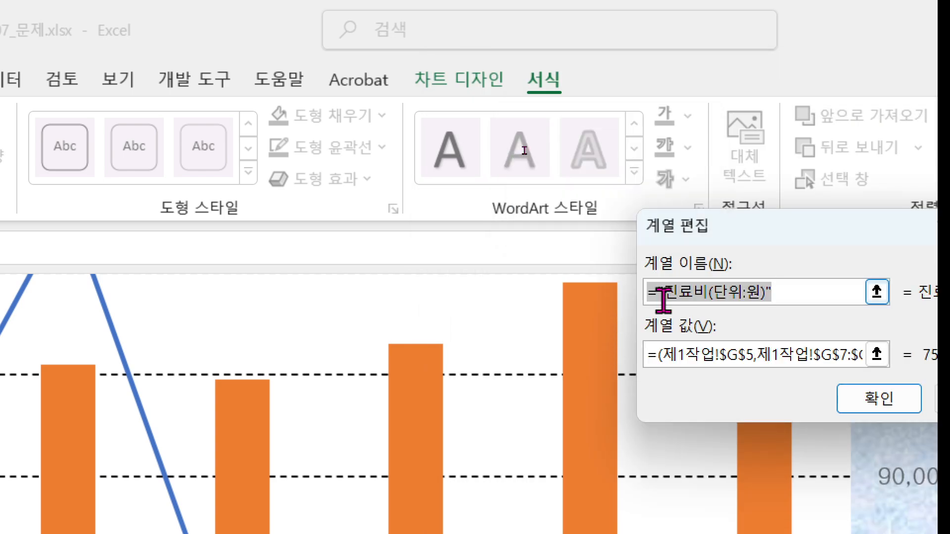
type("진료")
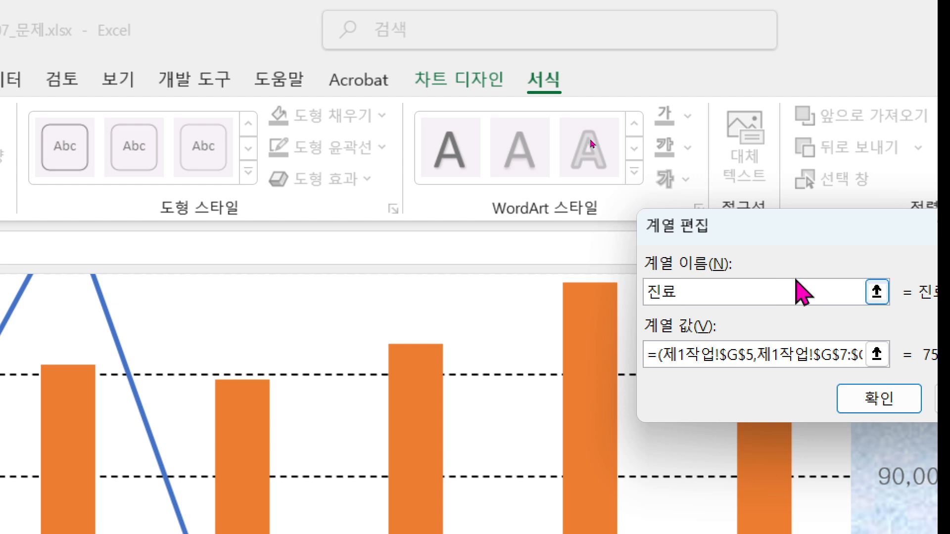
type("비(단위")
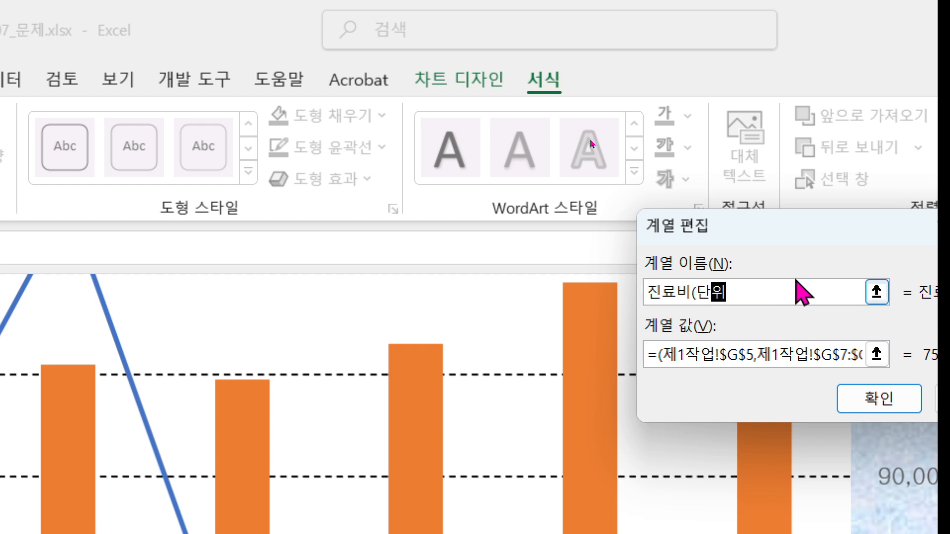
type(":원)")
key("BackSpace")
key("BackSpace")
type("원)")
key("Return")
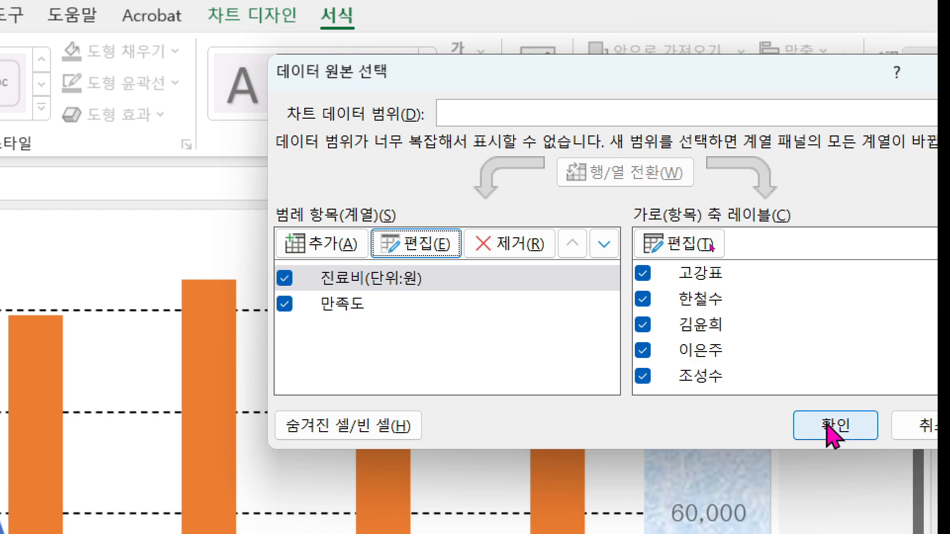
left_click(827, 426)
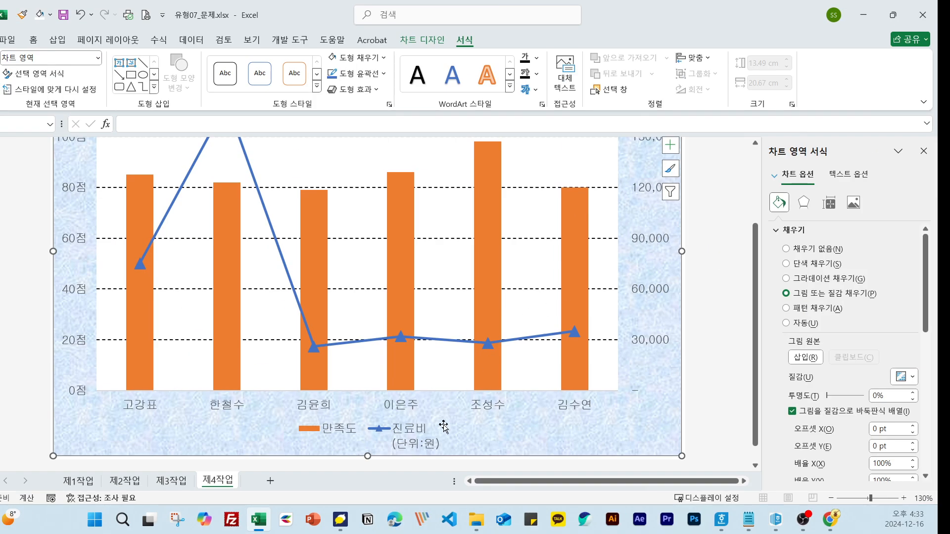
Remove the equals sign from the 진료비 series name, leaving the quoted text "진료비(단위:원)".
right_click(540, 429)
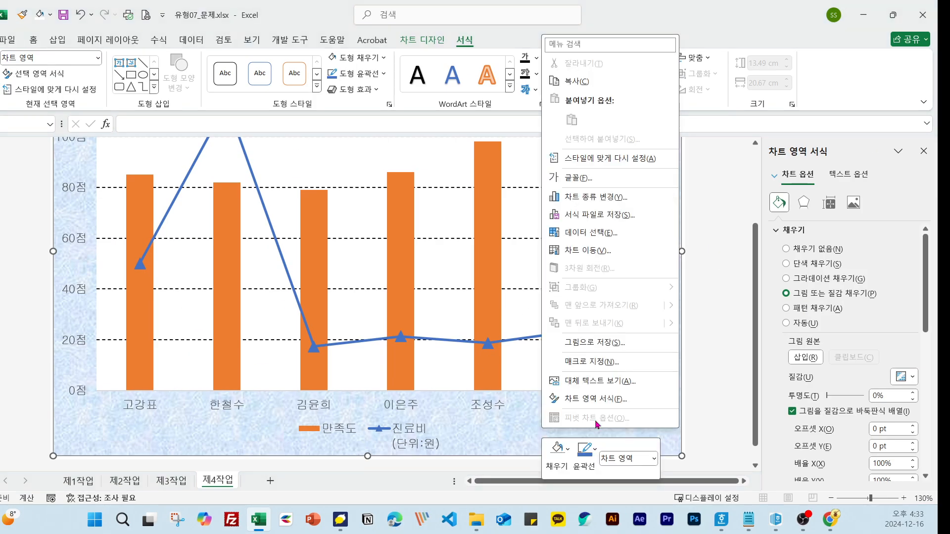
left_click(514, 433)
right_click(524, 431)
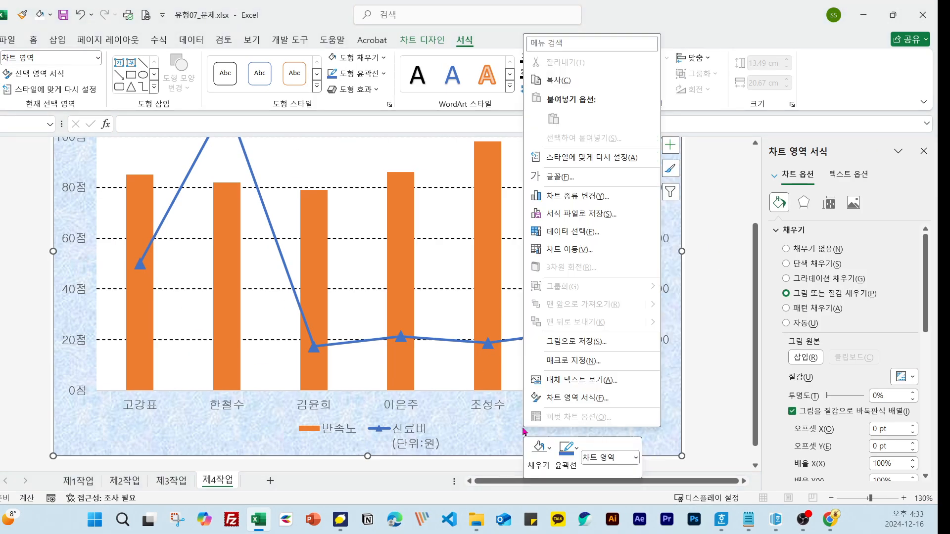
left_click(596, 238)
left_click(510, 173)
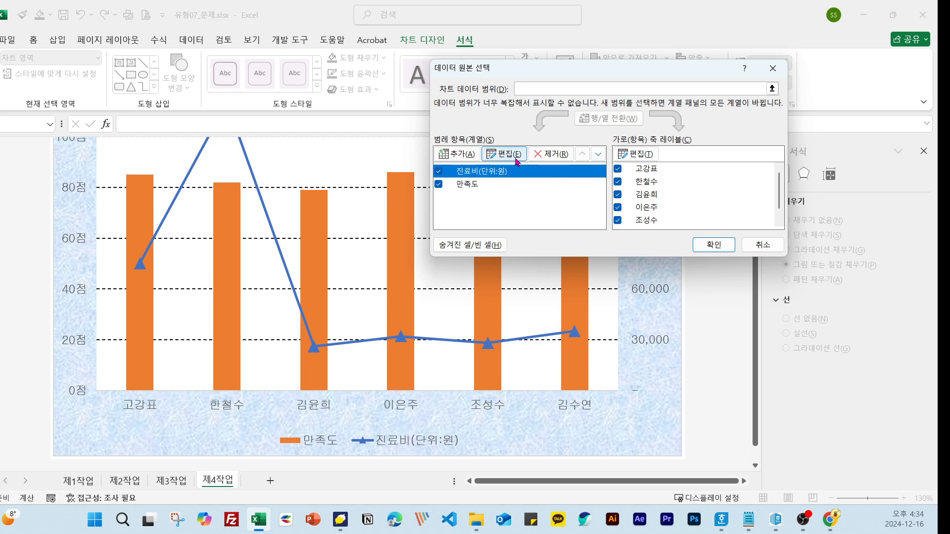
left_click(516, 156)
left_click(522, 147)
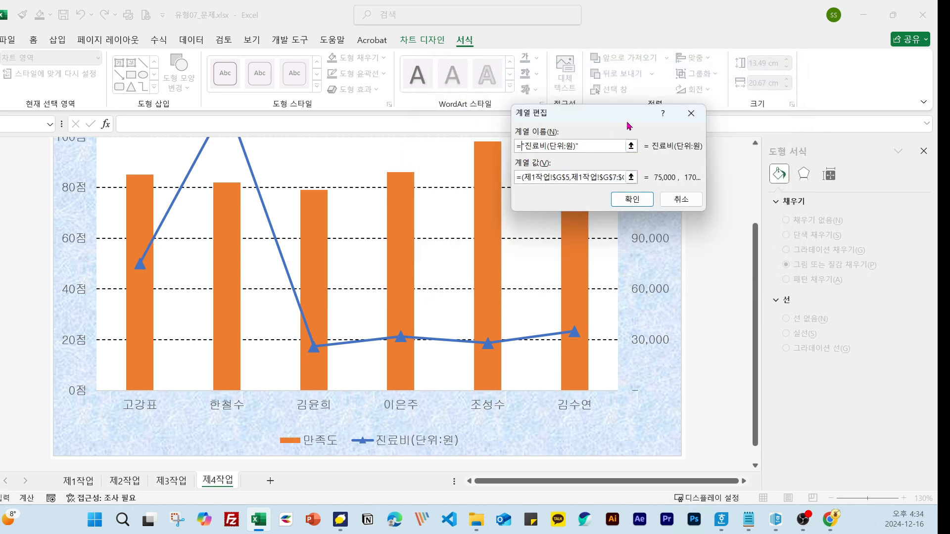
key("BackSpace")
key("Delete")
type("\"")
left_click(633, 199)
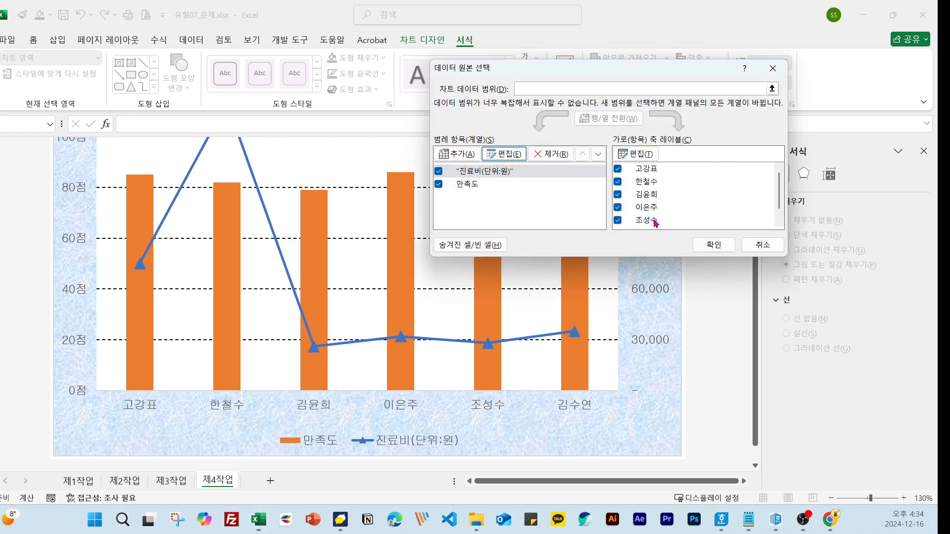
left_click(715, 245)
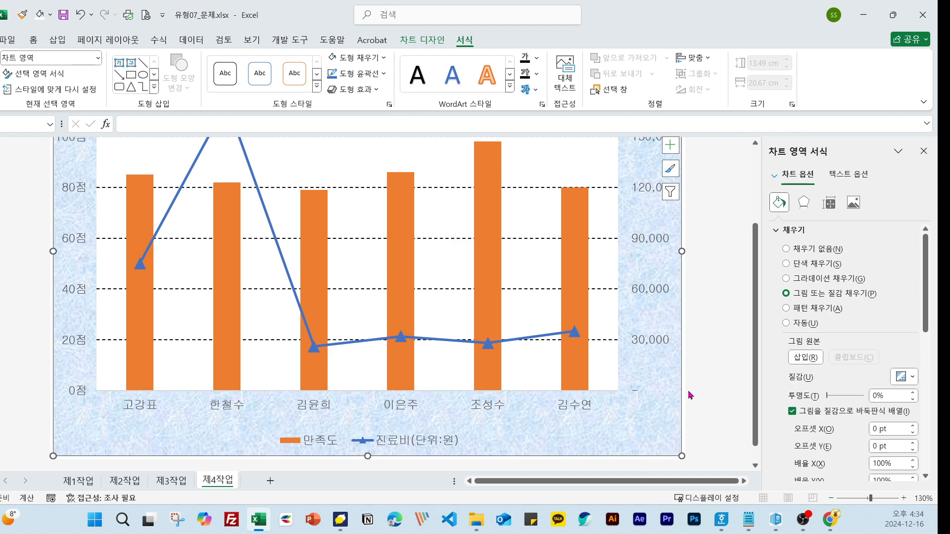
Draw a rounded rectangular callout in the plot area beside the 98점 data label and aim its pointer at that label.
scroll(554, 276, "up", 1)
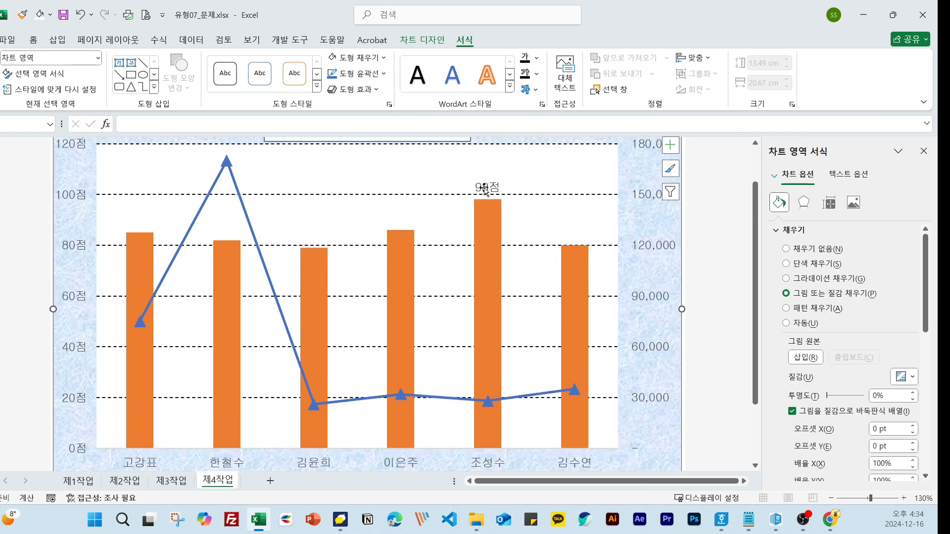
left_click(70, 43)
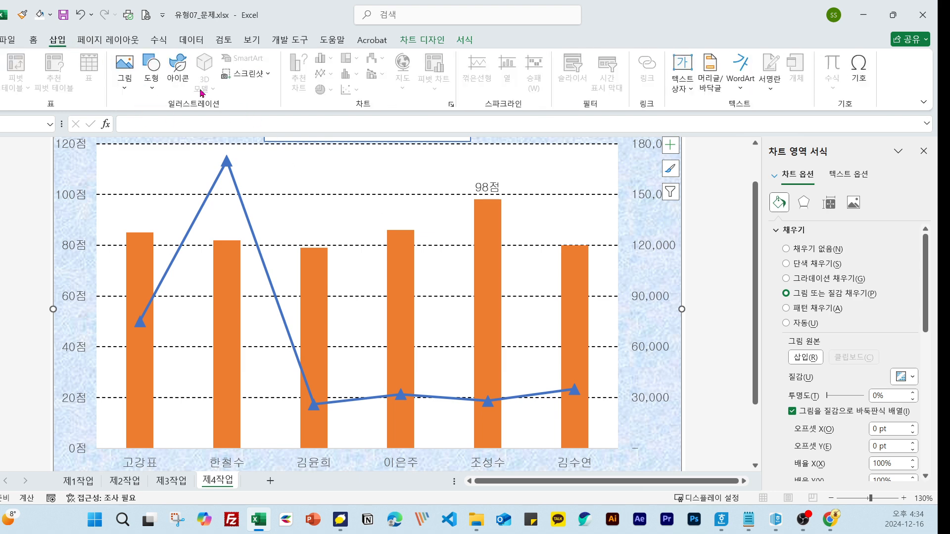
left_click(153, 84)
left_click(154, 90)
left_click(154, 90)
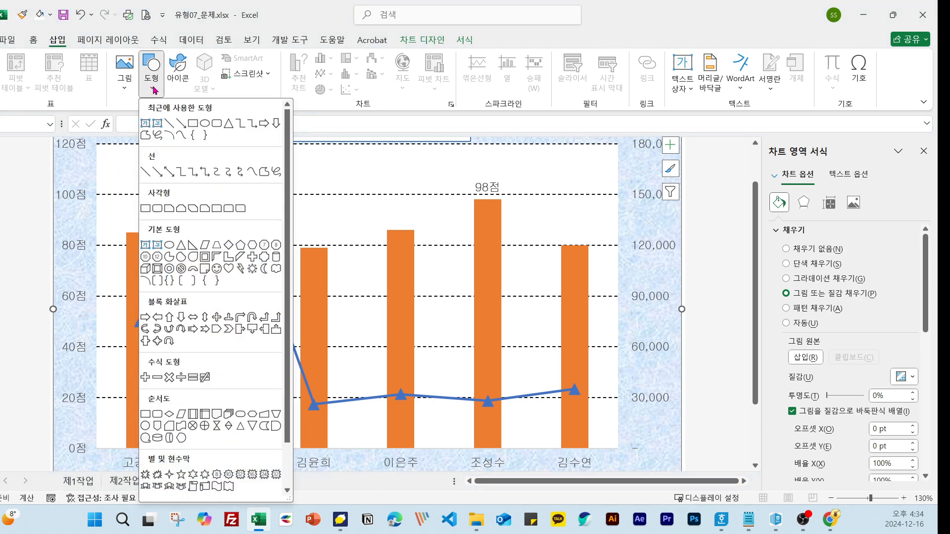
scroll(171, 244, "down", 1)
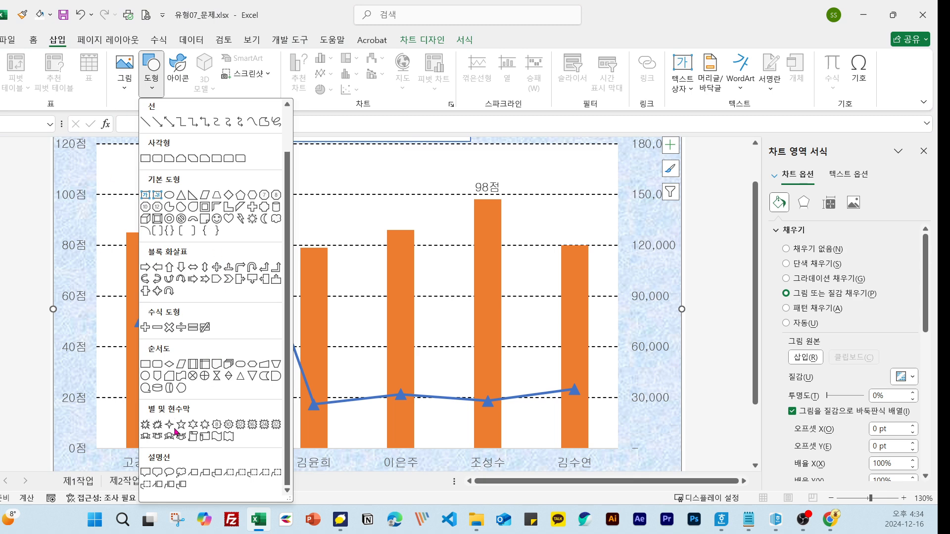
left_click(181, 472)
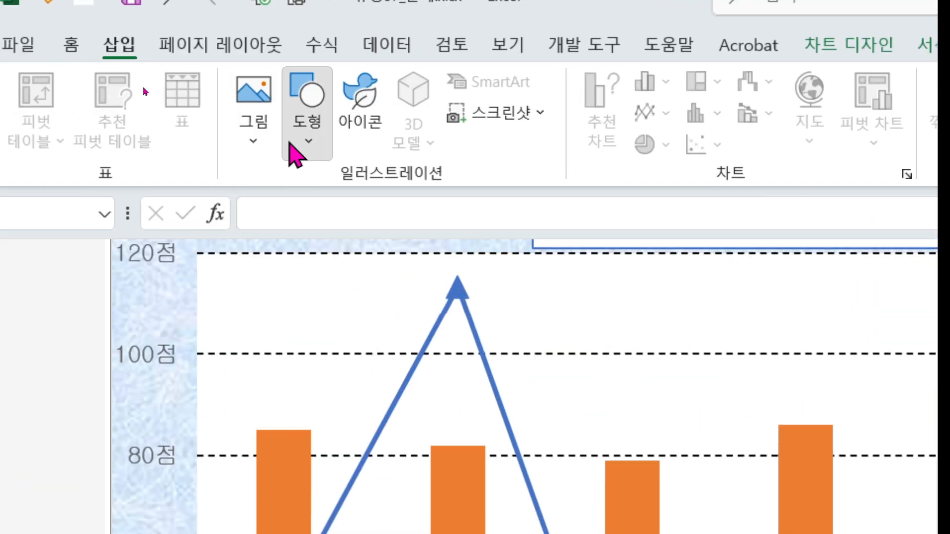
left_click(291, 145)
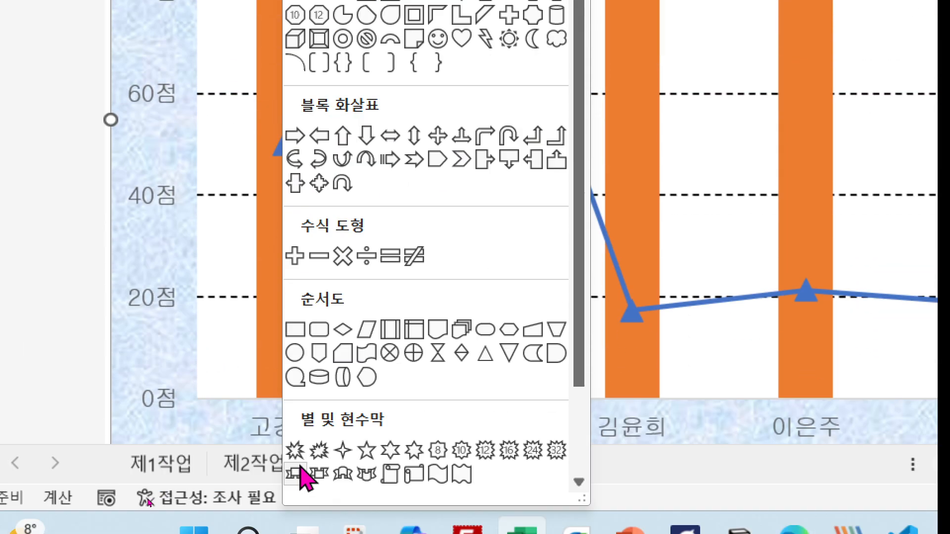
scroll(371, 391, "down", 2)
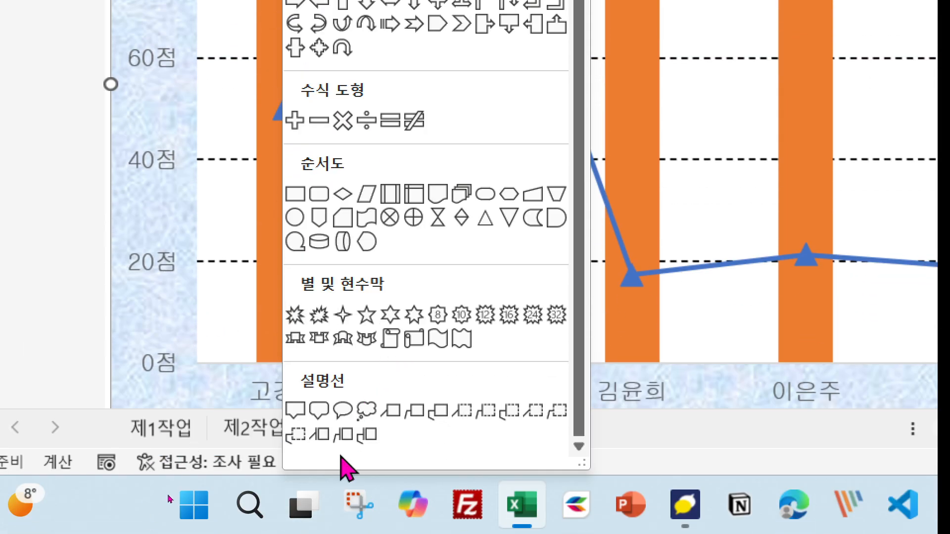
left_click(319, 411)
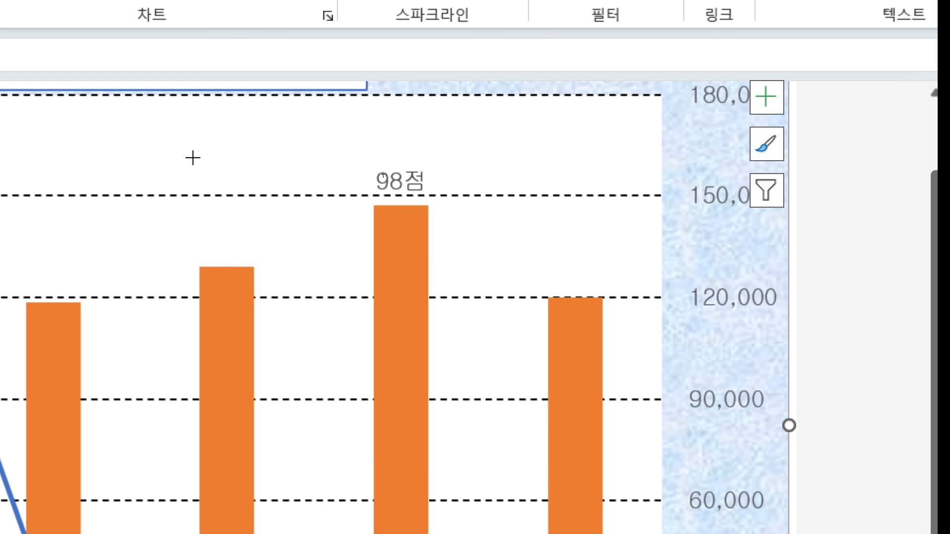
mouse_move(117, 110)
left_mouse_down()
mouse_move(366, 168)
mouse_move(329, 176)
left_mouse_up()
left_click_drag(179, 183, 364, 177)
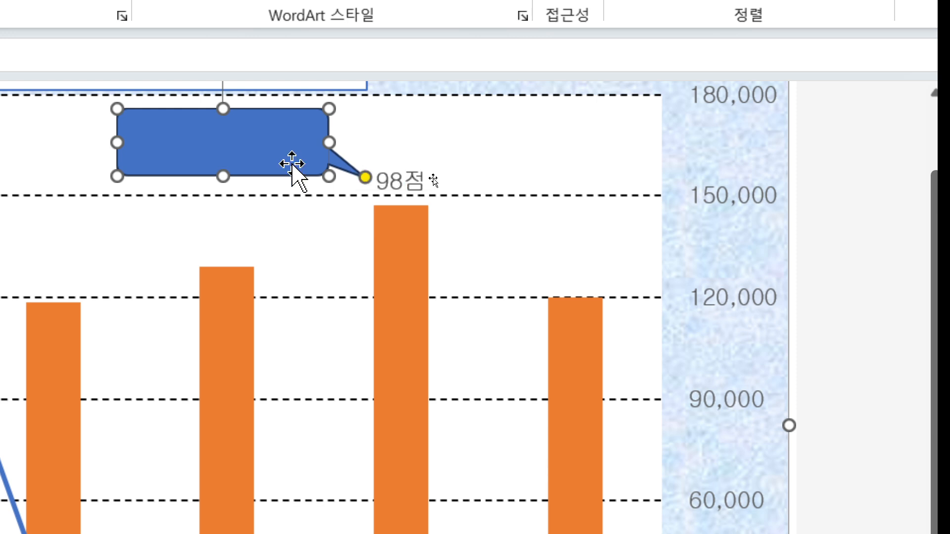
Enter the text 최고 만족도 in the callout beside the 98점 data label.
type("최고만")
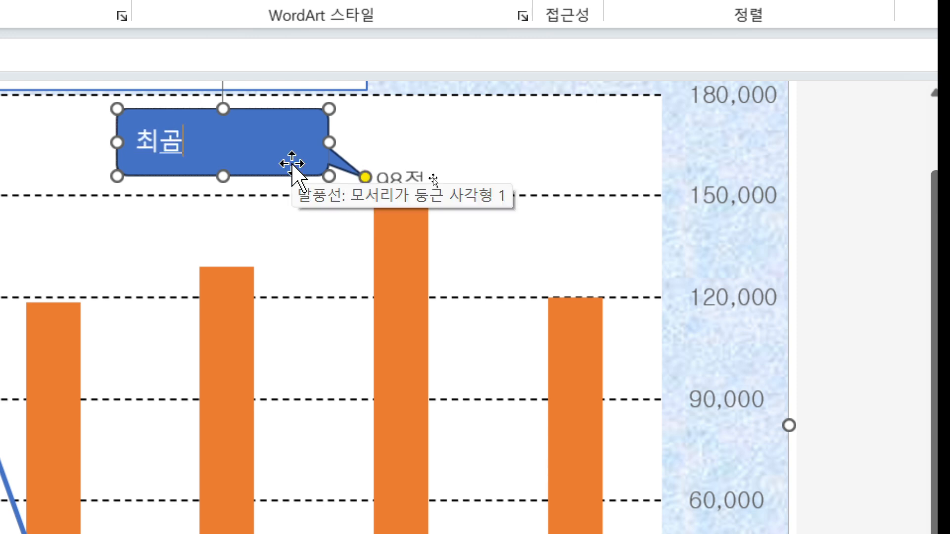
key("BackSpace")
key("BackSpace")
key("BackSpace")
type("만족도")
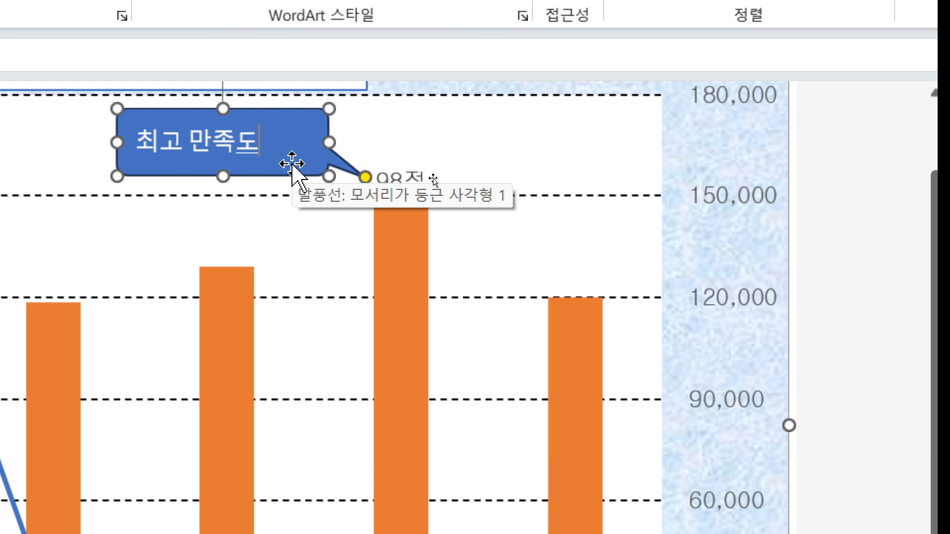
left_click(439, 135)
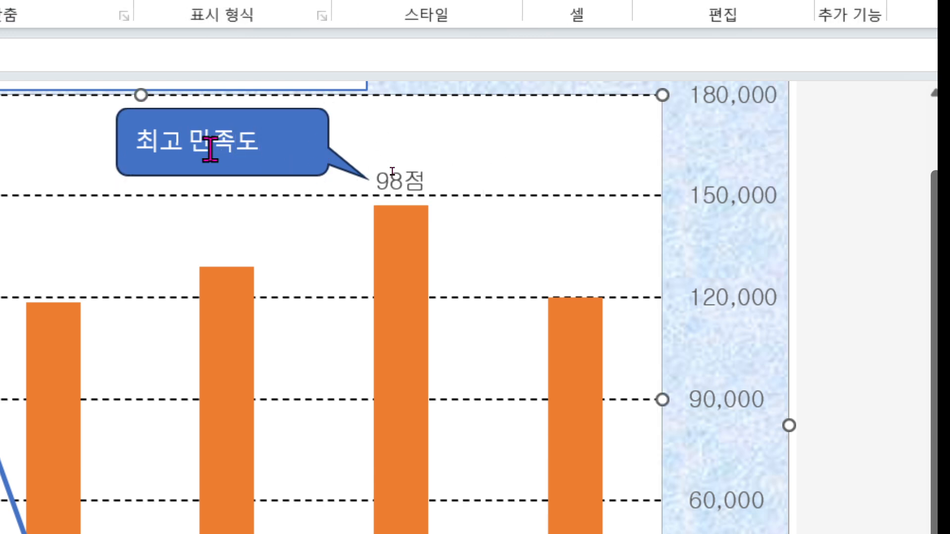
Apply the theme shape style with white fill, blue outline and black text to the 최고 만족도 callout.
left_click(278, 155)
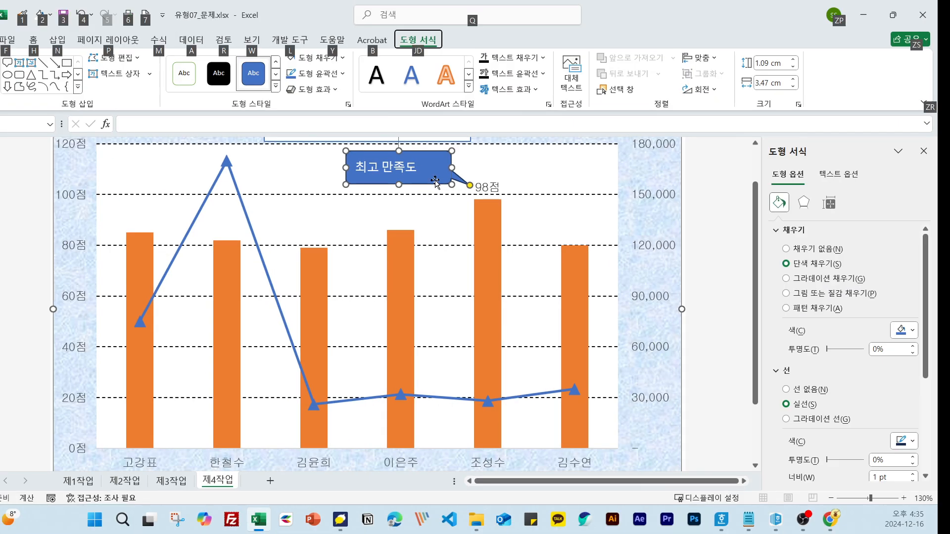
left_click(418, 142)
left_click(290, 151)
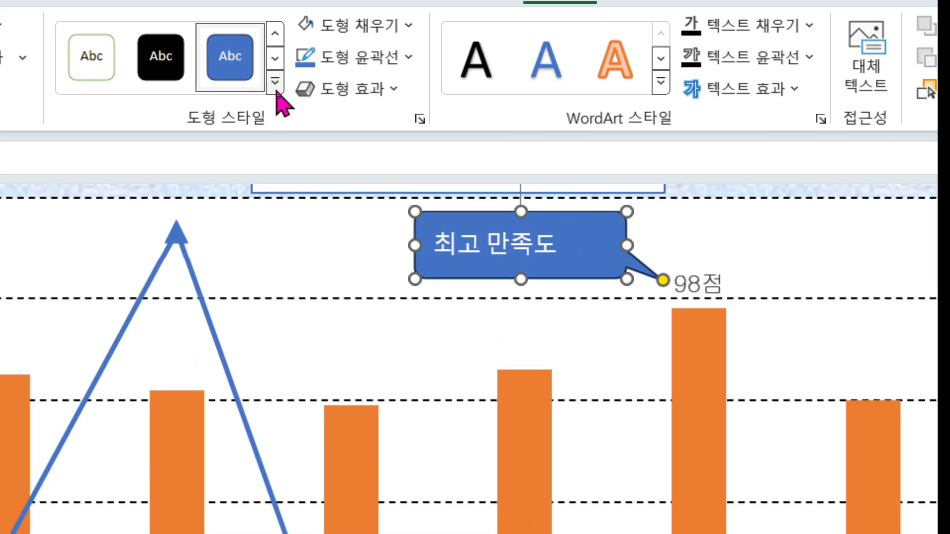
left_click(276, 88)
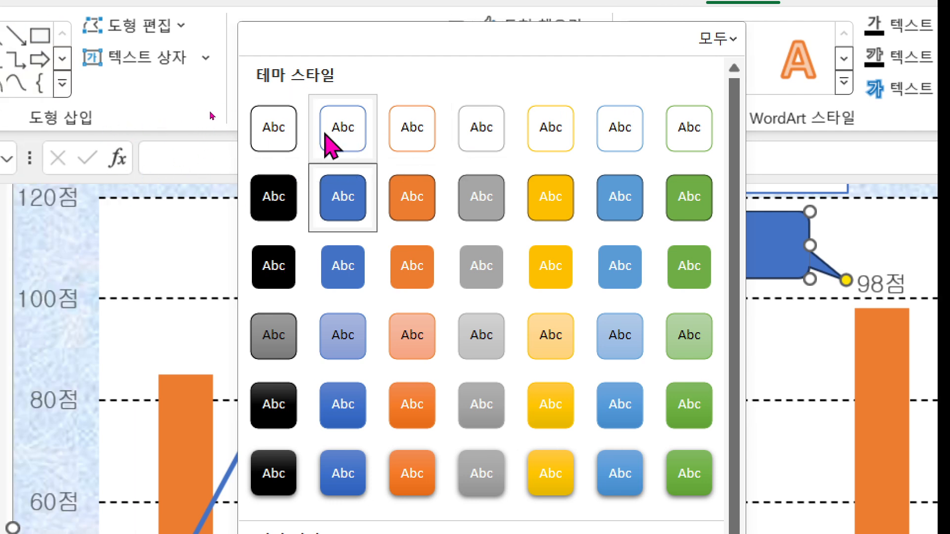
left_click(350, 145)
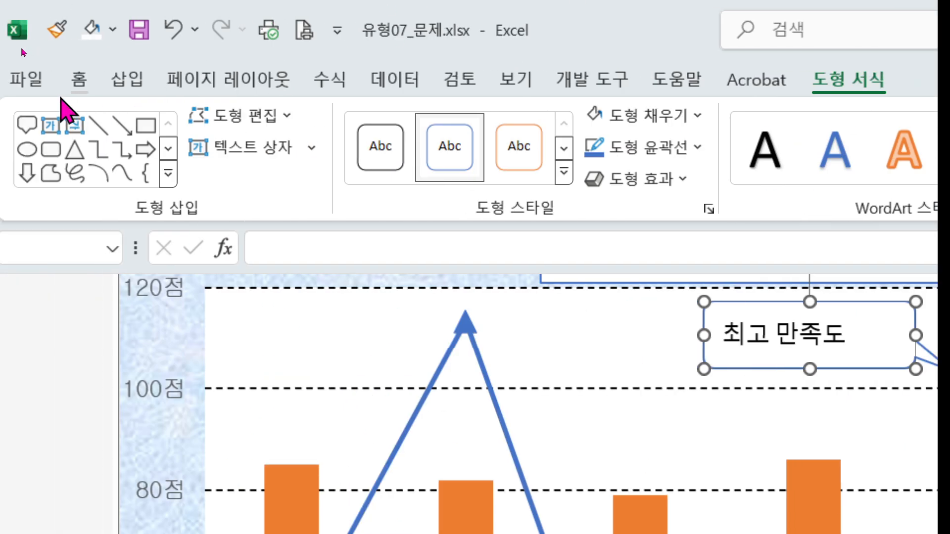
Centre the callout text both horizontally and vertically.
left_click(78, 80)
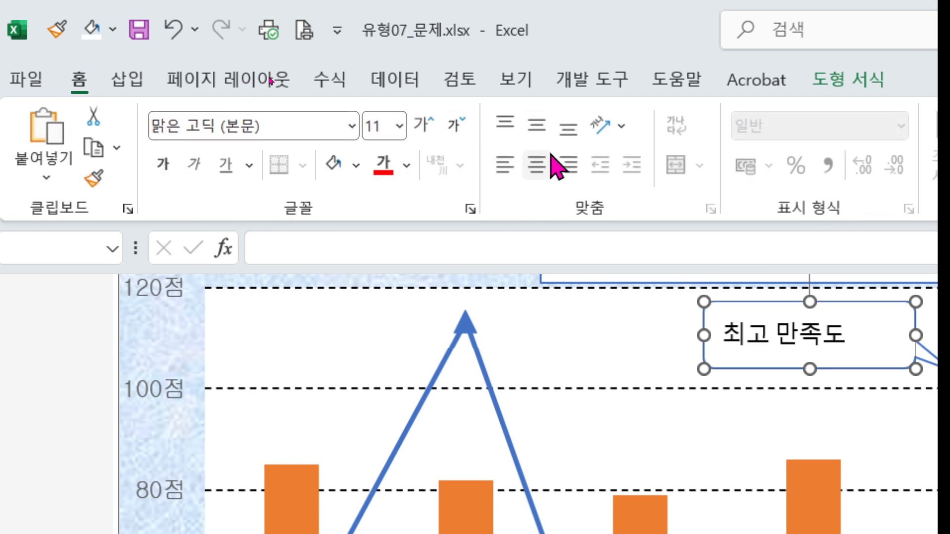
left_click(540, 169)
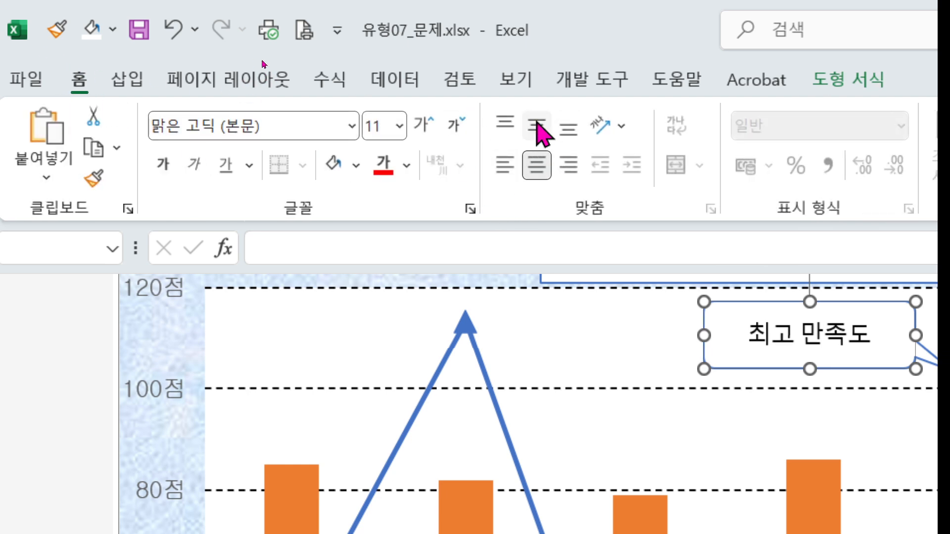
left_click(539, 129)
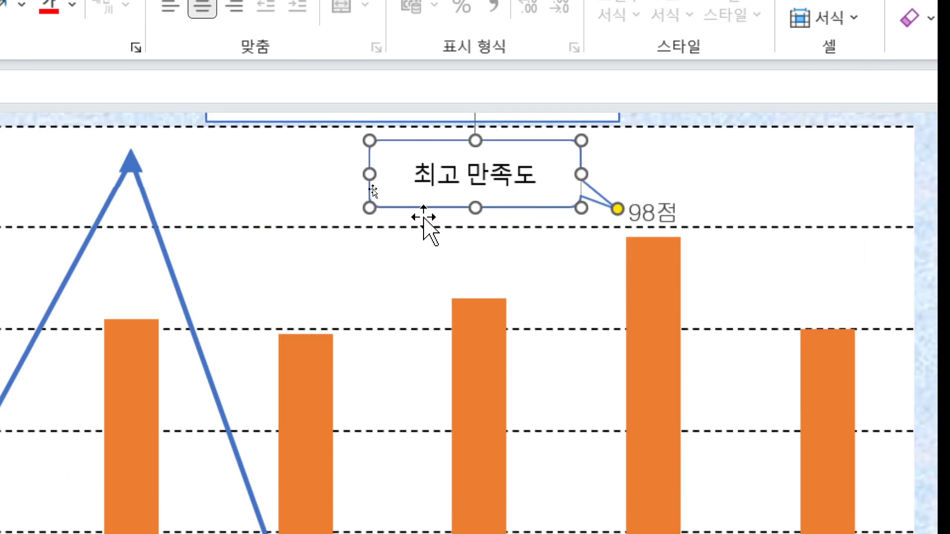
Enlarge the 최고 만족도 callout by widening it away from the 98점 label and extending its lower edge.
left_click_drag(370, 174, 322, 171)
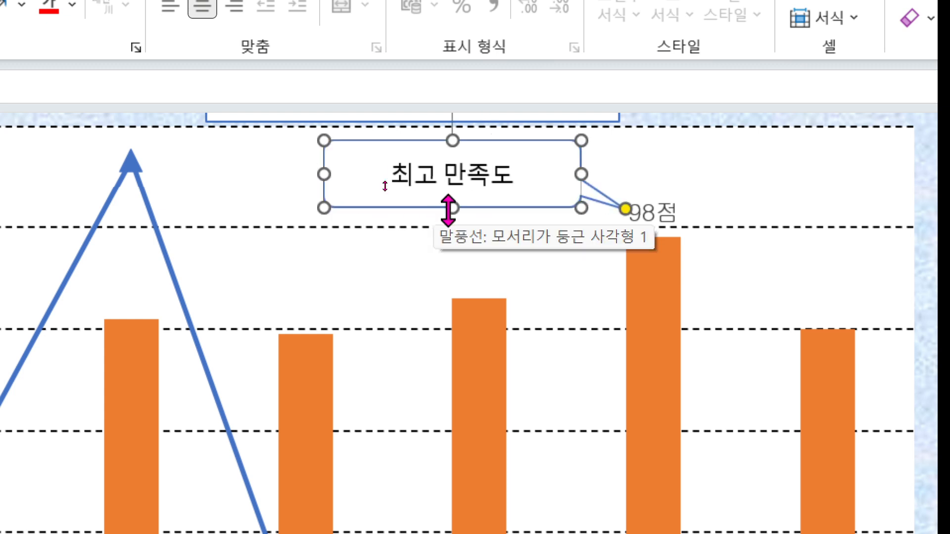
left_click_drag(445, 207, 444, 233)
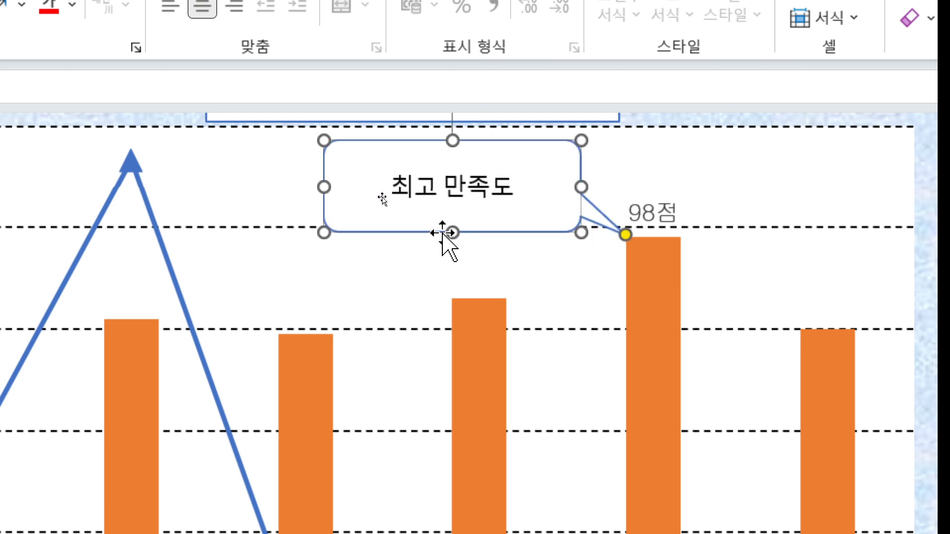
left_click(392, 171)
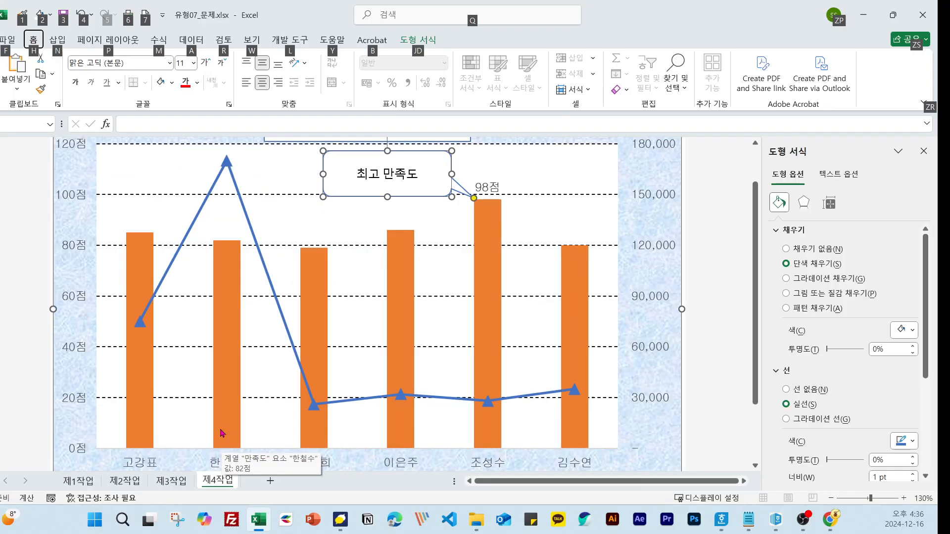
left_click(537, 421)
scroll(477, 341, "down", 2)
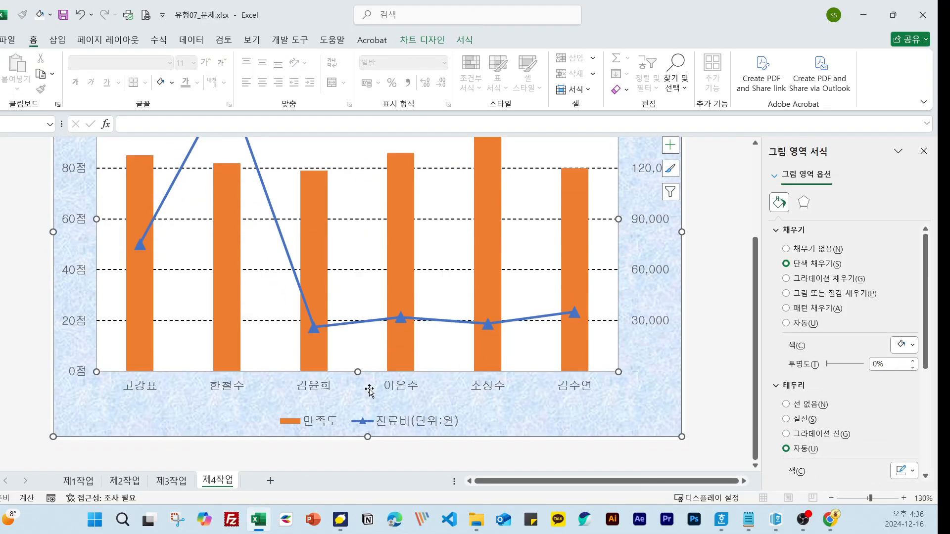
scroll(180, 356, "up", 1)
left_click(183, 444)
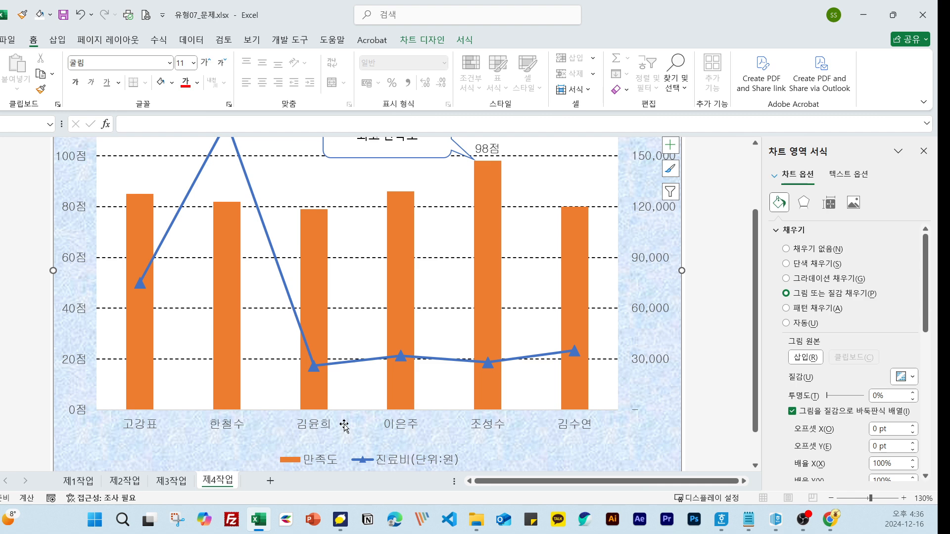
left_click(453, 416)
Give the chart's horizontal category axis a solid line.
scroll(454, 416, "down", 1)
left_click(570, 396)
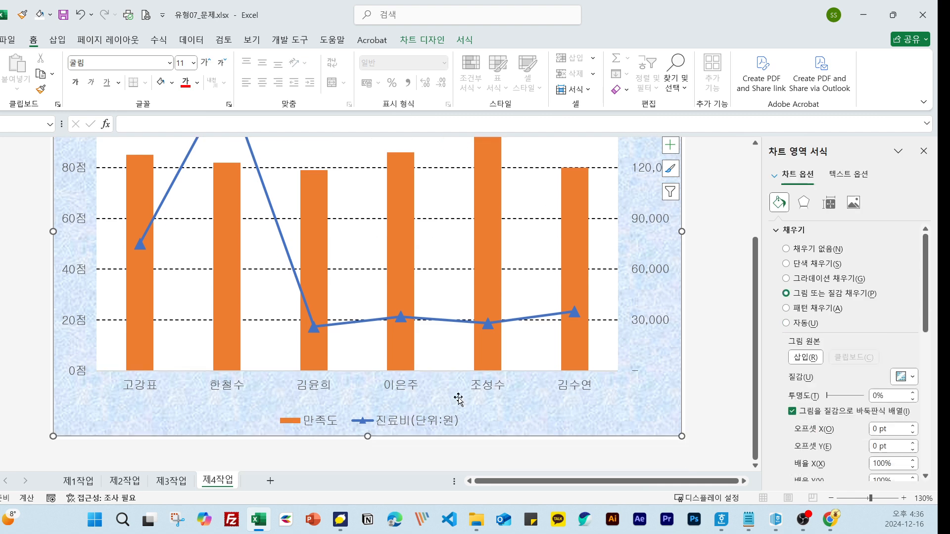
left_click(398, 393)
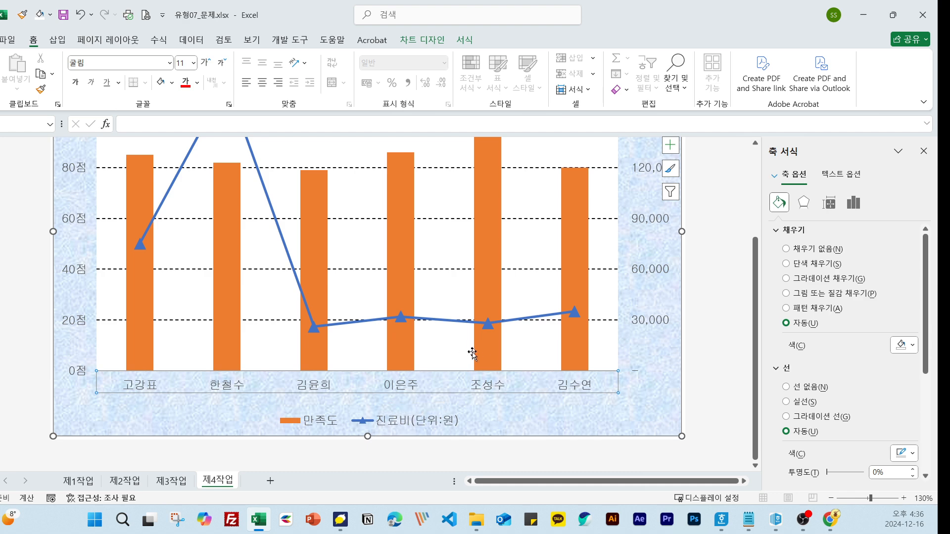
left_click(800, 402)
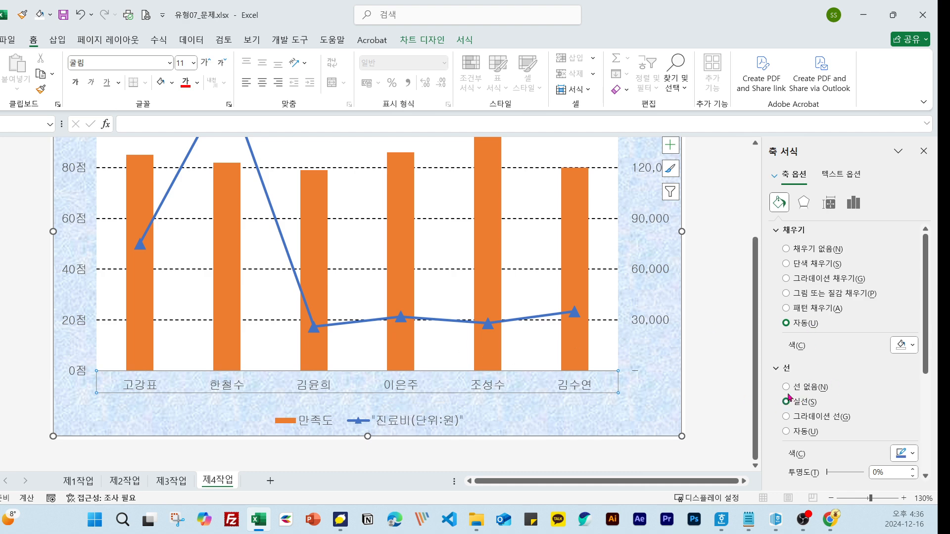
left_click(634, 396)
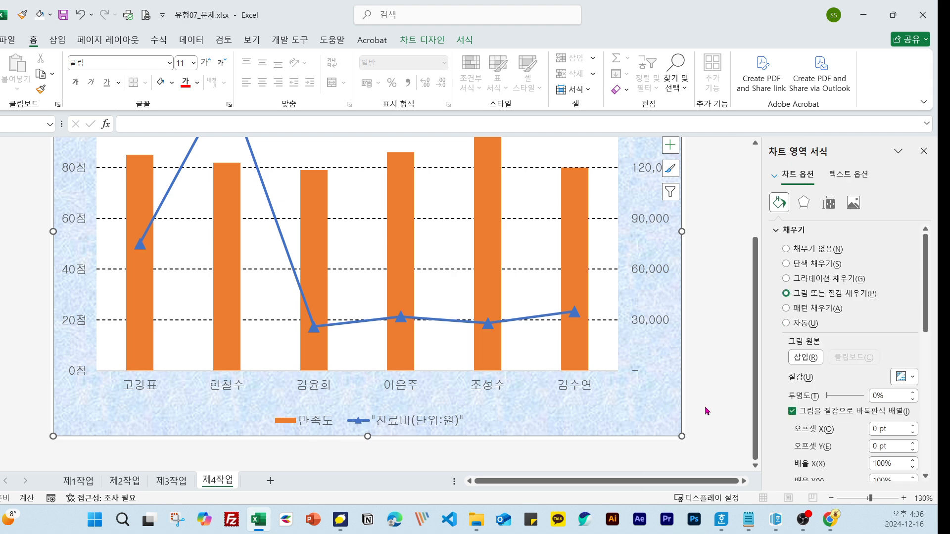
Set the line colour of the horizontal category axis to black.
left_click(564, 384)
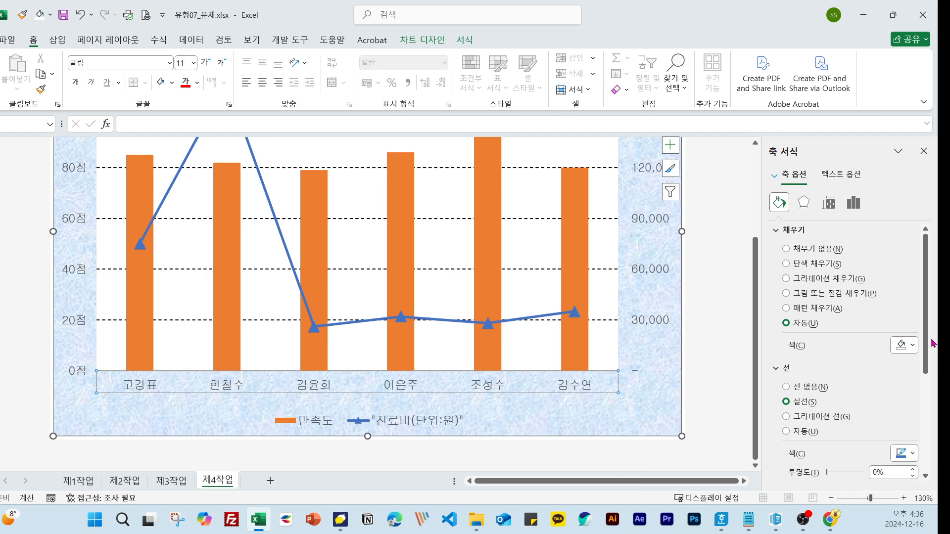
left_click_drag(933, 346, 933, 395)
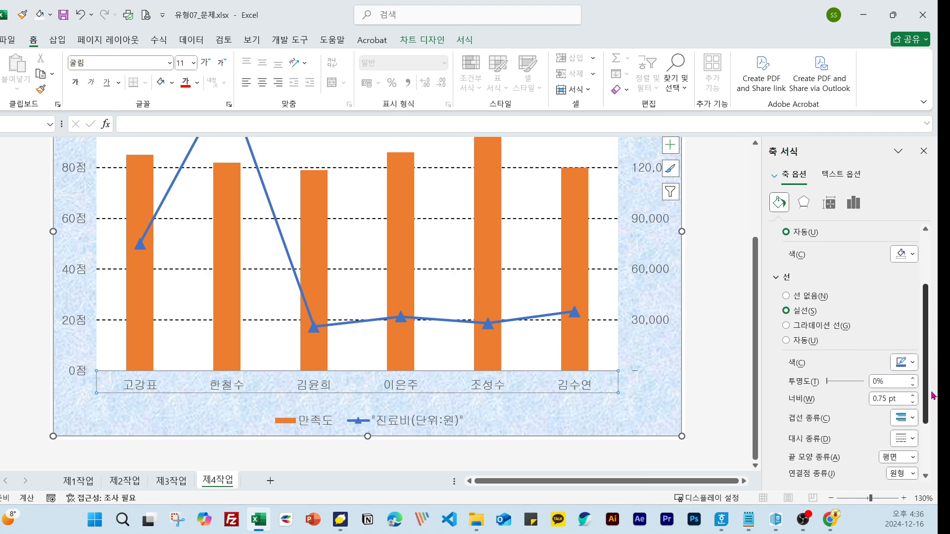
left_click(903, 363)
left_click(850, 247)
left_click(651, 370)
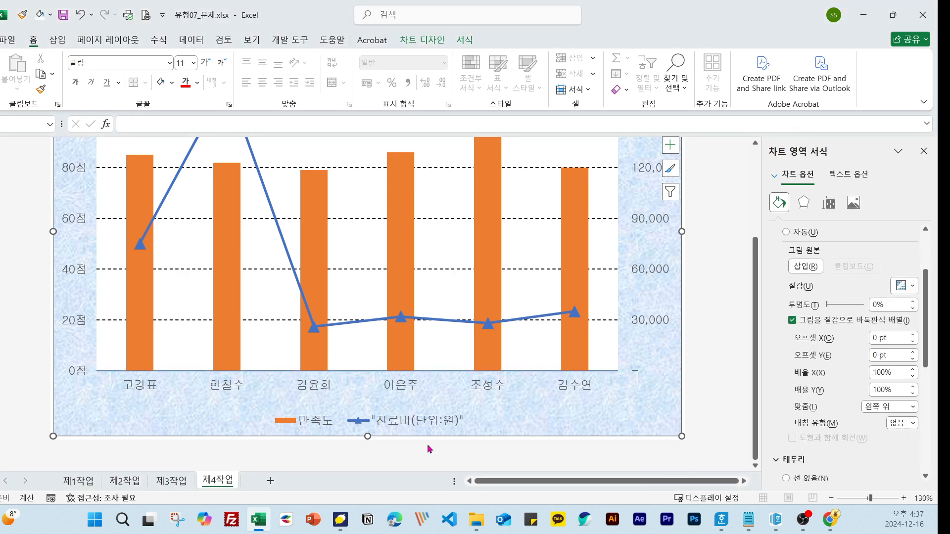
Give the primary vertical axis with the 점 values a solid line.
left_click(71, 273)
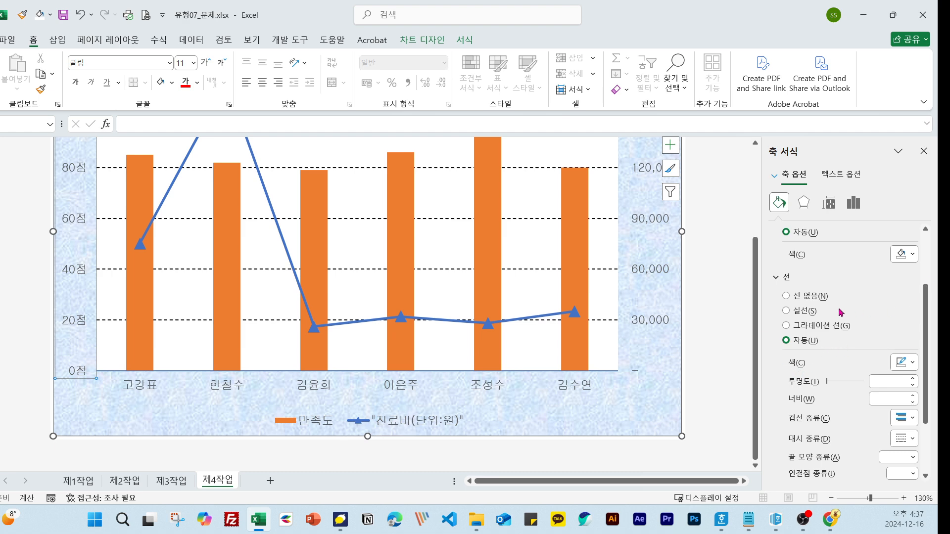
left_click(820, 311)
left_click(269, 278)
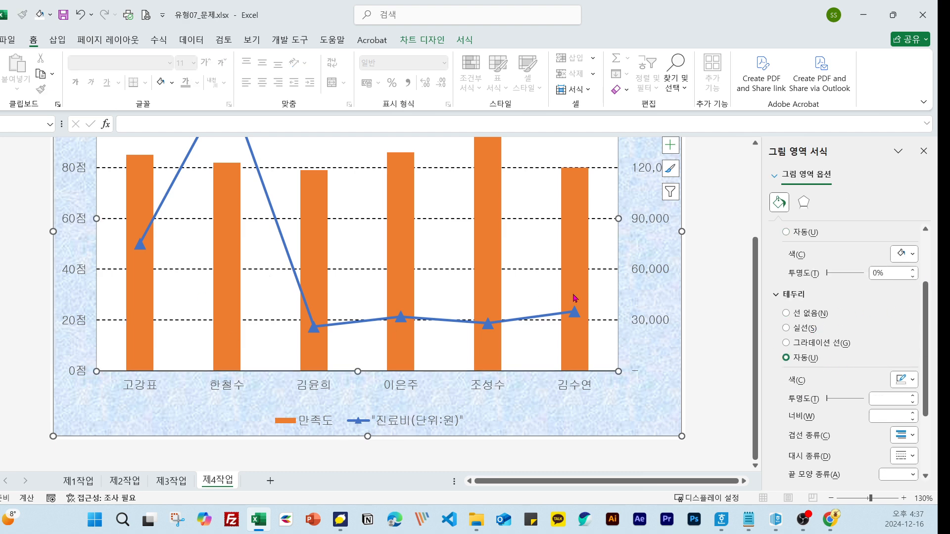
Set the line colour of the secondary vertical axis to black.
left_click(636, 244)
left_click(660, 220)
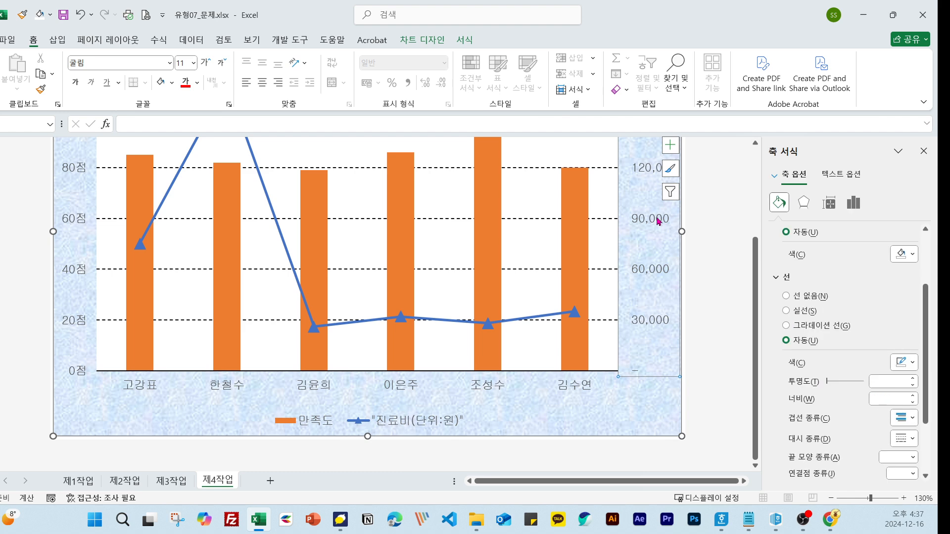
left_click(907, 369)
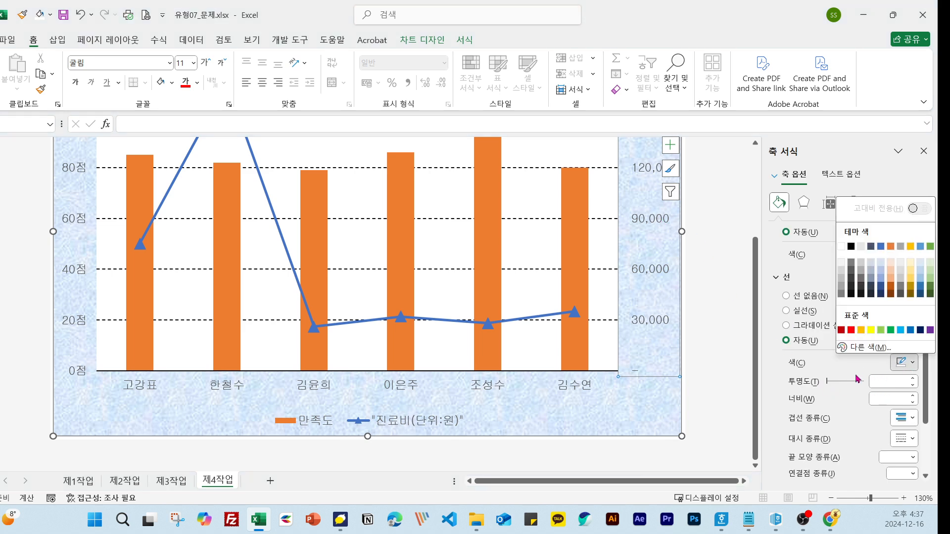
left_click(897, 373)
left_click(898, 366)
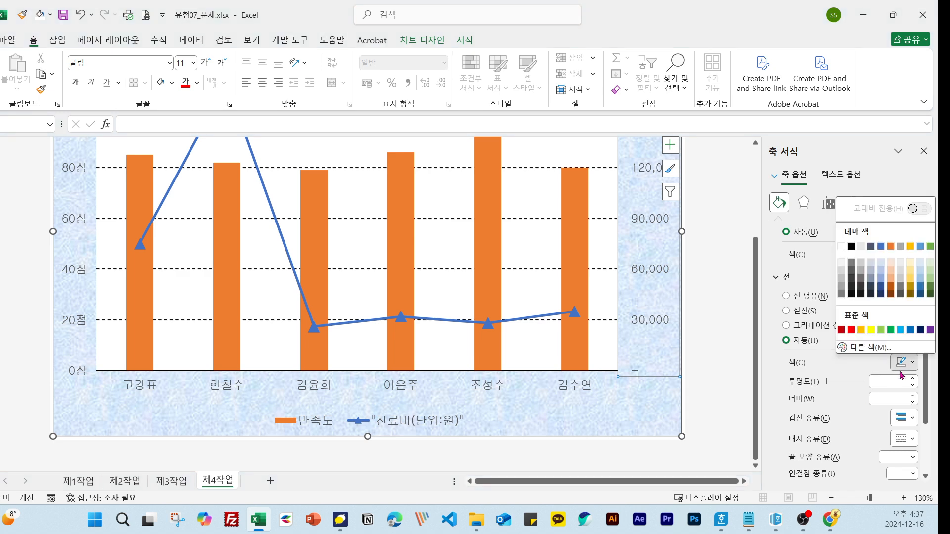
left_click(855, 254)
left_click(510, 404)
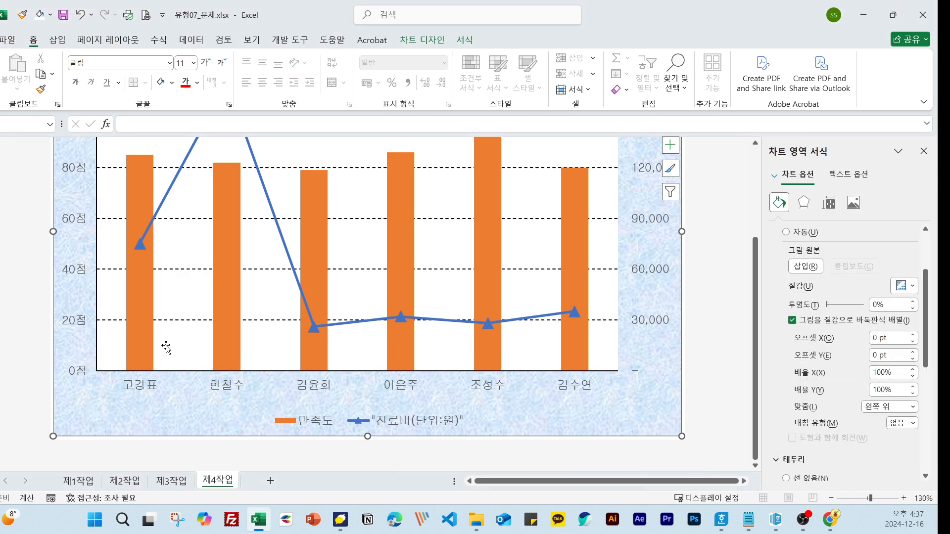
left_click(651, 274)
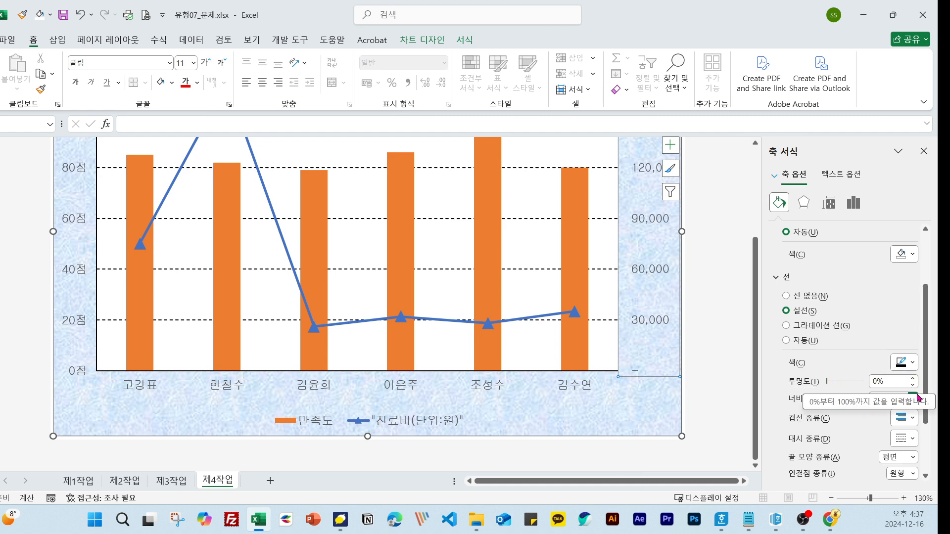
left_click(833, 382)
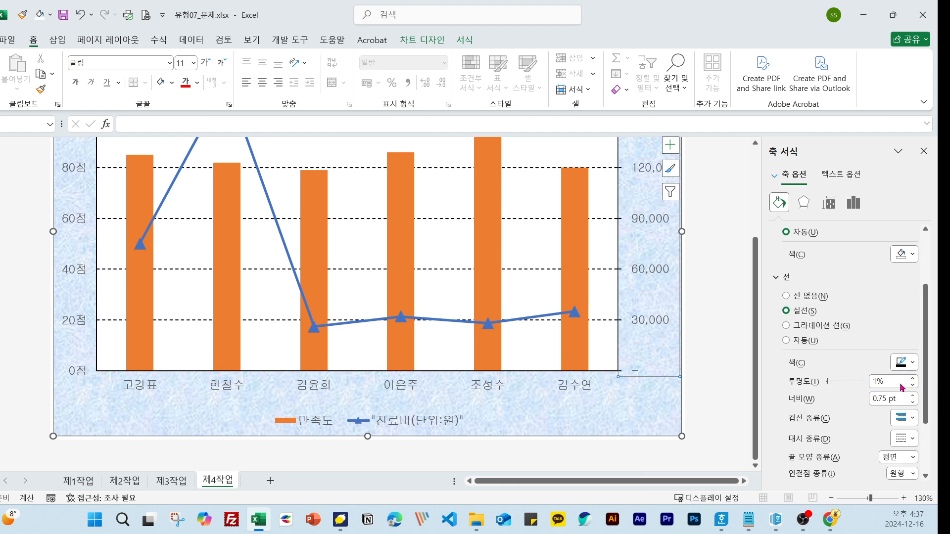
mouse_move(833, 384)
left_mouse_down()
mouse_move(881, 383)
mouse_move(827, 381)
left_mouse_up()
left_click(736, 336)
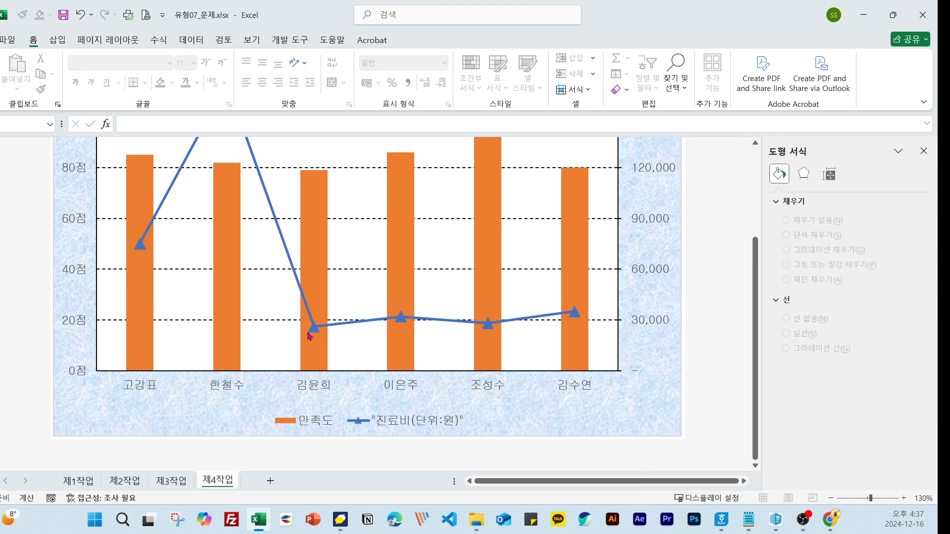
left_click(83, 271)
scroll(429, 270, "up", 2)
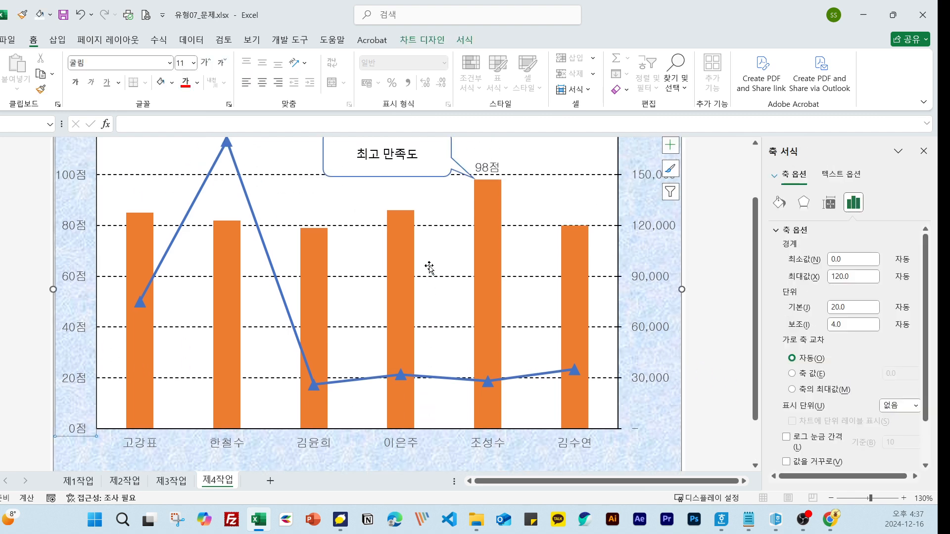
scroll(429, 272, "up", 1)
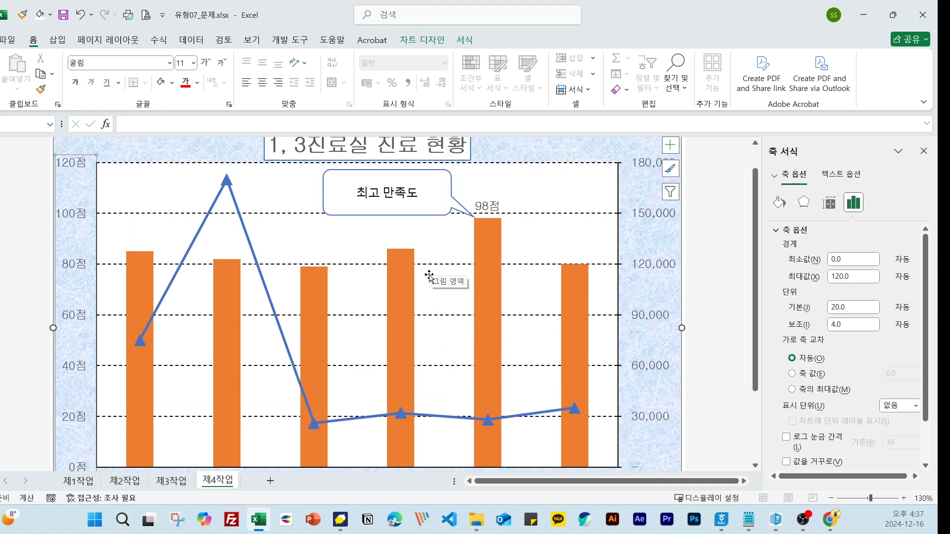
scroll(429, 276, "down", 4)
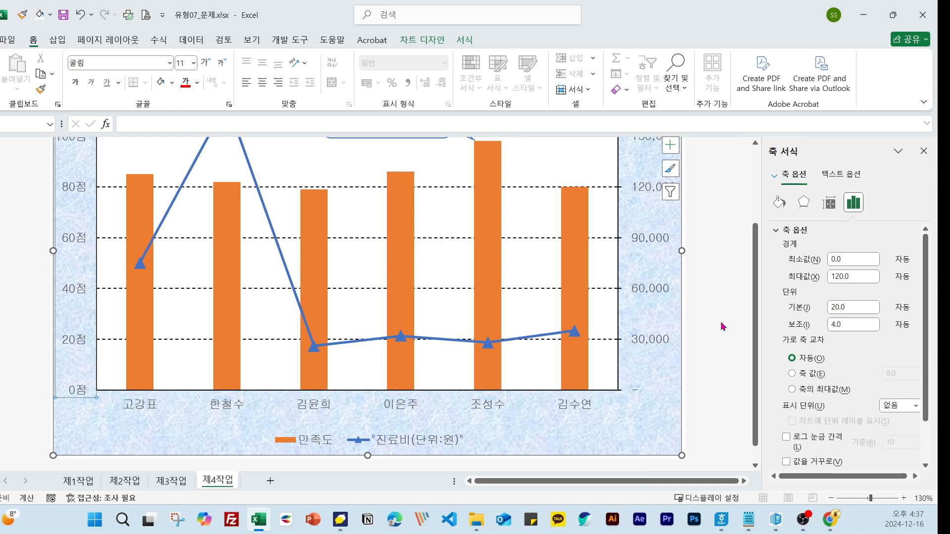
left_click(540, 246)
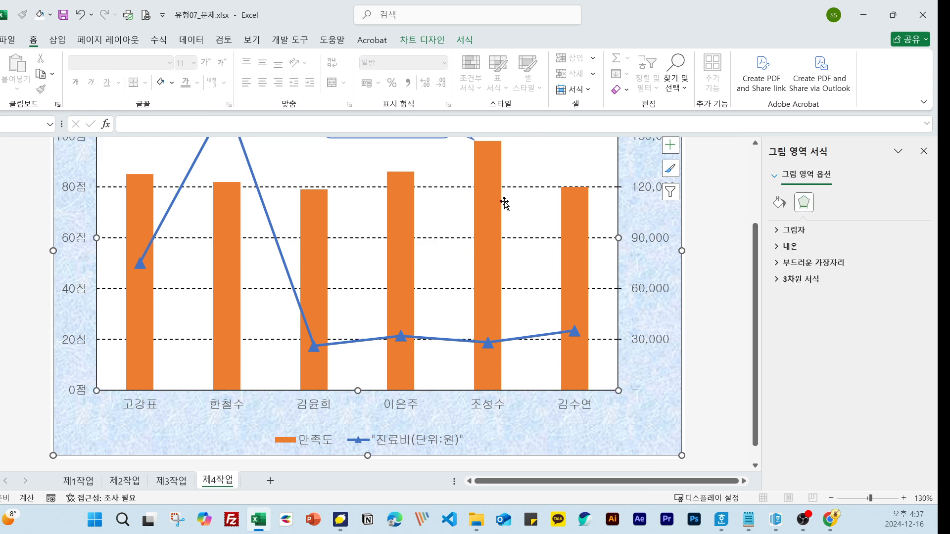
Adjust the 최고 만족도 callout's pointer so its tip touches the 98점 data label.
scroll(504, 203, "up", 2)
left_click(439, 193)
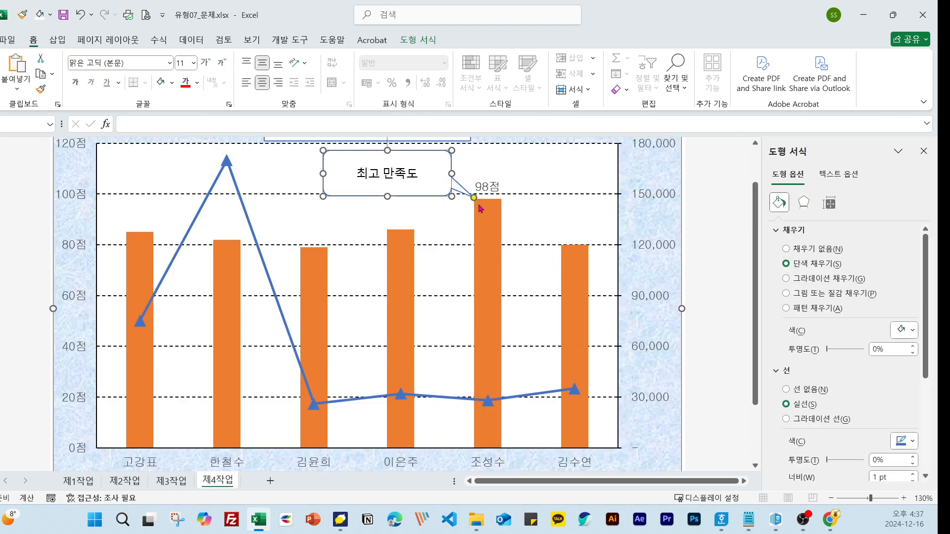
left_click_drag(473, 197, 473, 192)
left_click(658, 250)
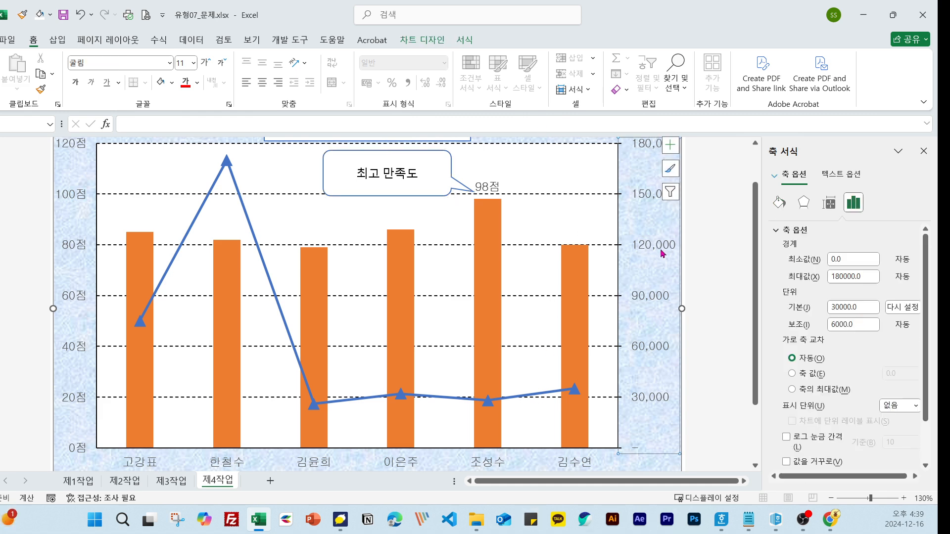
left_click(471, 40)
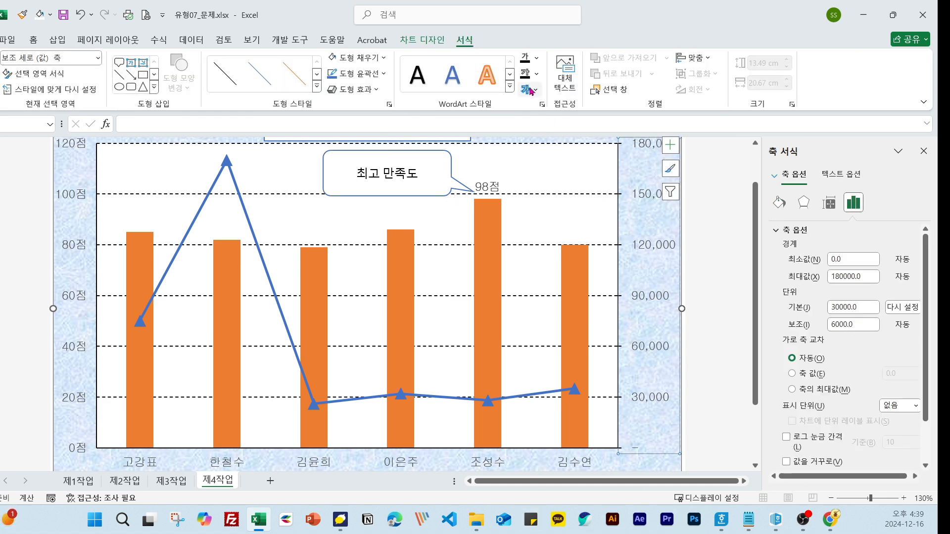
left_click(536, 74)
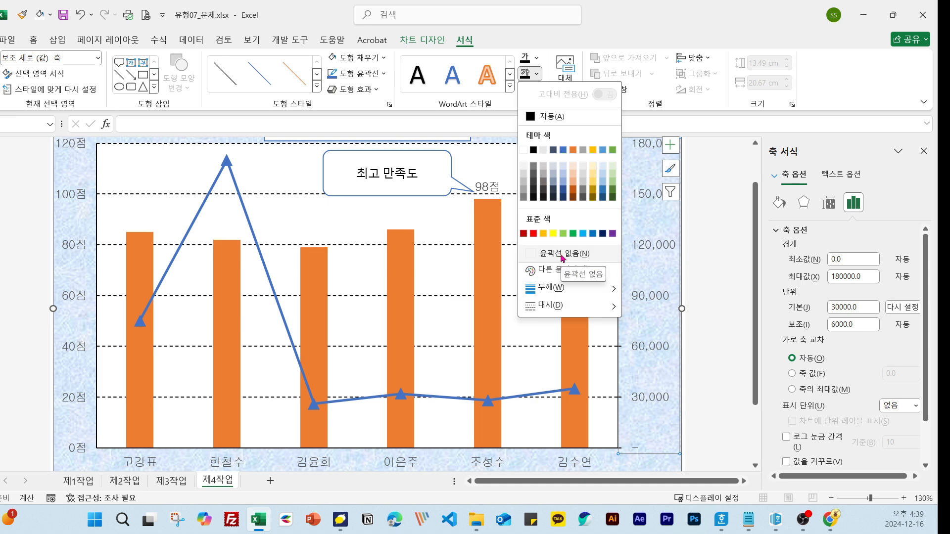
left_click(682, 281)
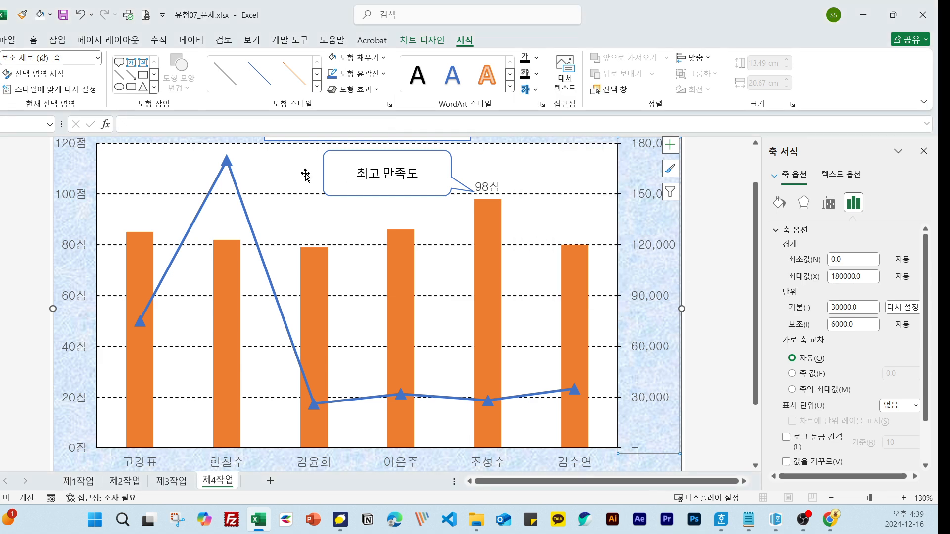
Set the text outline of the whole chart area to 윤곽선 없음.
scroll(308, 173, "up", 1)
left_click(217, 182)
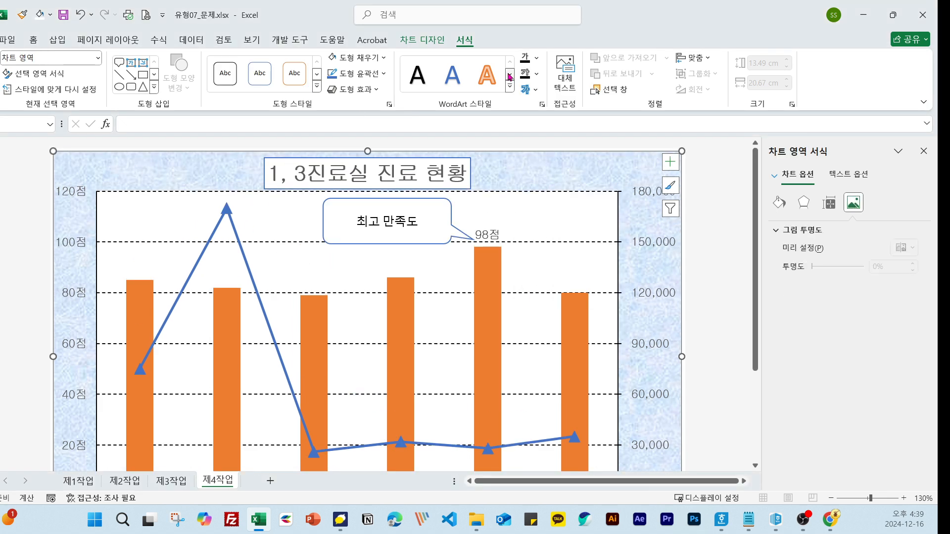
left_click(536, 74)
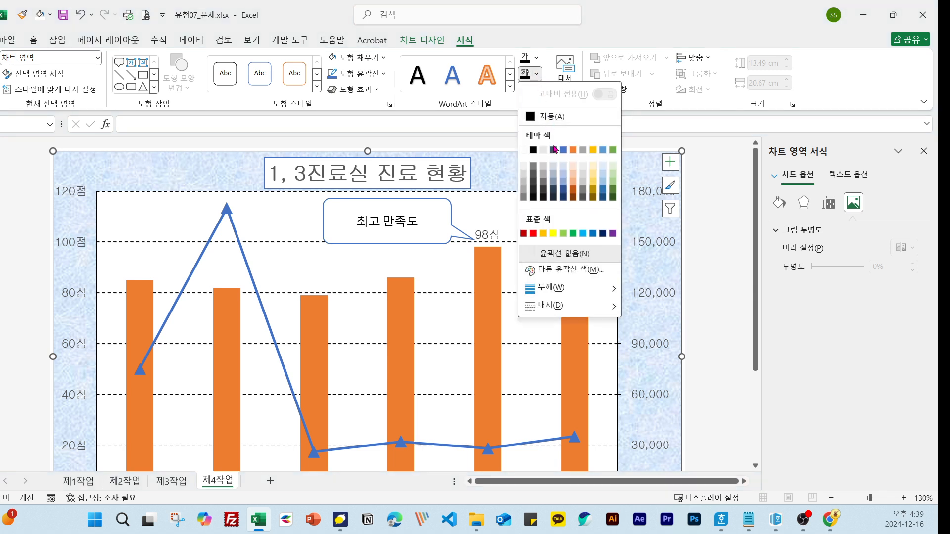
left_click(593, 255)
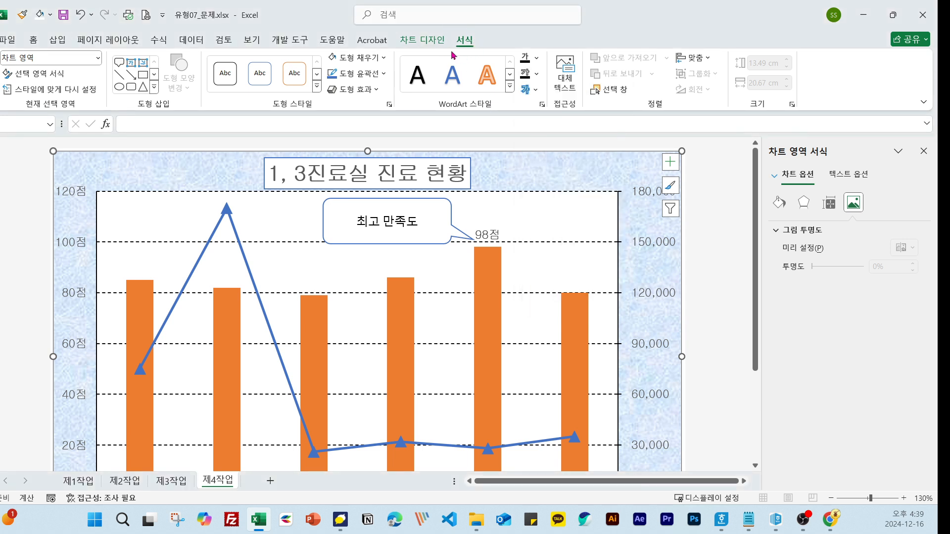
left_click(536, 74)
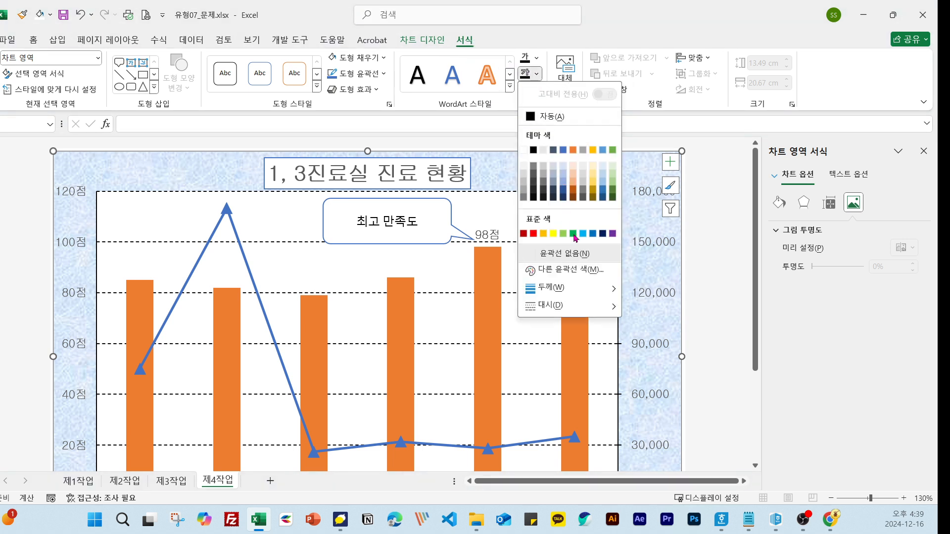